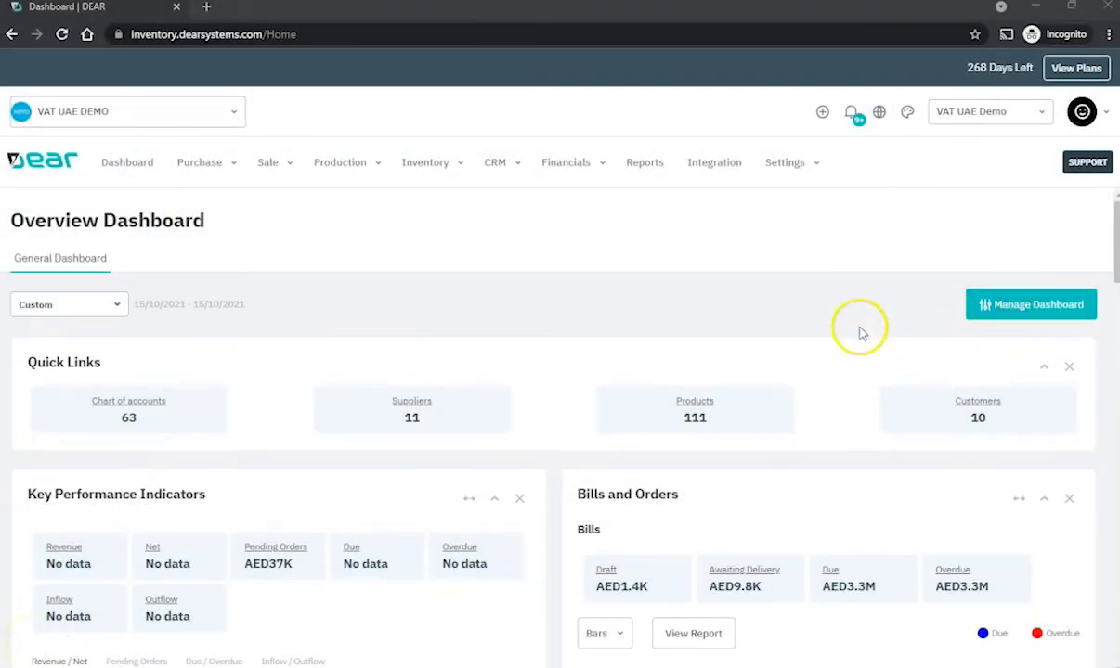
Step: Look over the account options and appearance settings, trying the Vertical navigation style and going back to Horizontal
{"action": "left_click", "coordinate": [1082, 111]}
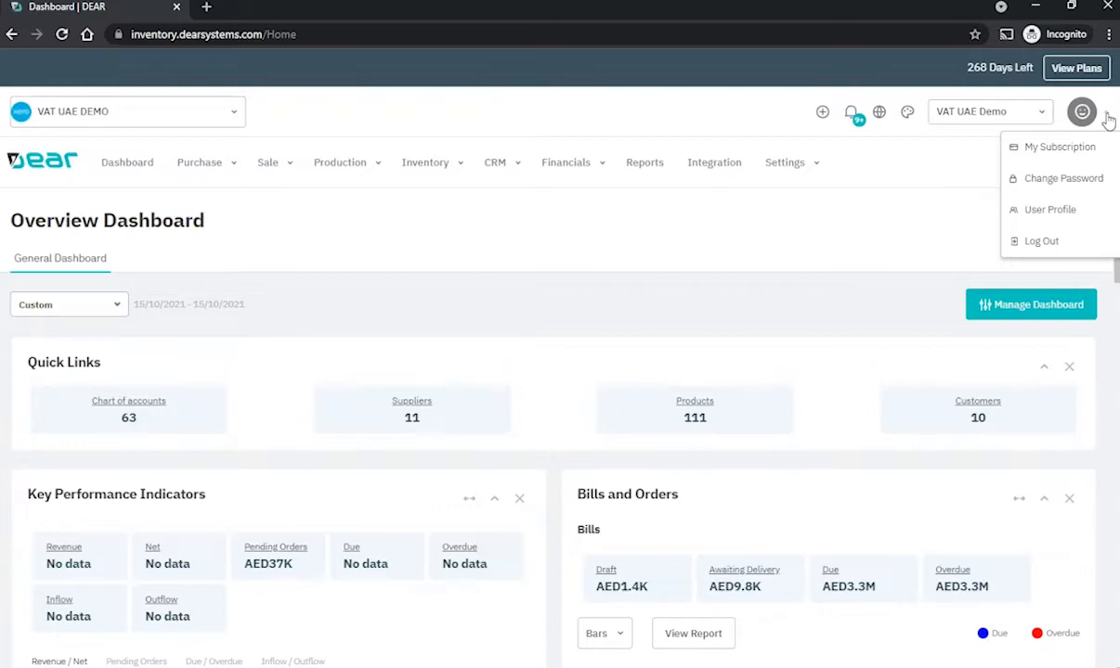
{"action": "left_click", "coordinate": [910, 115]}
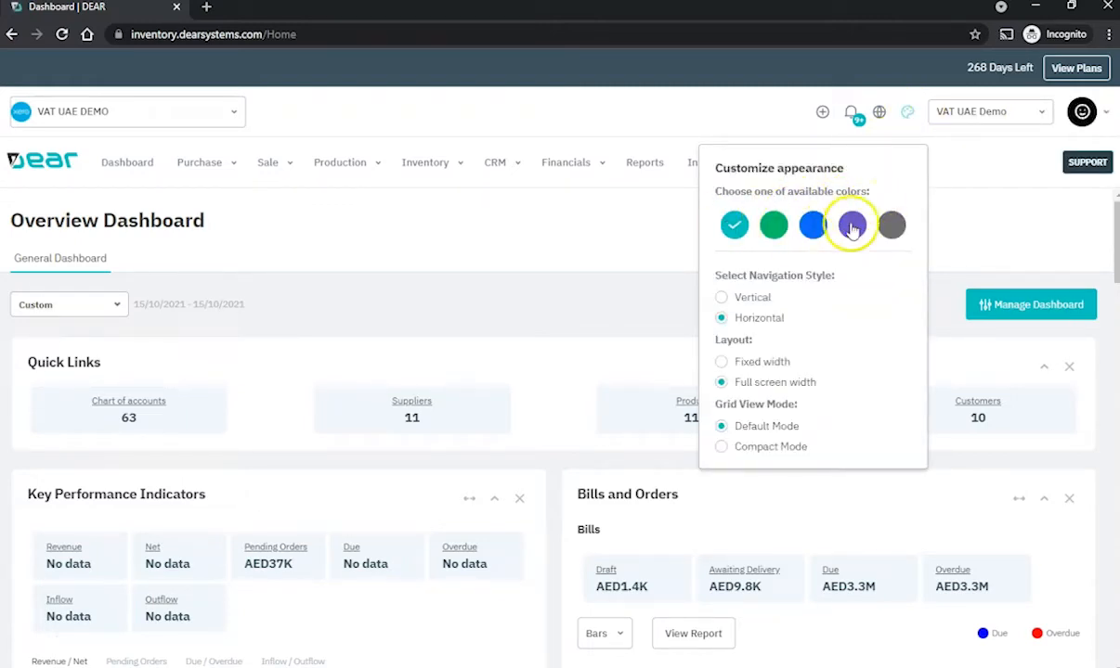
{"action": "left_click", "coordinate": [721, 297]}
{"action": "left_click", "coordinate": [907, 114]}
{"action": "left_click", "coordinate": [723, 318]}
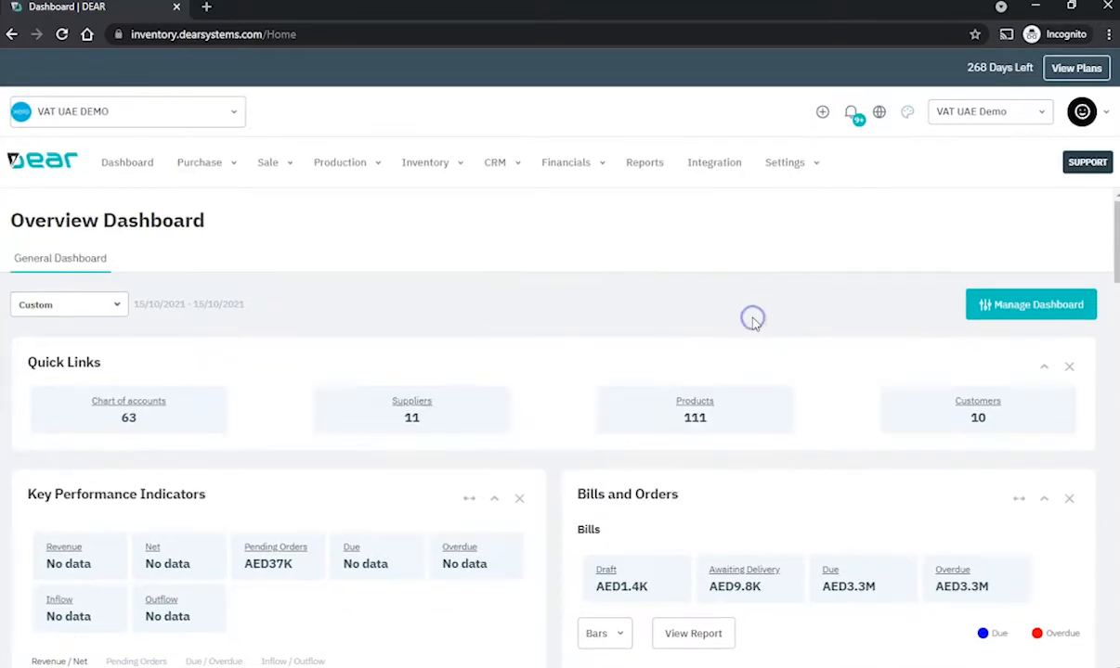
{"action": "left_click", "coordinate": [907, 112]}
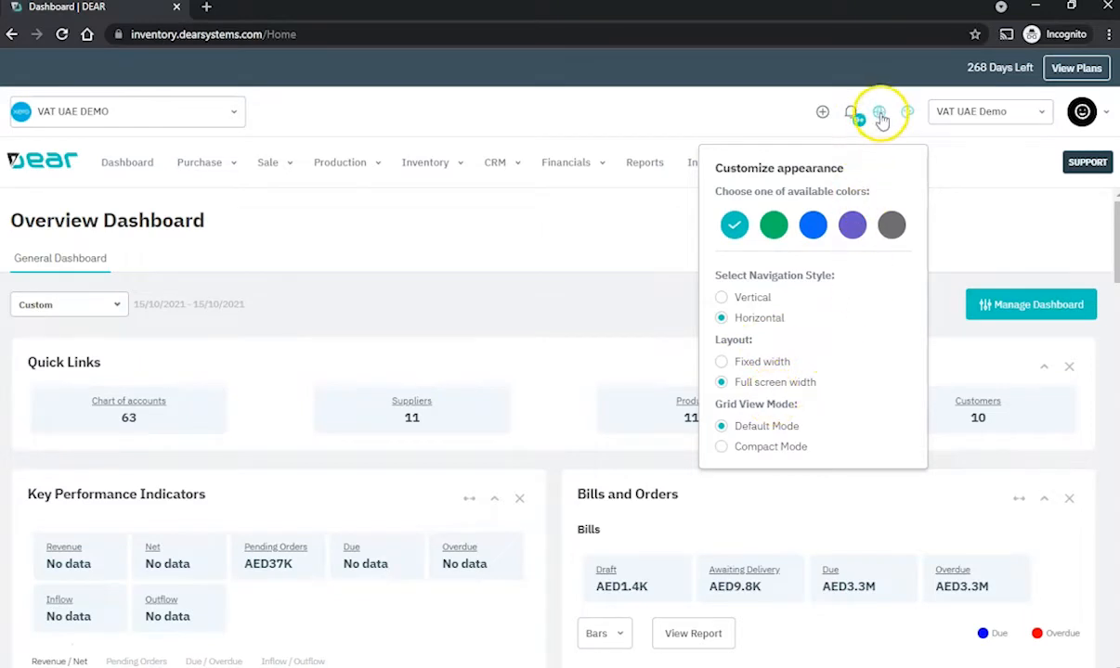
Step: Check the system notifications and view the full list of record types that can be created
{"action": "left_click", "coordinate": [852, 114]}
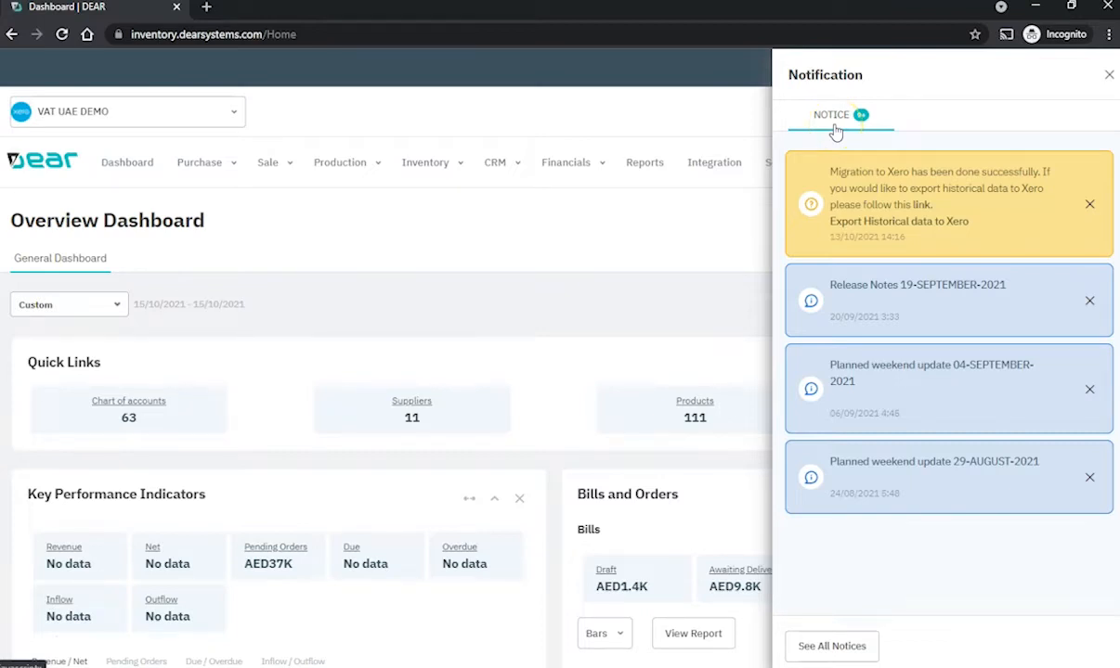
{"action": "left_click", "coordinate": [823, 115]}
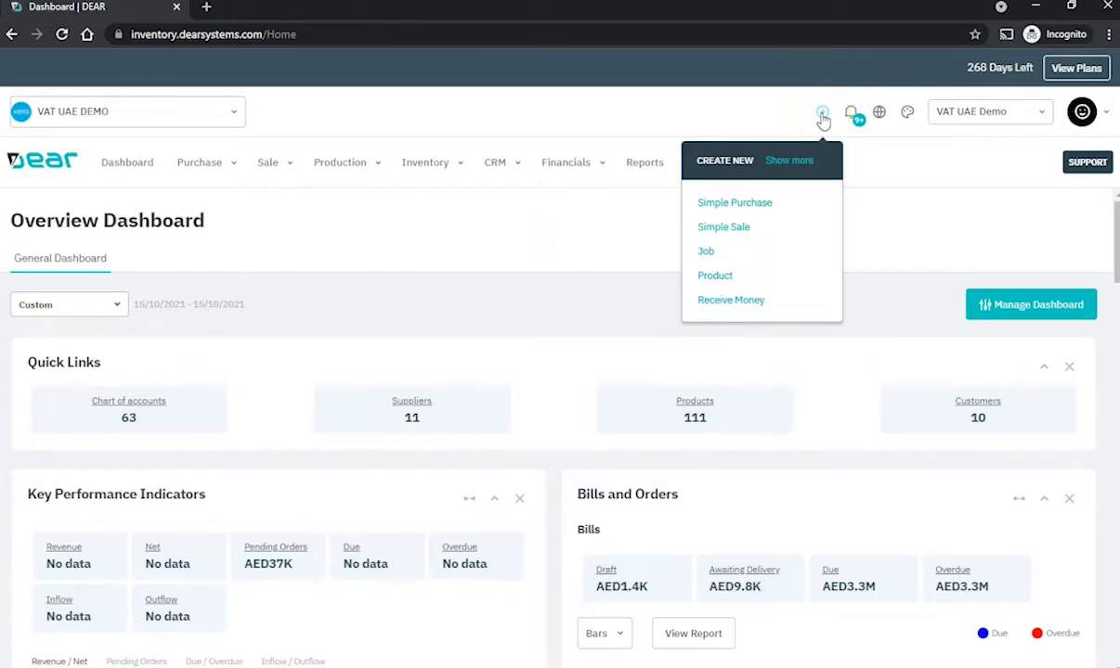
{"action": "left_click", "coordinate": [789, 160]}
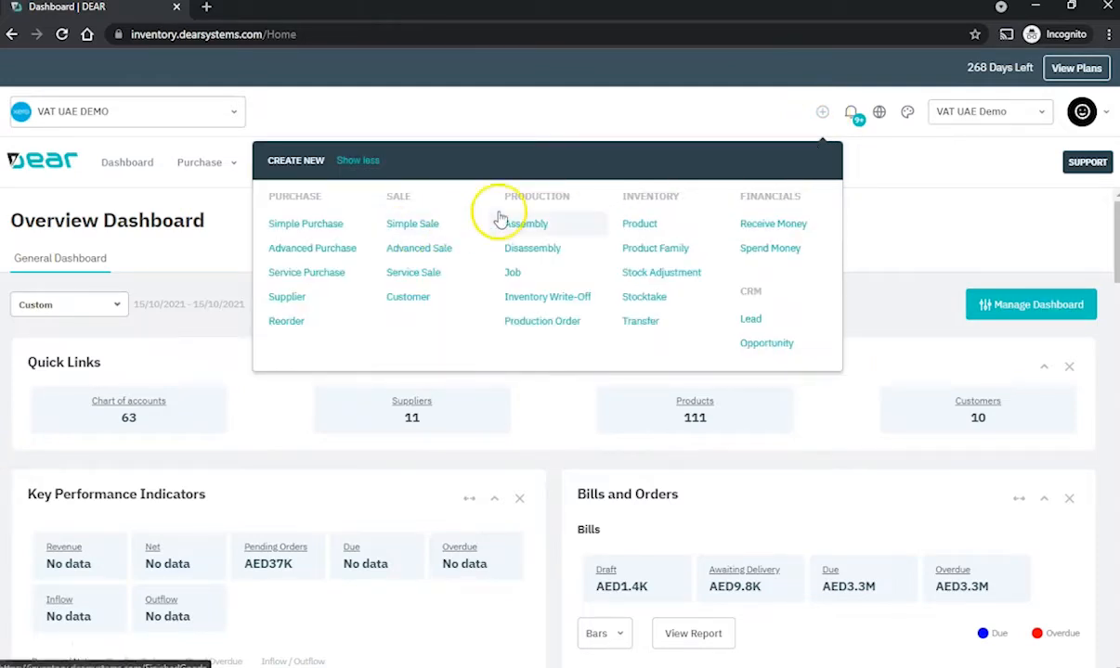
{"action": "left_click", "coordinate": [853, 117]}
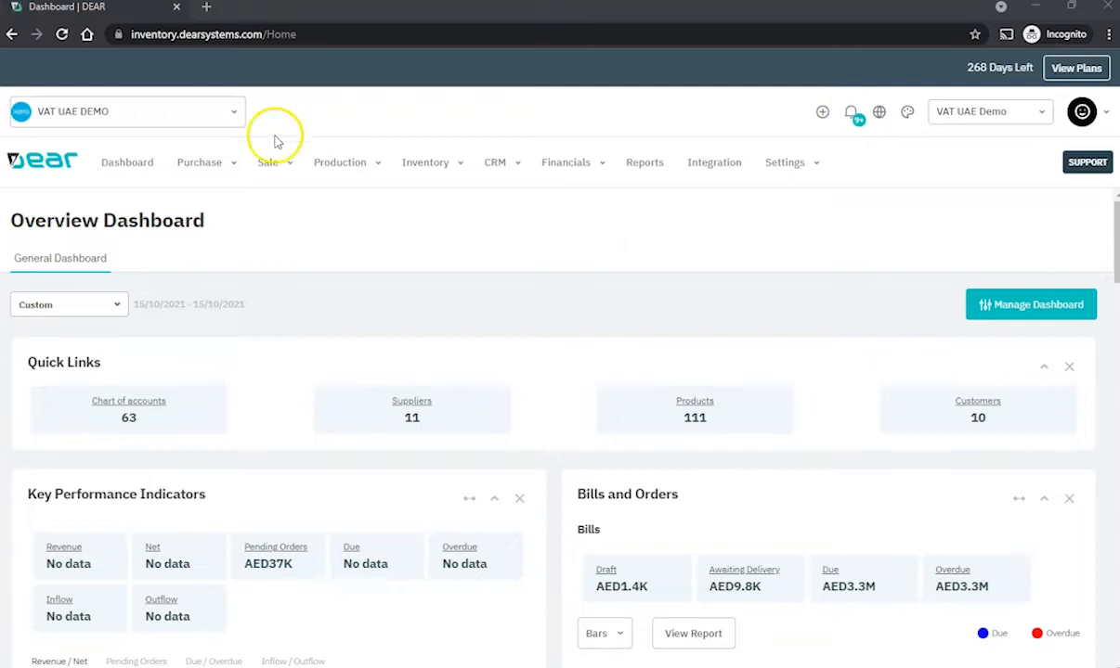
Step: View the Xero sync summary and the dashboard's widget display options
{"action": "left_click", "coordinate": [234, 115]}
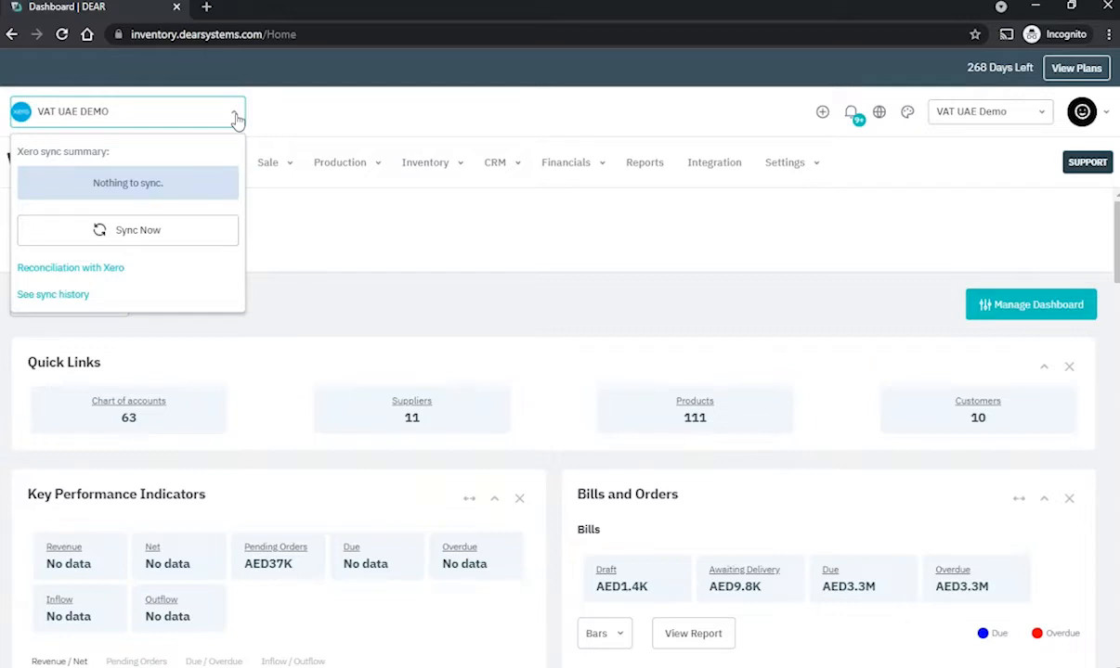
{"action": "left_click", "coordinate": [236, 118]}
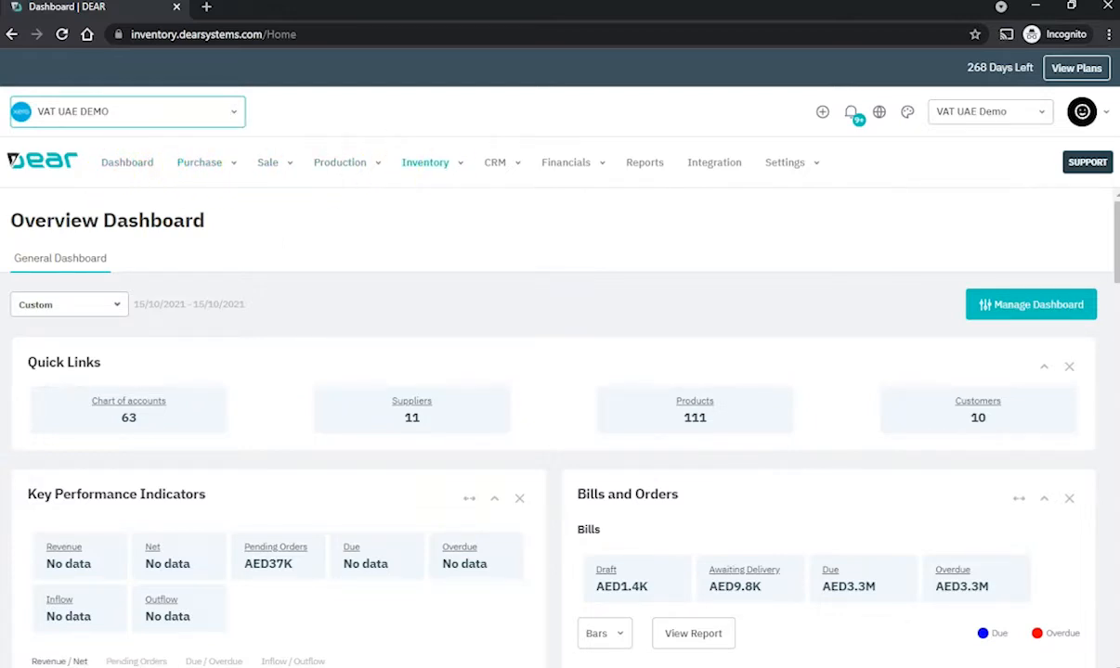
{"action": "left_click", "coordinate": [120, 174]}
{"action": "left_click", "coordinate": [131, 178]}
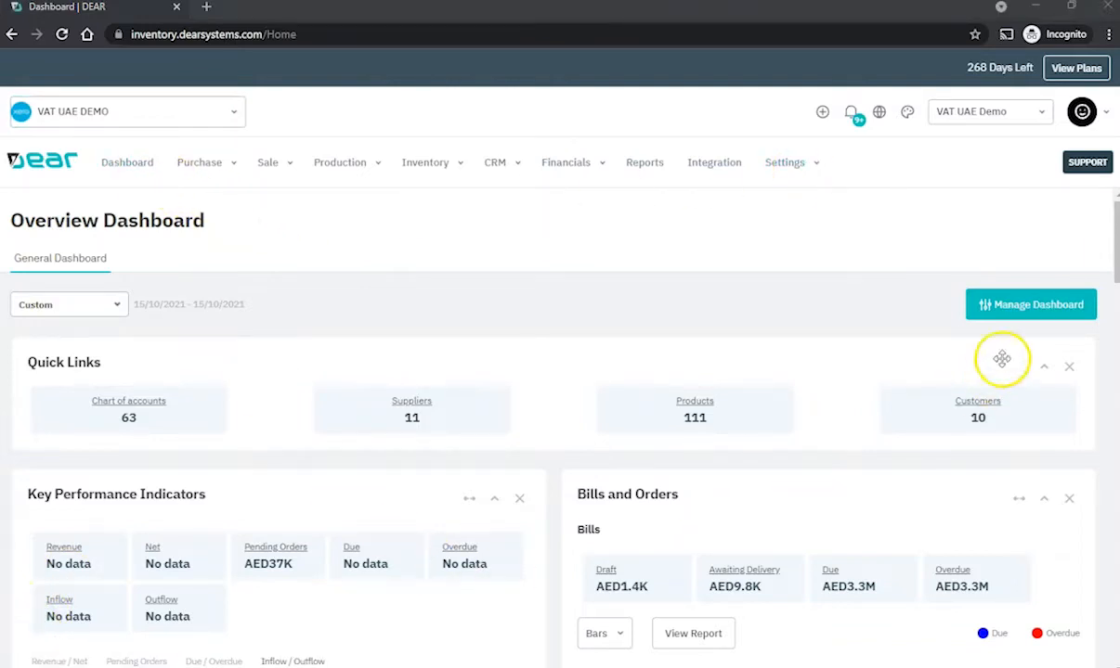
{"action": "left_click", "coordinate": [1036, 318]}
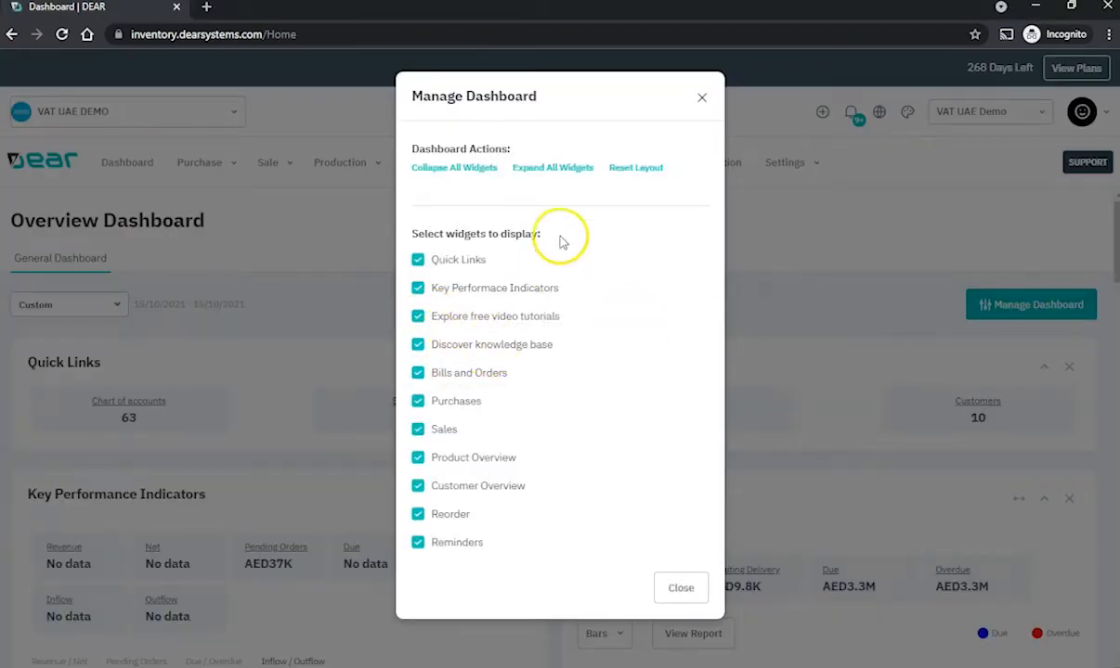
{"action": "left_click", "coordinate": [702, 98]}
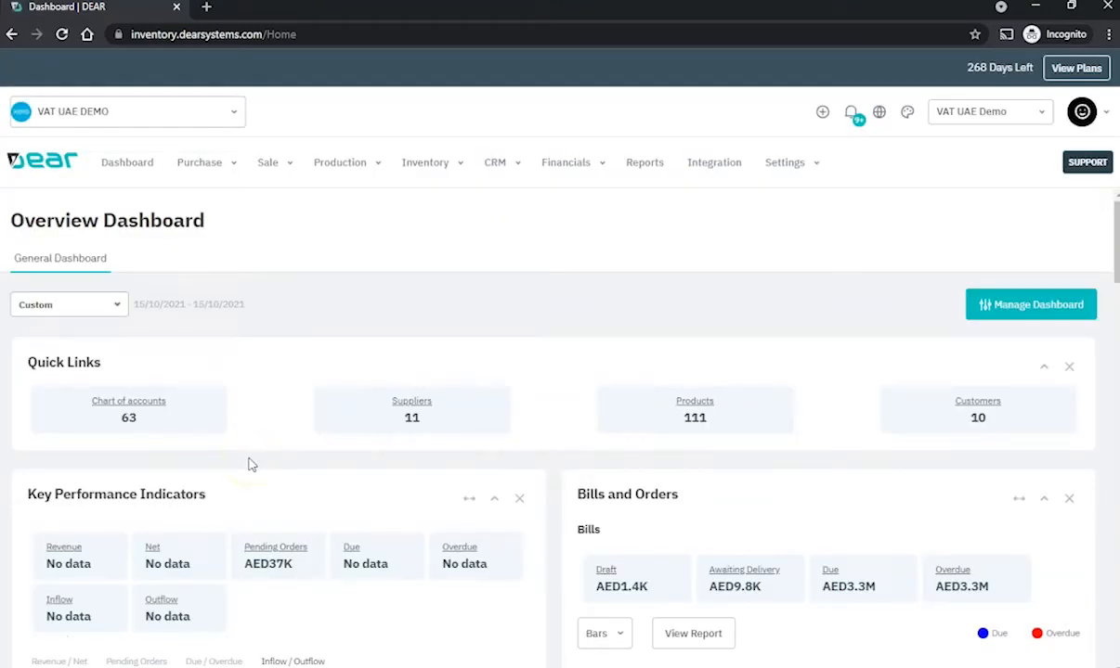
Step: Move the Key Performance Indicators widget farther right on the dashboard, below Quick Links
{"action": "left_click_drag", "start_coordinate": [248, 464], "coordinate": [677, 500]}
{"action": "scroll", "coordinate": [677, 500], "scroll_direction": "down", "scroll_amount": 3}
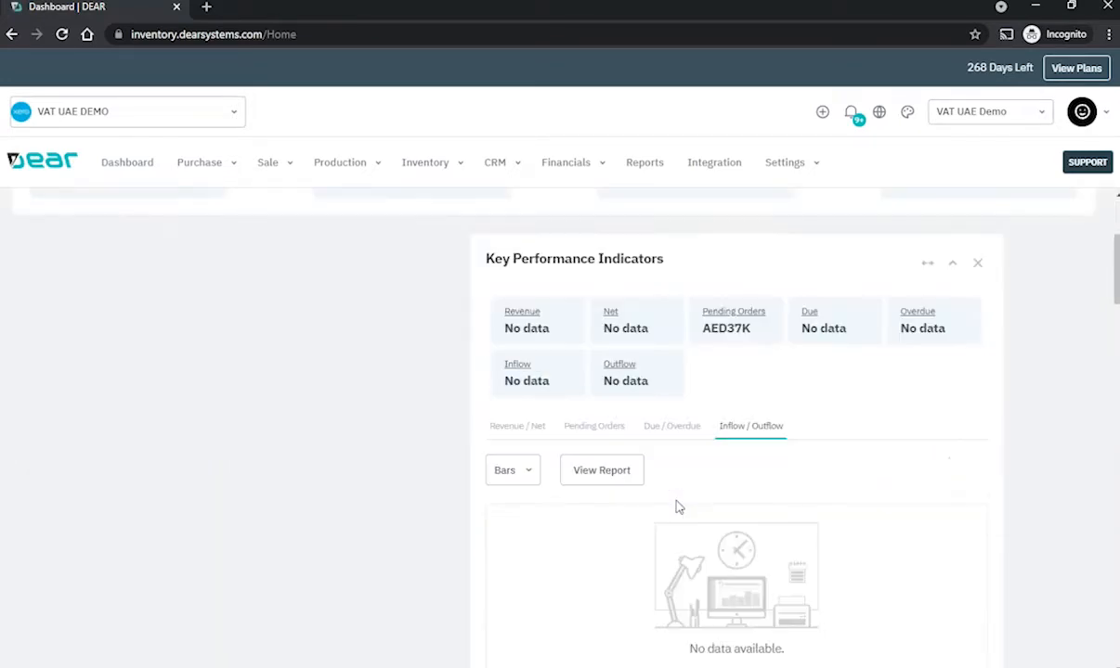
{"action": "scroll", "coordinate": [668, 493], "scroll_direction": "up", "scroll_amount": 3}
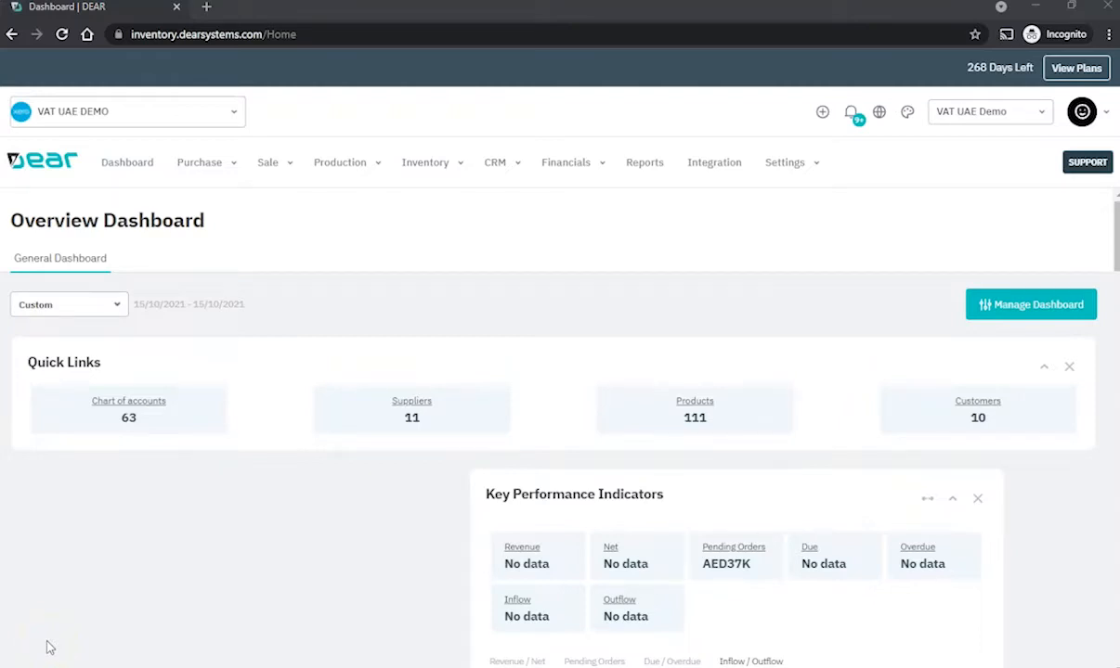
{"action": "left_click", "coordinate": [258, 540]}
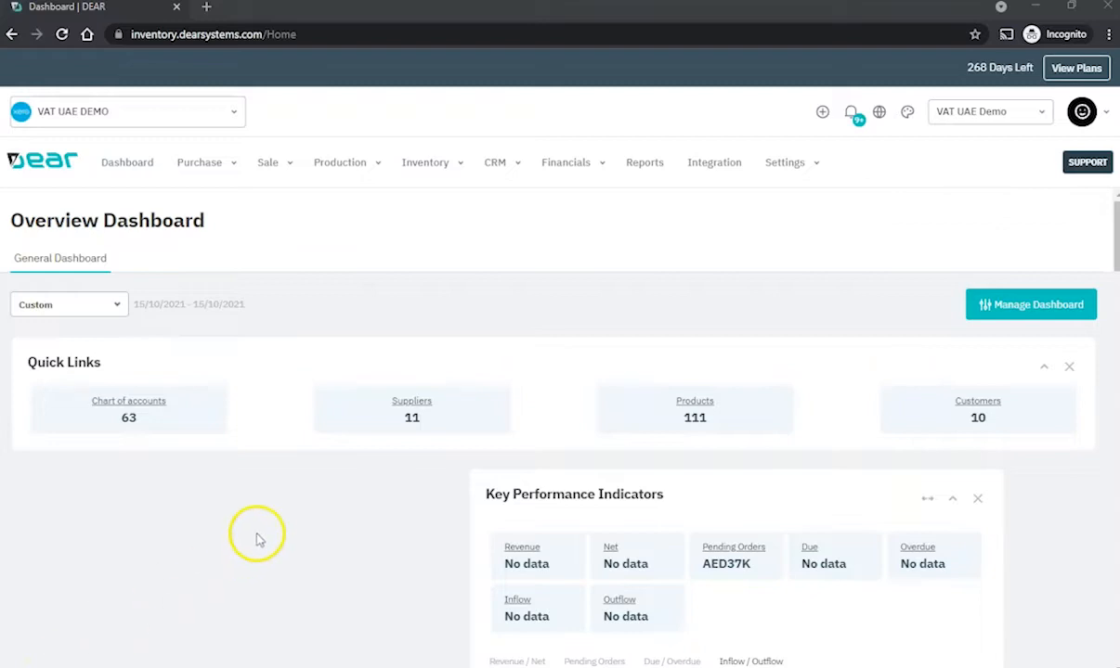
Step: Look over the inventory functions and open a blank form for a new product/service
{"action": "left_click", "coordinate": [464, 165]}
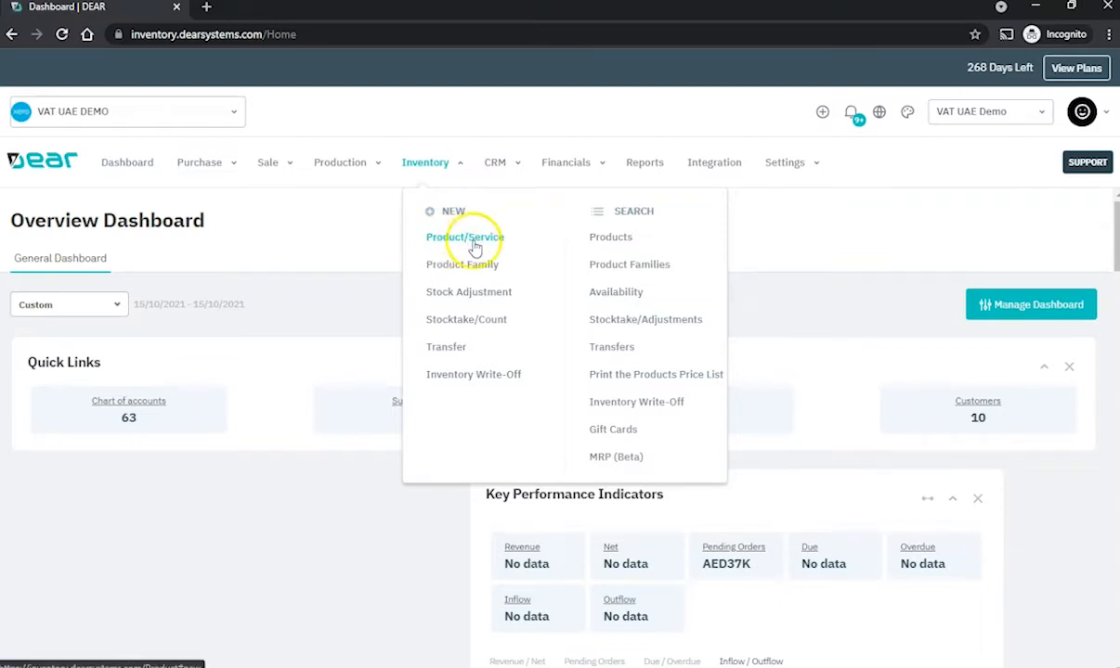
{"action": "left_click", "coordinate": [474, 244]}
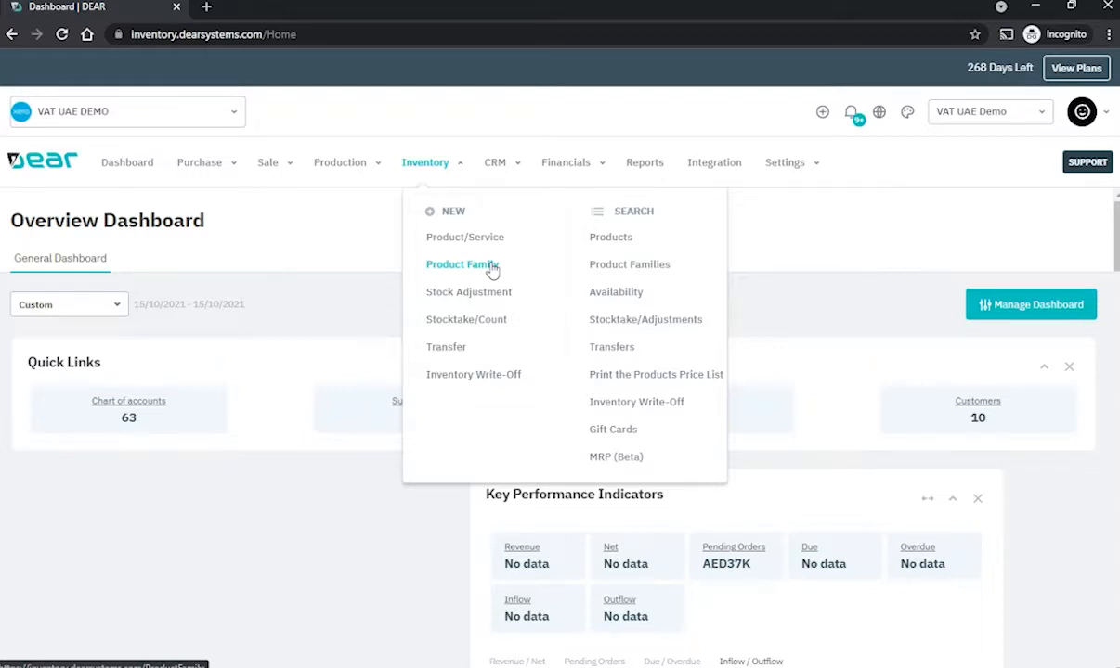
{"action": "left_click", "coordinate": [453, 322]}
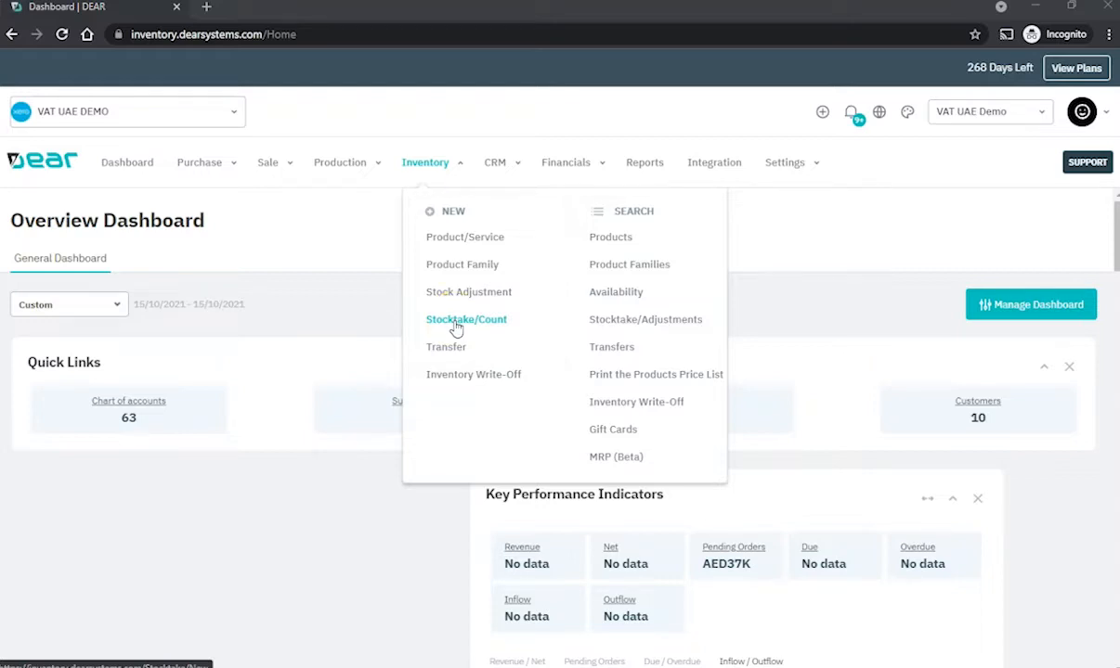
{"action": "left_click", "coordinate": [447, 358]}
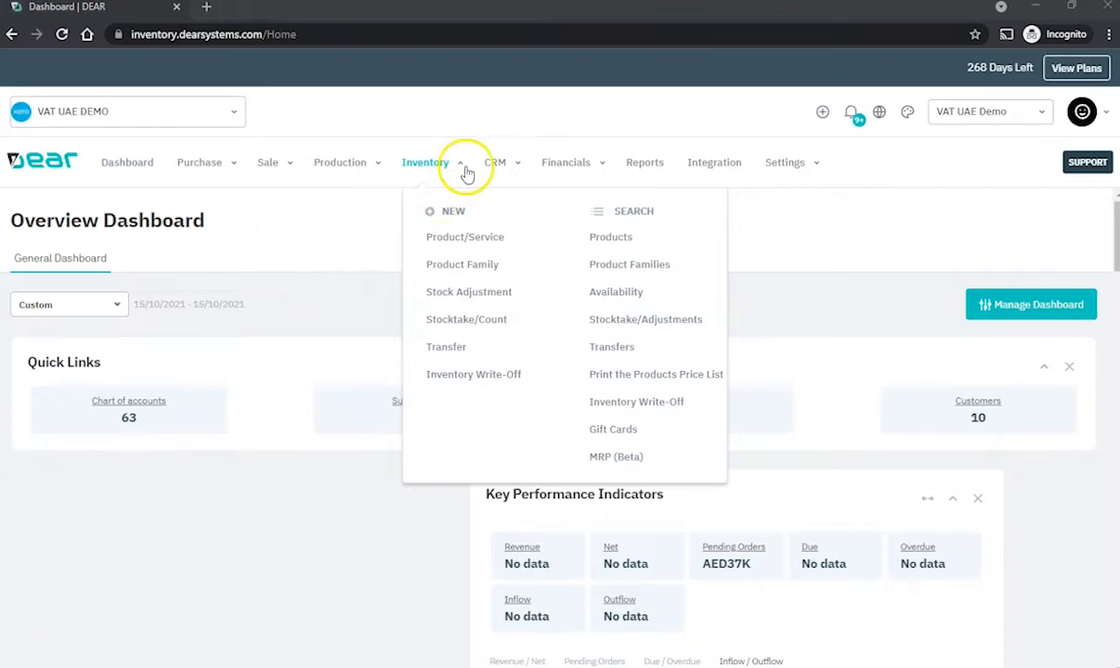
{"action": "left_click", "coordinate": [477, 251]}
{"action": "left_click", "coordinate": [438, 238]}
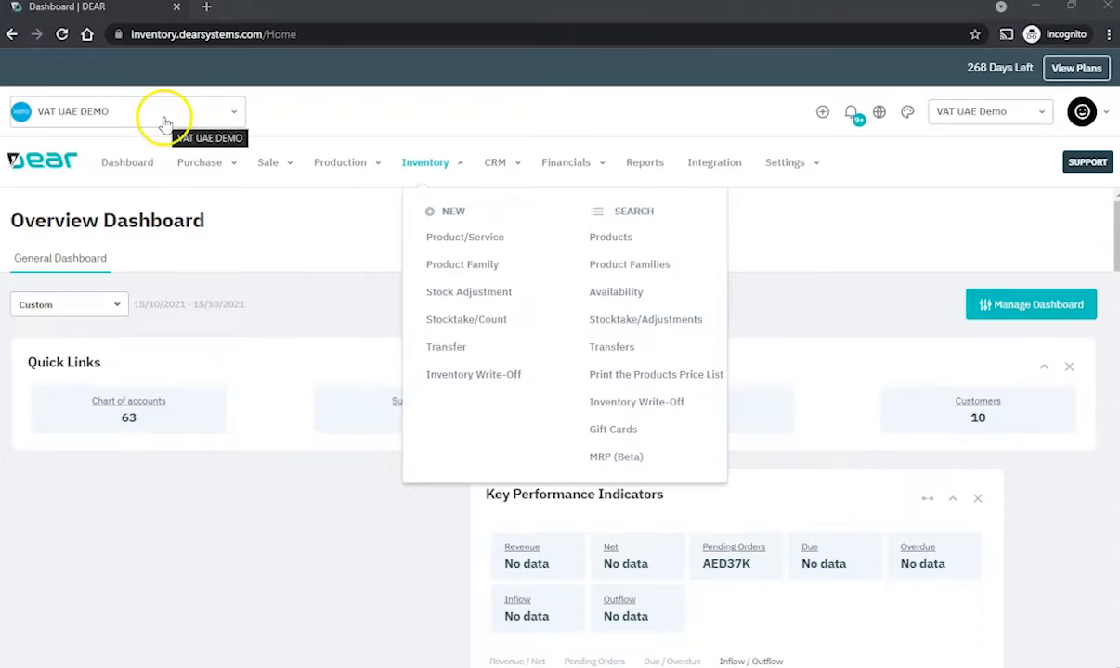
{"action": "left_click", "coordinate": [455, 239]}
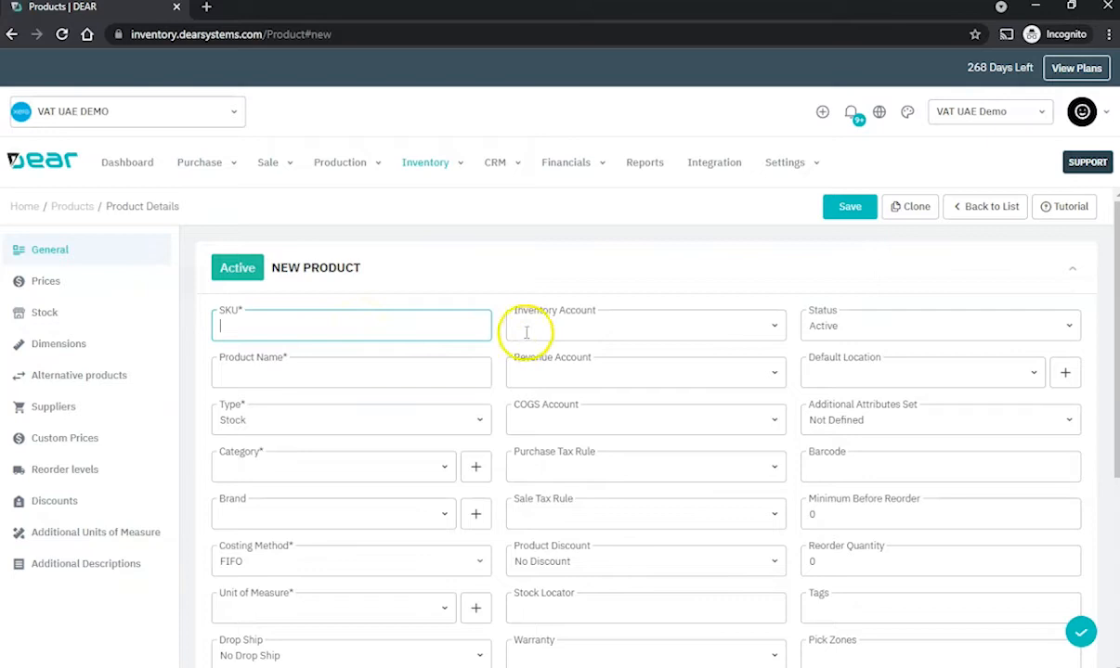
Step: Look through the new product's sections, from general details and prices to additional units of measure and descriptions
{"action": "left_click", "coordinate": [370, 376]}
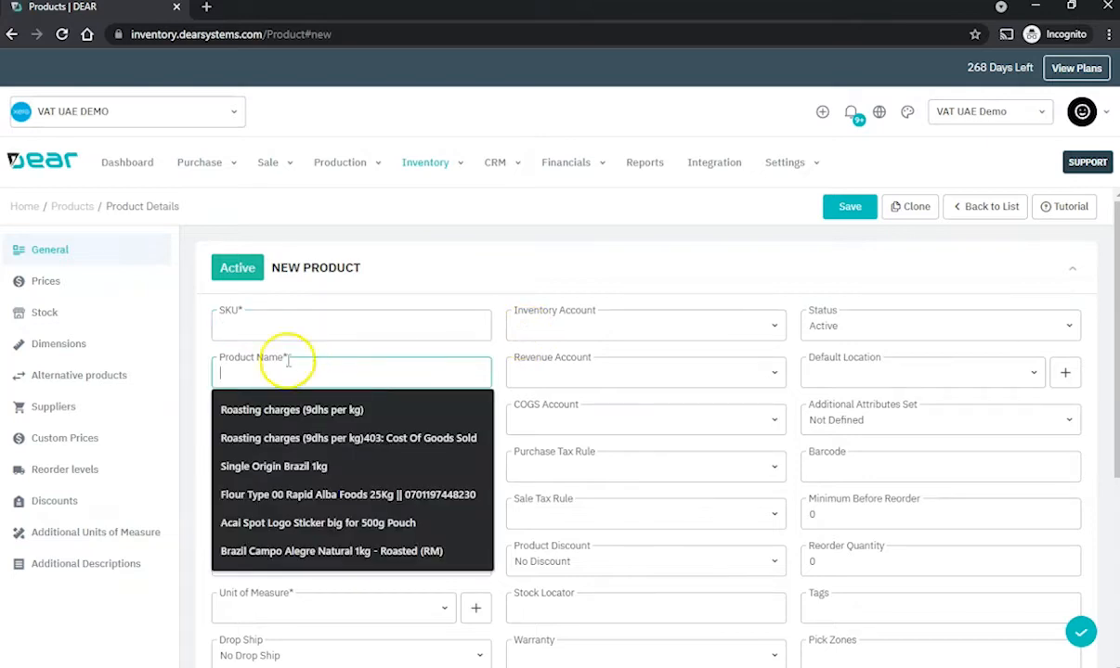
{"action": "left_click", "coordinate": [46, 280]}
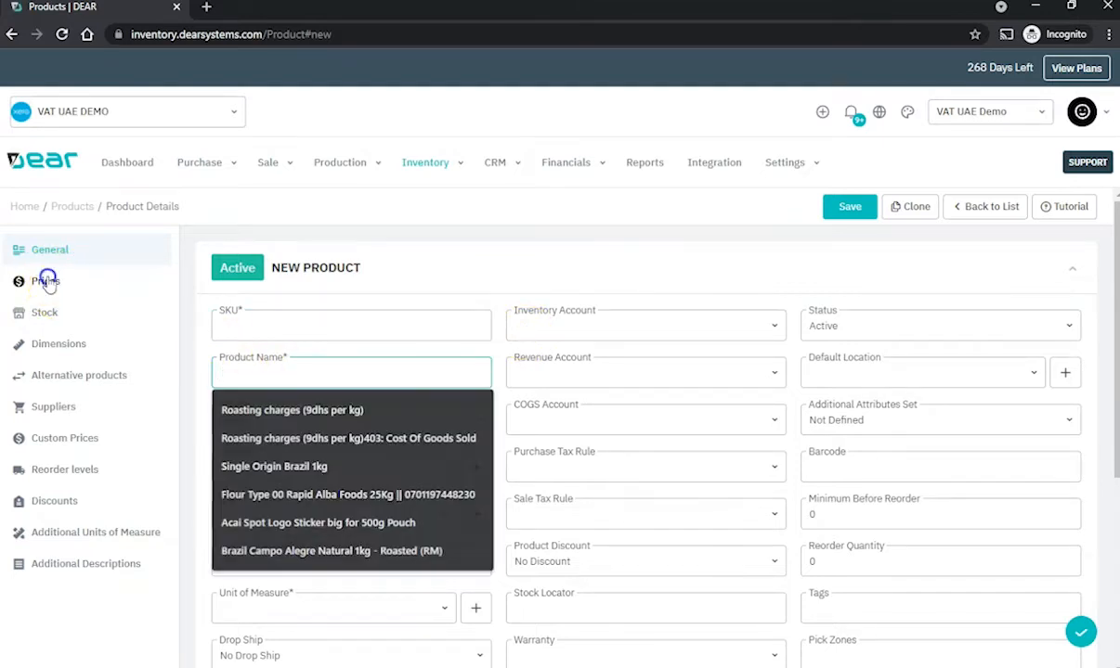
{"action": "left_click", "coordinate": [45, 313]}
{"action": "left_click", "coordinate": [52, 343]}
{"action": "left_click", "coordinate": [49, 373]}
{"action": "left_click", "coordinate": [51, 407]}
{"action": "left_click", "coordinate": [54, 439]}
{"action": "left_click", "coordinate": [56, 468]}
{"action": "left_click", "coordinate": [54, 500]}
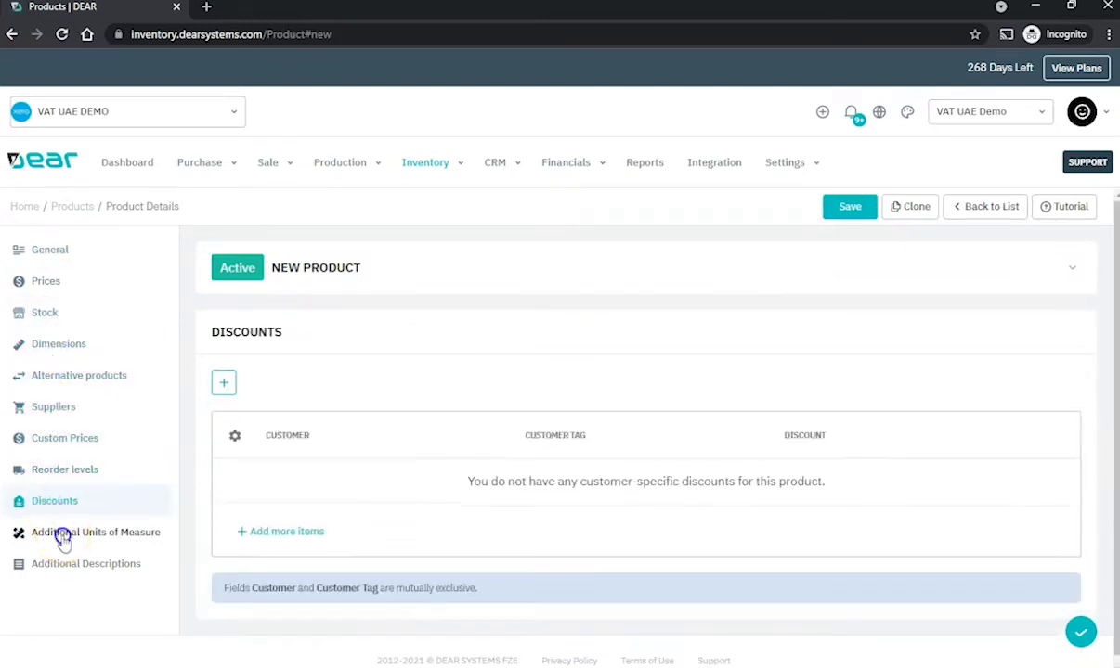
{"action": "left_click", "coordinate": [61, 533]}
{"action": "left_click", "coordinate": [56, 563]}
Step: Examine the new product's price tiers, from B2B and Retail 10 Discount through the numbered tiers
{"action": "left_click", "coordinate": [46, 281]}
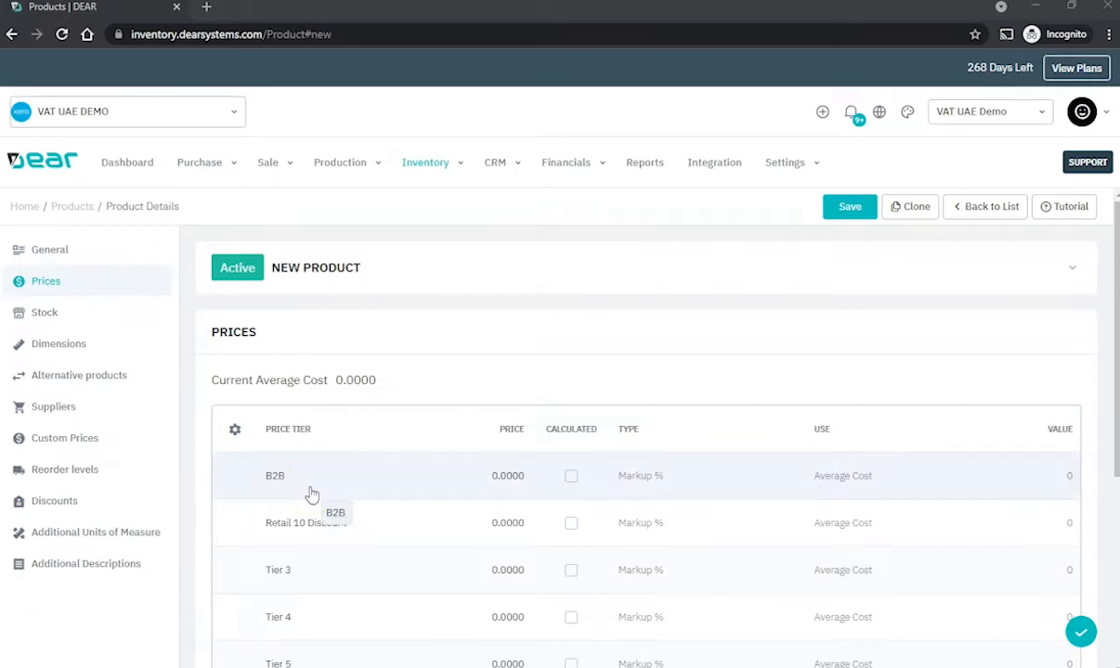
{"action": "left_click", "coordinate": [243, 481]}
{"action": "scroll", "coordinate": [255, 535], "scroll_direction": "down", "scroll_amount": 2}
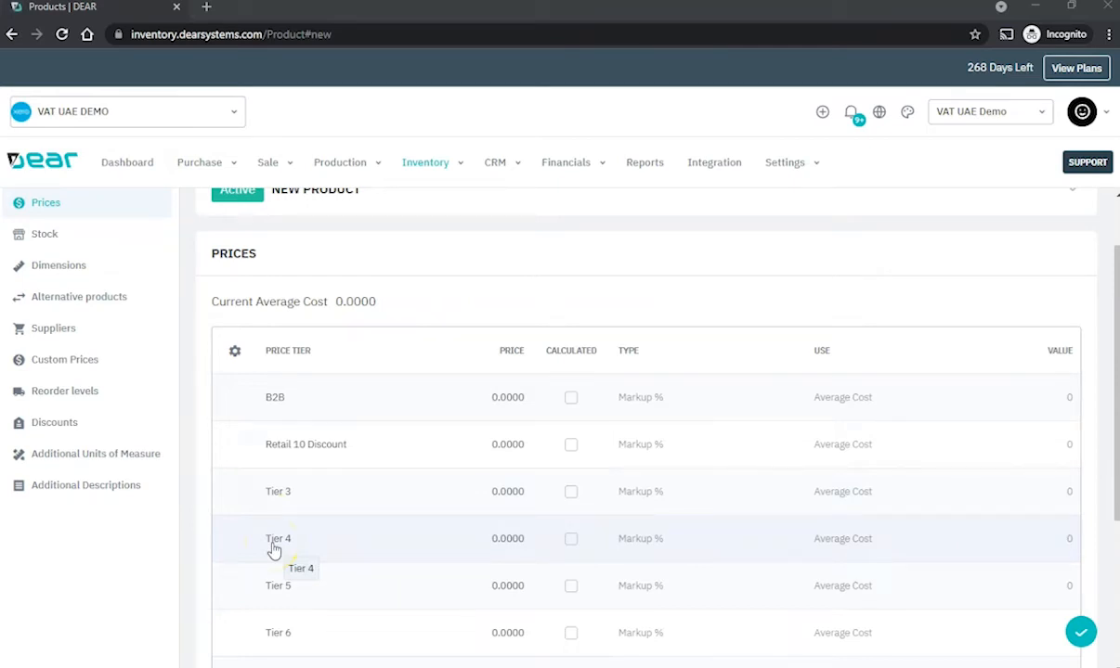
{"action": "scroll", "coordinate": [274, 551], "scroll_direction": "up", "scroll_amount": 2}
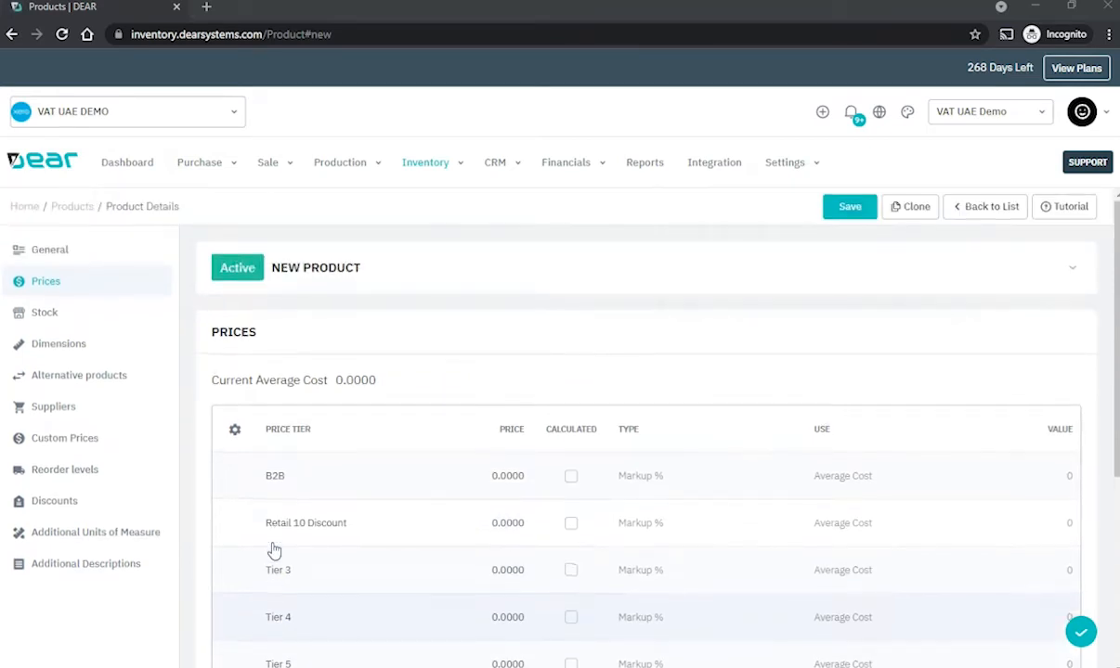
Step: View the new product's custom prices, suppliers and reorder levels, and return to its general details
{"action": "left_click", "coordinate": [67, 437]}
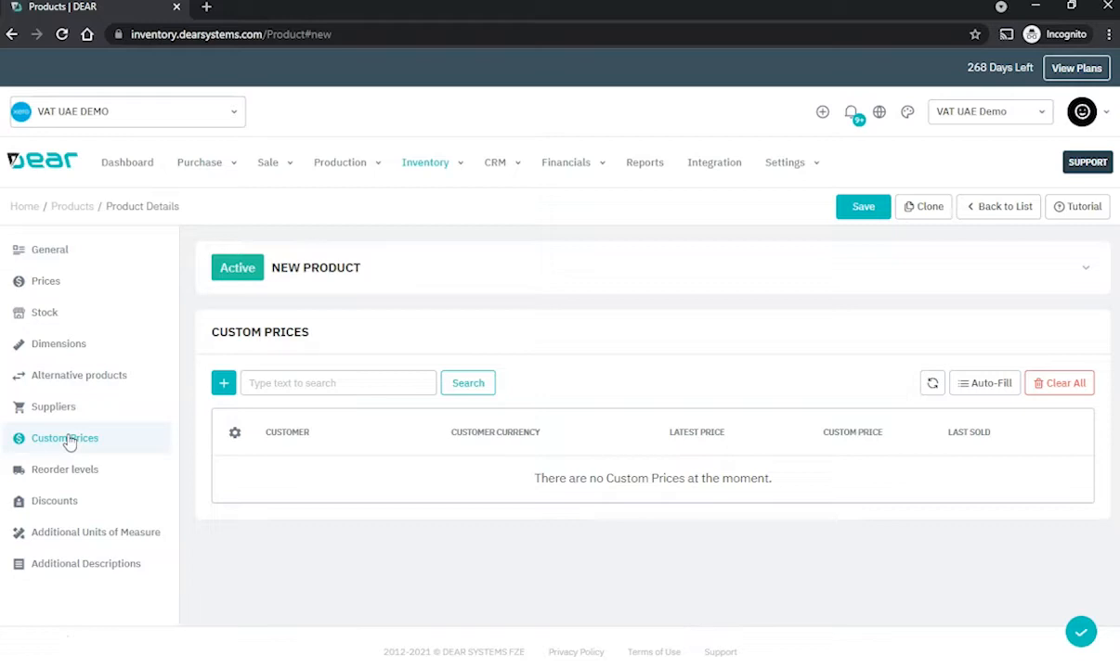
{"action": "left_click", "coordinate": [54, 407]}
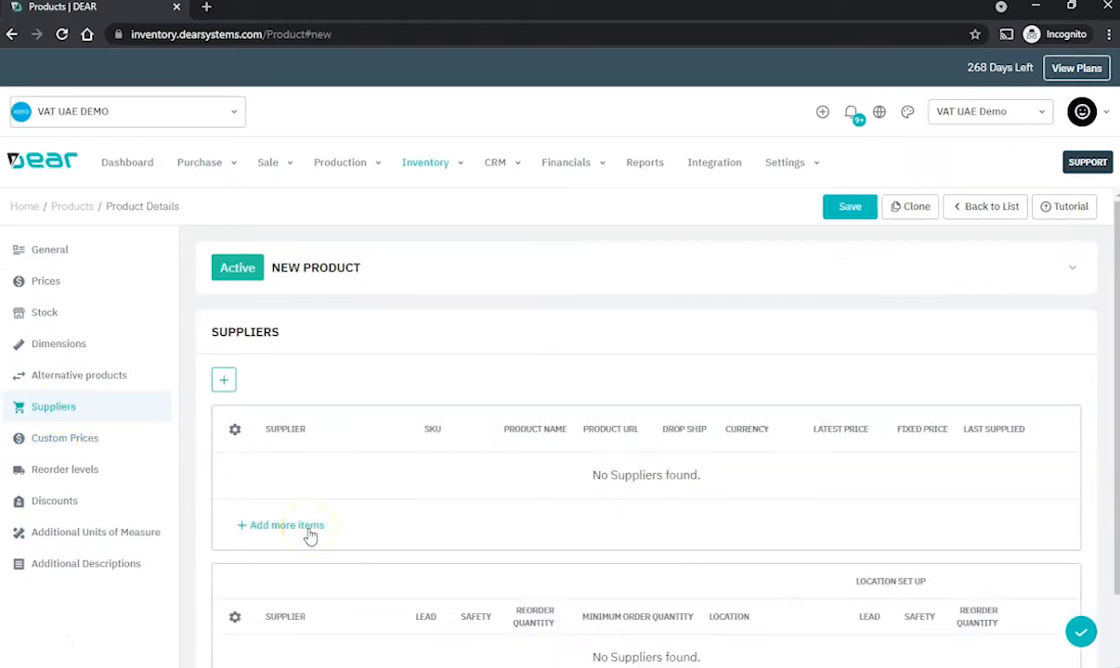
{"action": "left_click", "coordinate": [68, 469]}
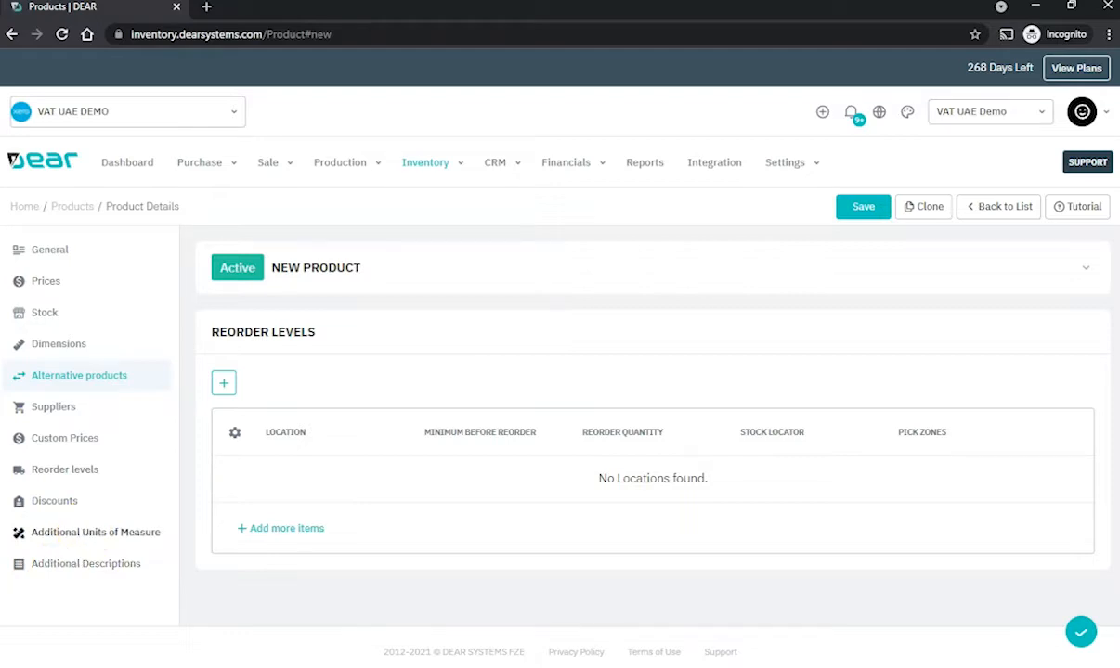
{"action": "left_click", "coordinate": [51, 254]}
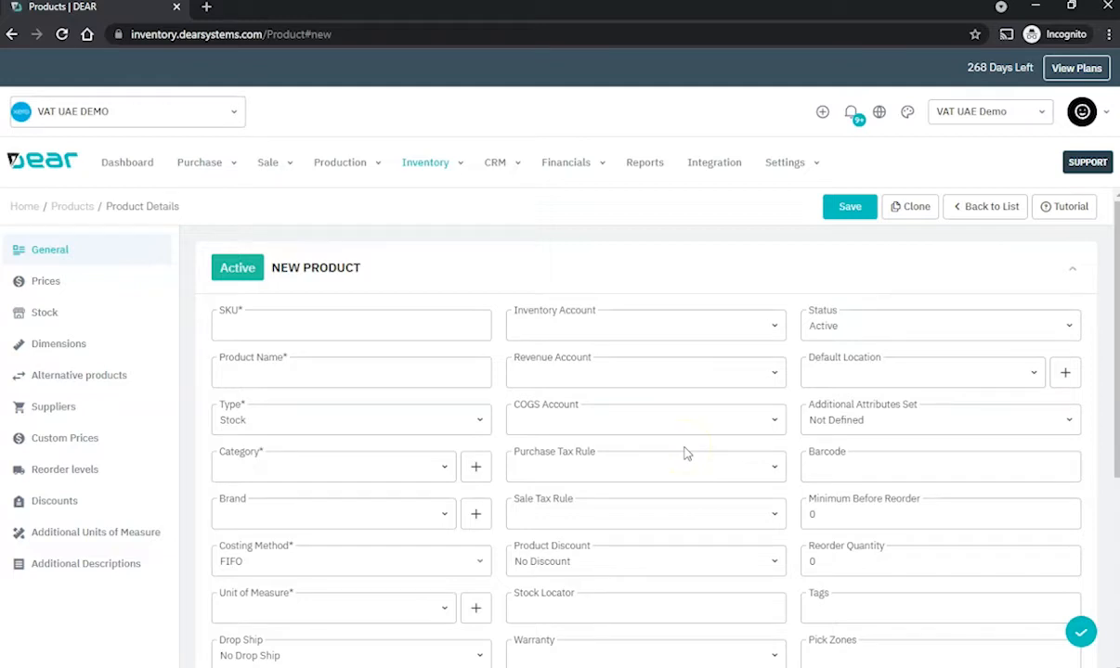
Step: Leave the new product form without saving and open the list of existing products
{"action": "left_click", "coordinate": [27, 643]}
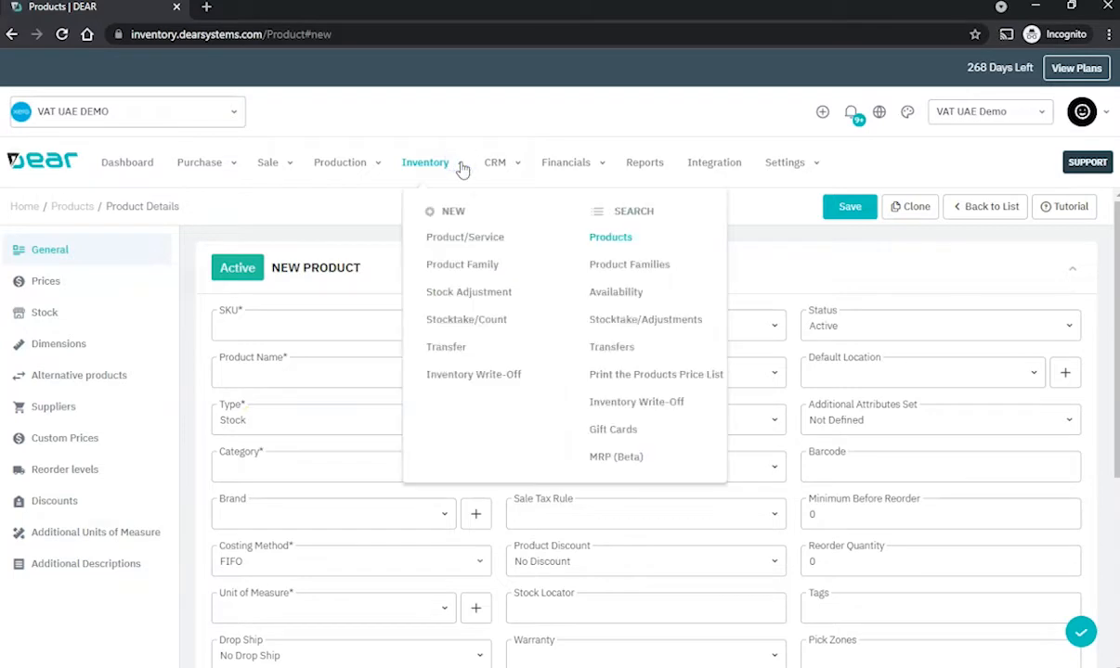
{"action": "left_click", "coordinate": [608, 240]}
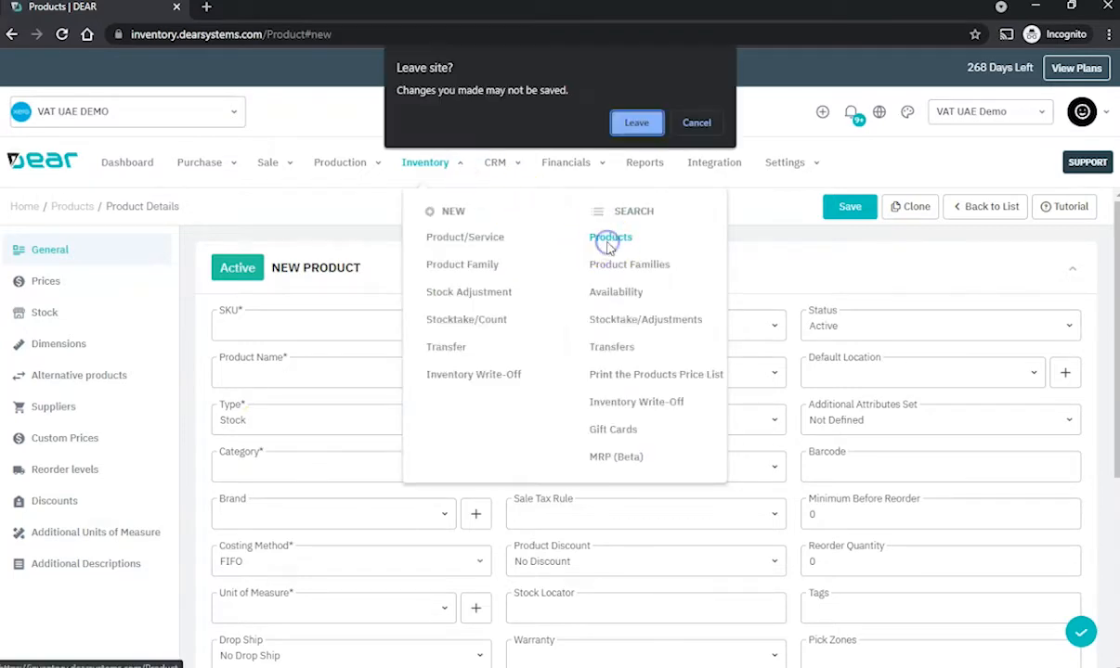
{"action": "left_click", "coordinate": [631, 121]}
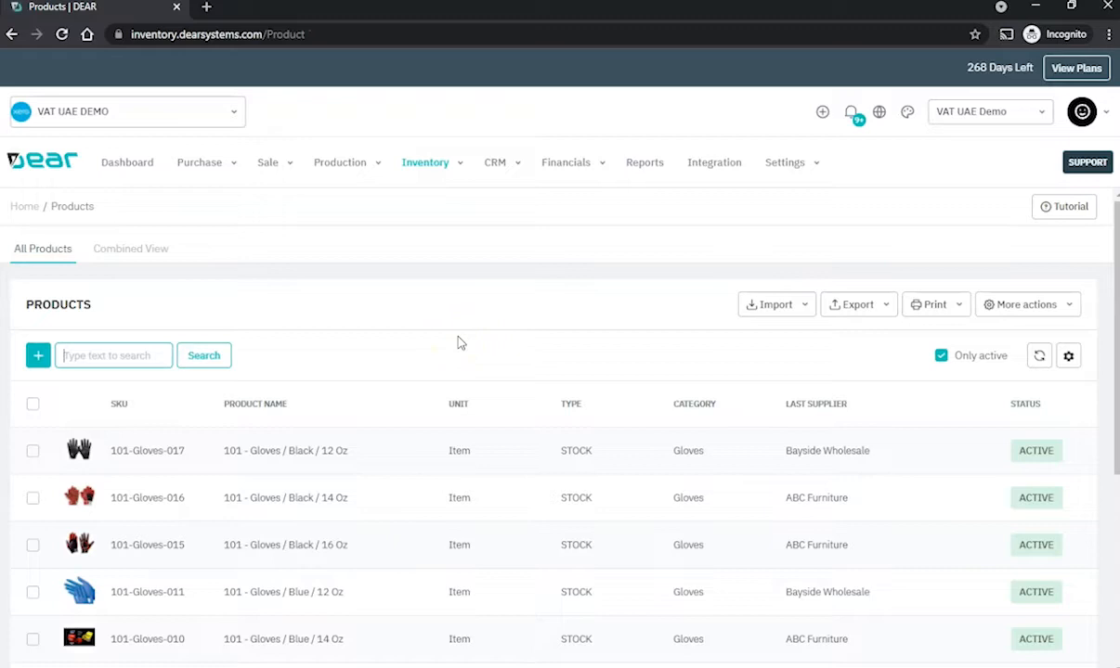
Step: Open the inventory list import page and look through its template instructions and the required and optional field specifications
{"action": "left_click", "coordinate": [804, 305]}
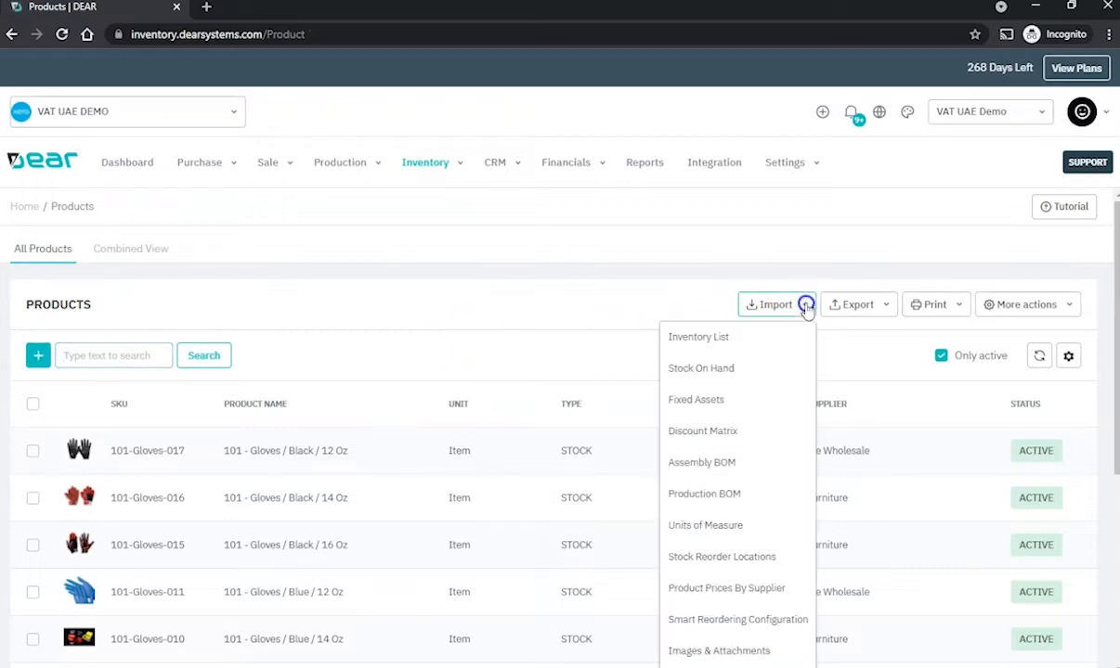
{"action": "left_click", "coordinate": [703, 343]}
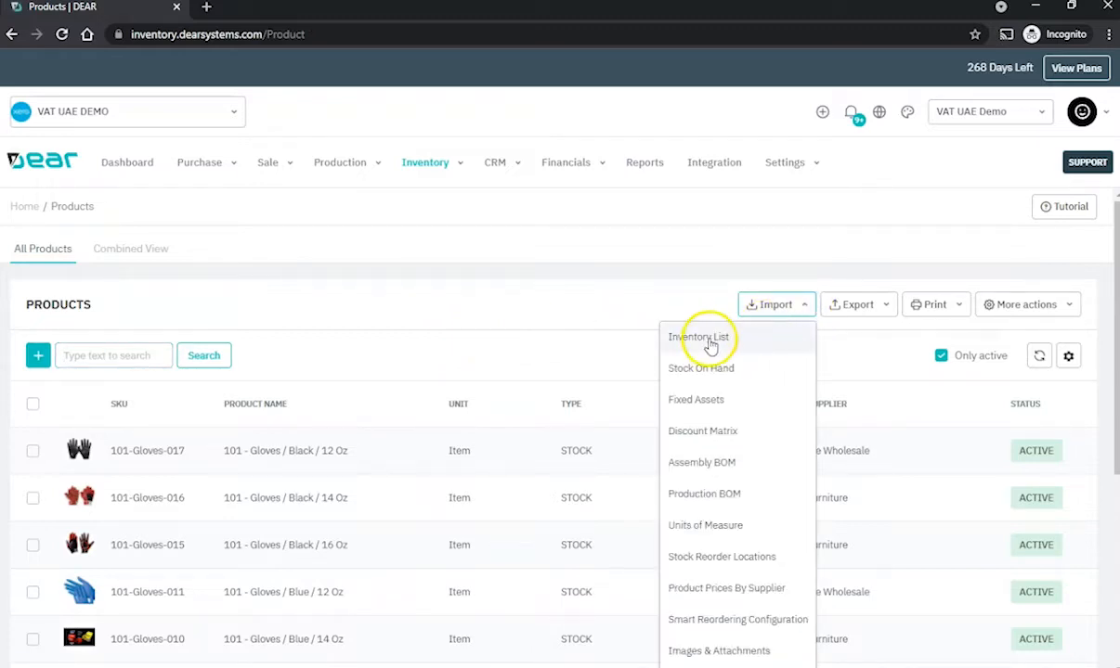
{"action": "left_click", "coordinate": [997, 294]}
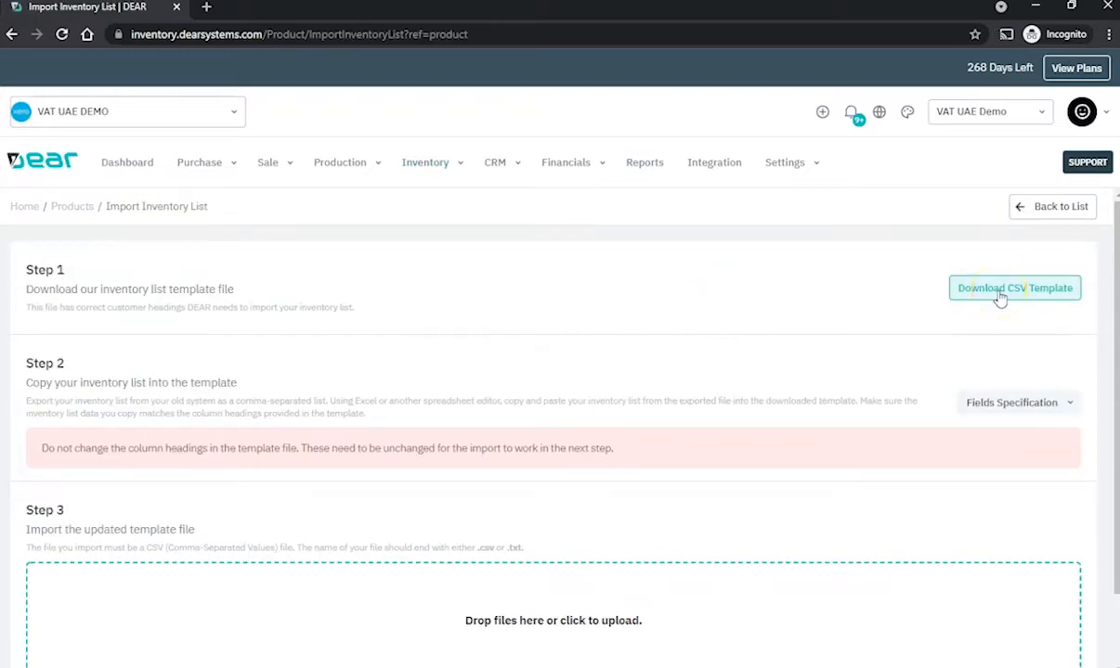
{"action": "left_click", "coordinate": [994, 405]}
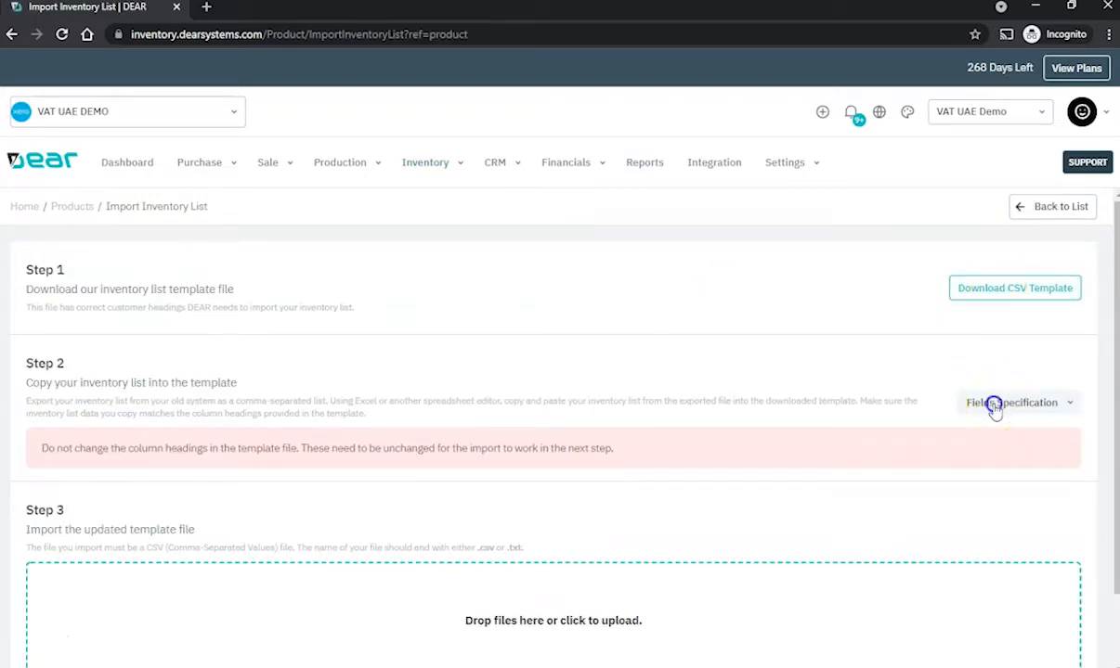
{"action": "scroll", "coordinate": [994, 413], "scroll_direction": "down", "scroll_amount": 3}
{"action": "left_click", "coordinate": [1001, 422]}
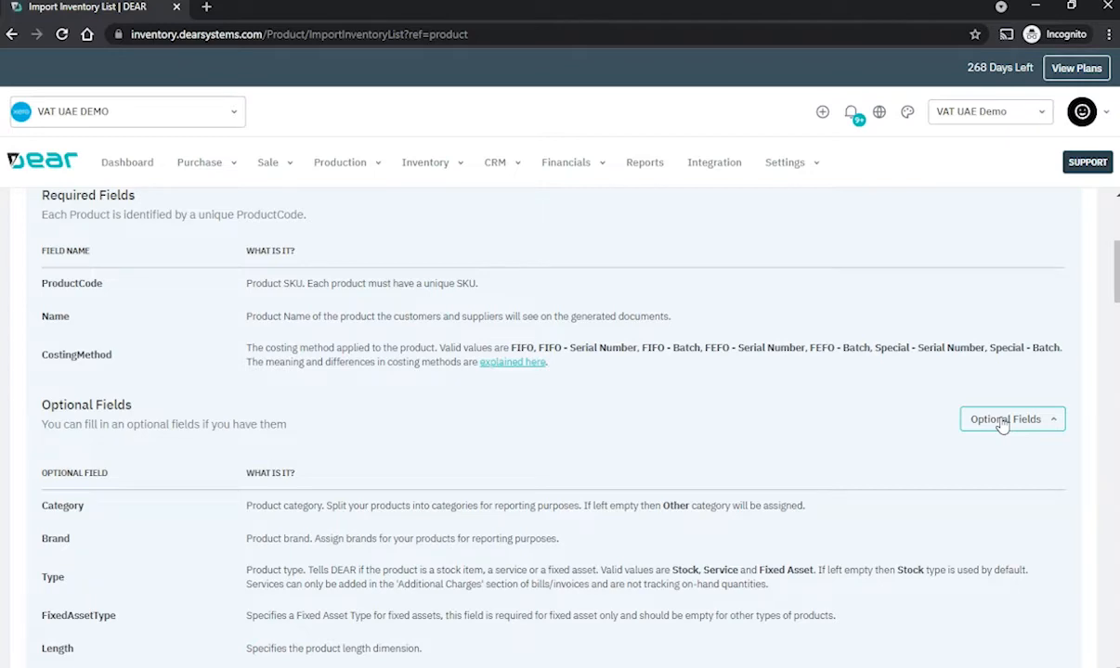
{"action": "scroll", "coordinate": [1001, 425], "scroll_direction": "down", "scroll_amount": 5}
Step: Look over the options for creating a simple, advanced or service purchase and a new supplier
{"action": "left_click", "coordinate": [216, 242]}
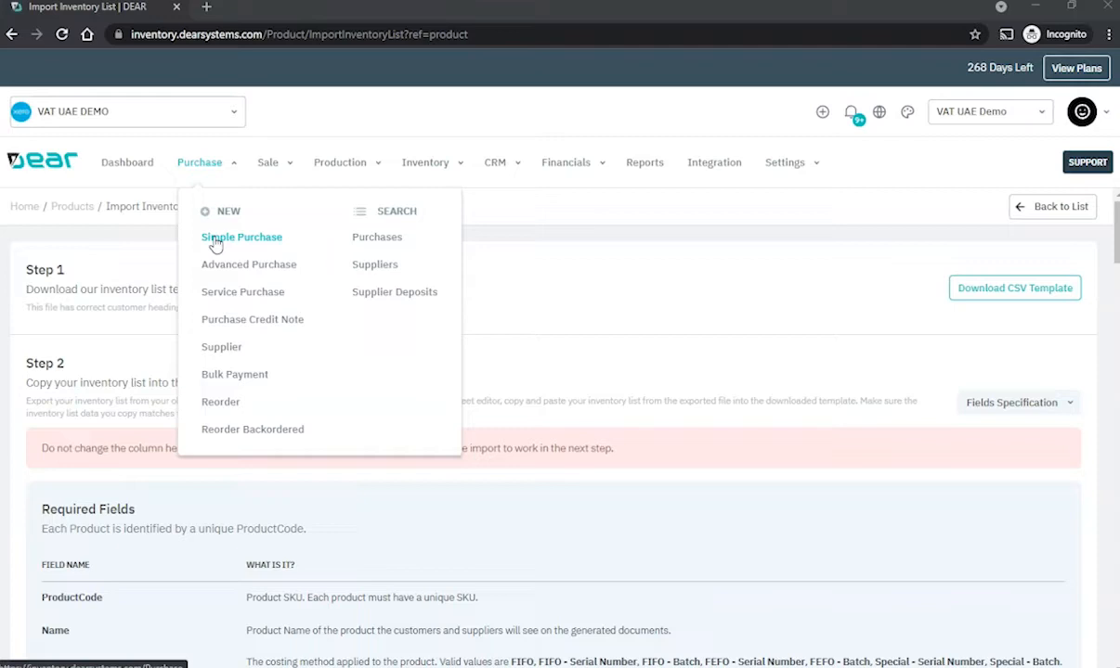
{"action": "left_click", "coordinate": [226, 271]}
{"action": "left_click", "coordinate": [227, 302]}
{"action": "left_click", "coordinate": [222, 349]}
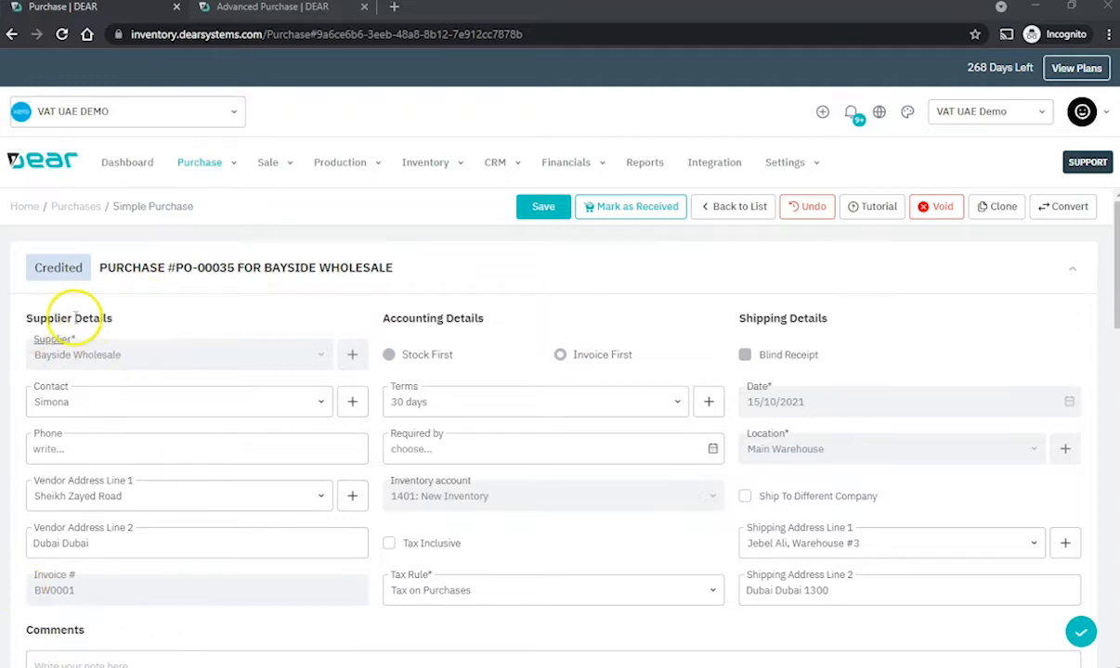
Step: Look over the supplier, accounting and shipping details of the simple purchase for Bayside Wholesale
{"action": "left_click_drag", "start_coordinate": [21, 308], "coordinate": [213, 337]}
{"action": "left_click", "coordinate": [213, 337]}
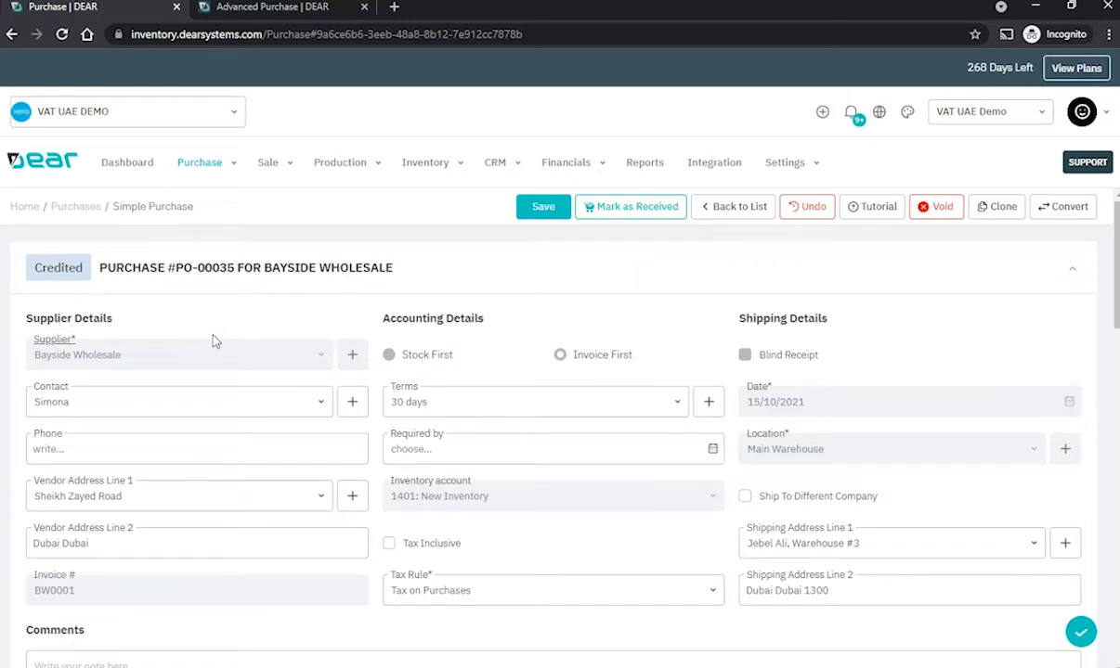
{"action": "scroll", "coordinate": [213, 341], "scroll_direction": "down", "scroll_amount": 4}
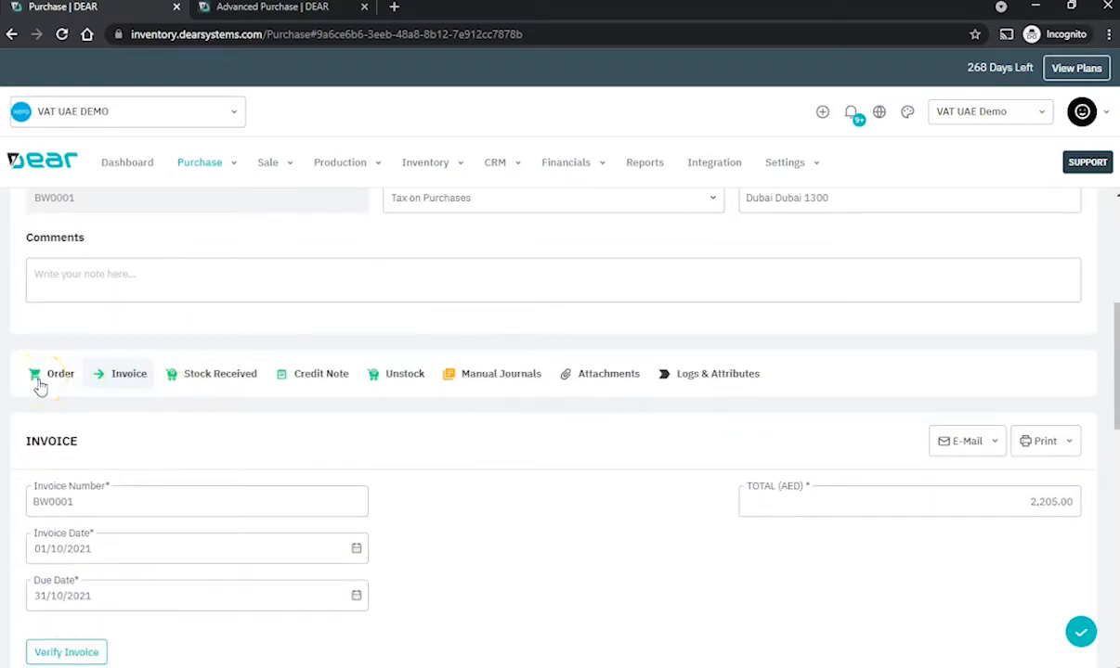
Step: View the simple purchase's order lines and its options for e-mailing and printing the purchase order
{"action": "left_click", "coordinate": [41, 380]}
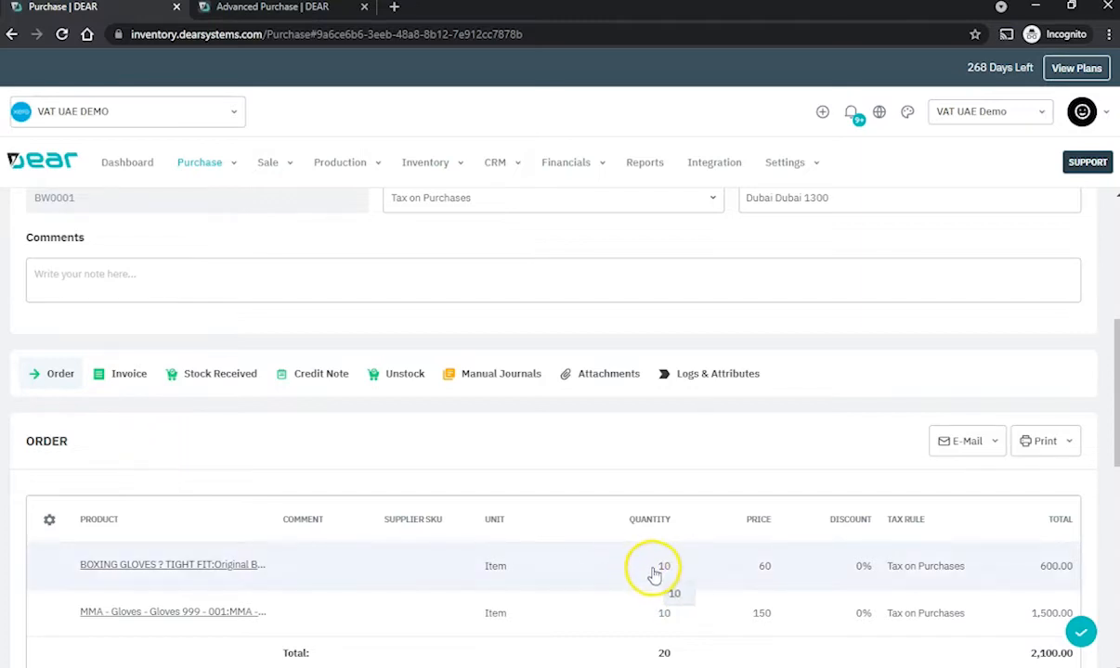
{"action": "left_click", "coordinate": [703, 569]}
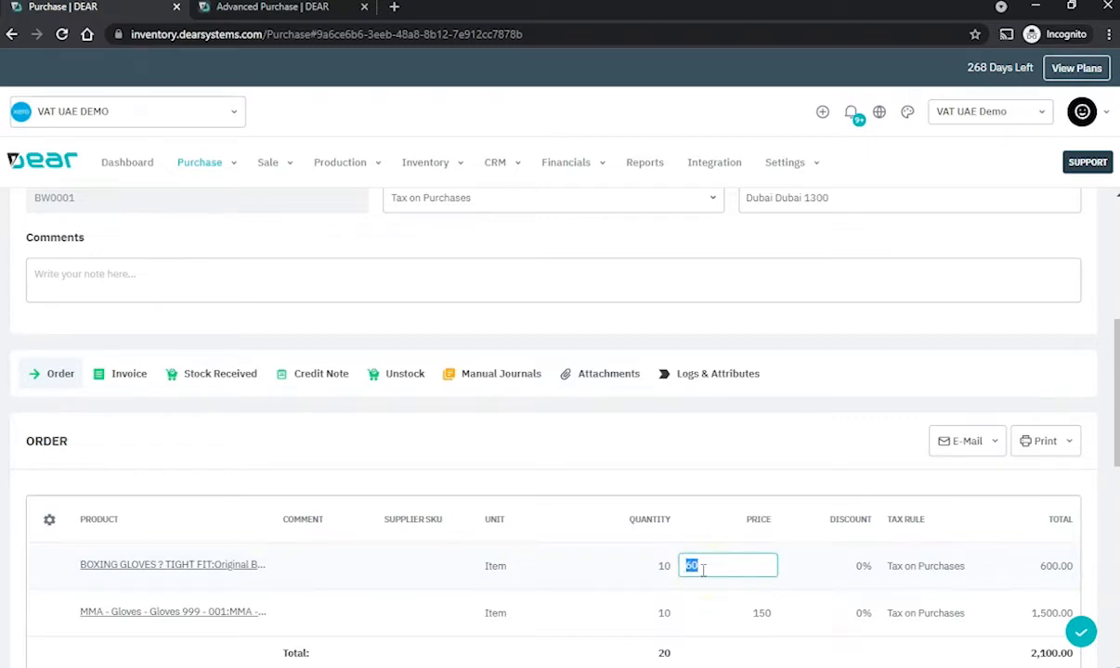
{"action": "left_click", "coordinate": [996, 442]}
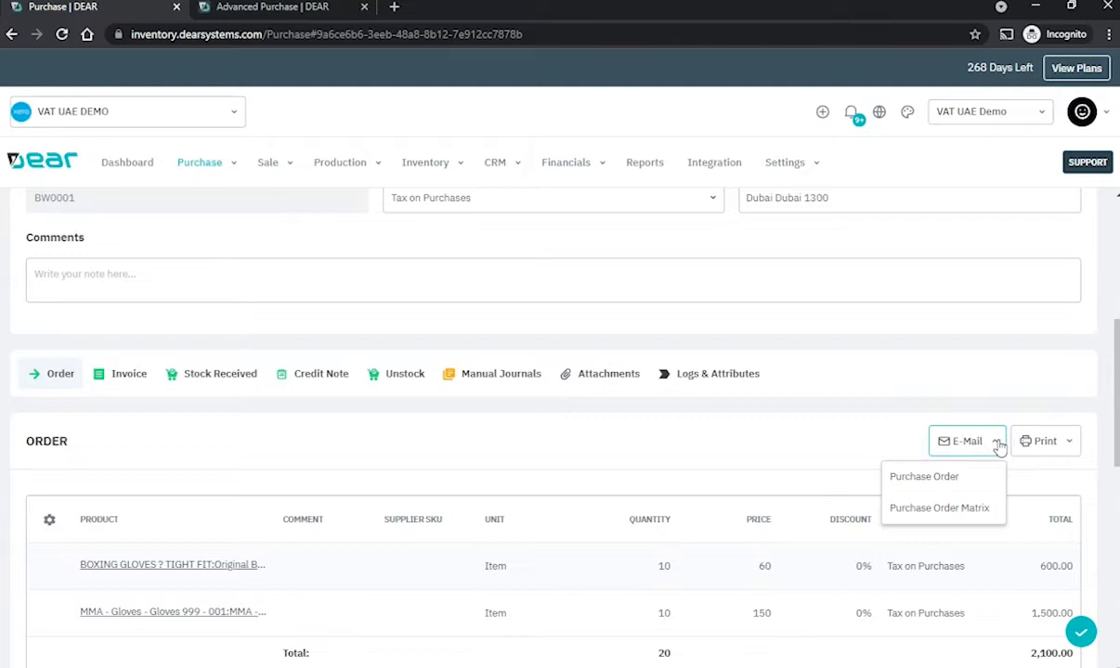
{"action": "left_click", "coordinate": [1066, 444]}
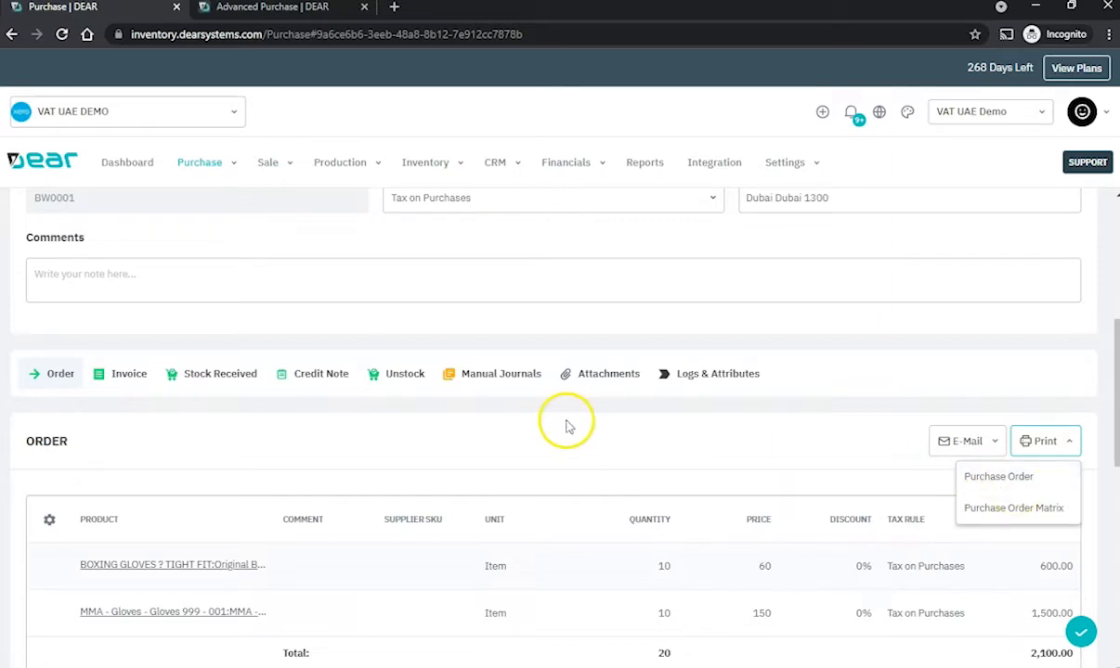
Step: View the simple purchase's invoice, received stock, credit note and unstock sections in turn
{"action": "left_click", "coordinate": [115, 374]}
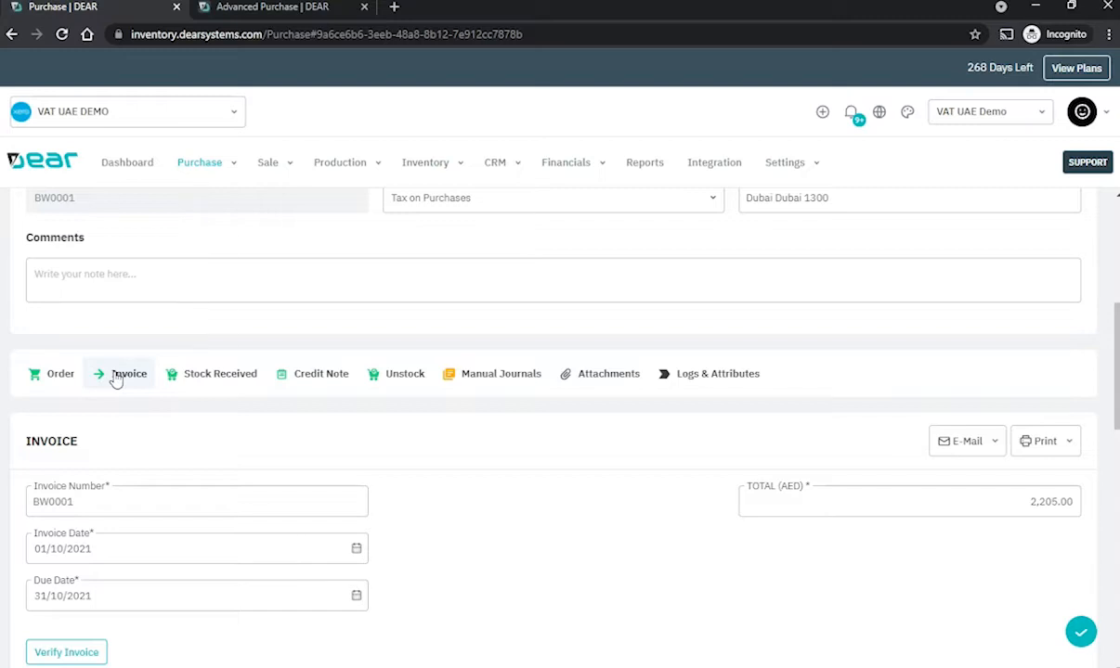
{"action": "left_click", "coordinate": [216, 381]}
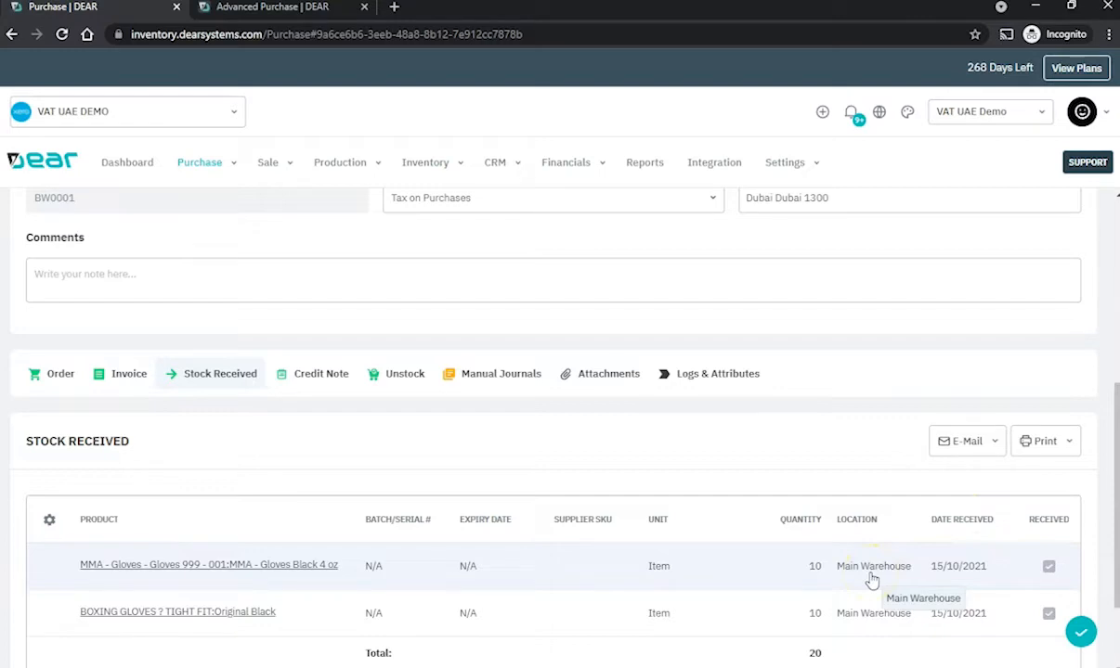
{"action": "left_click", "coordinate": [319, 299]}
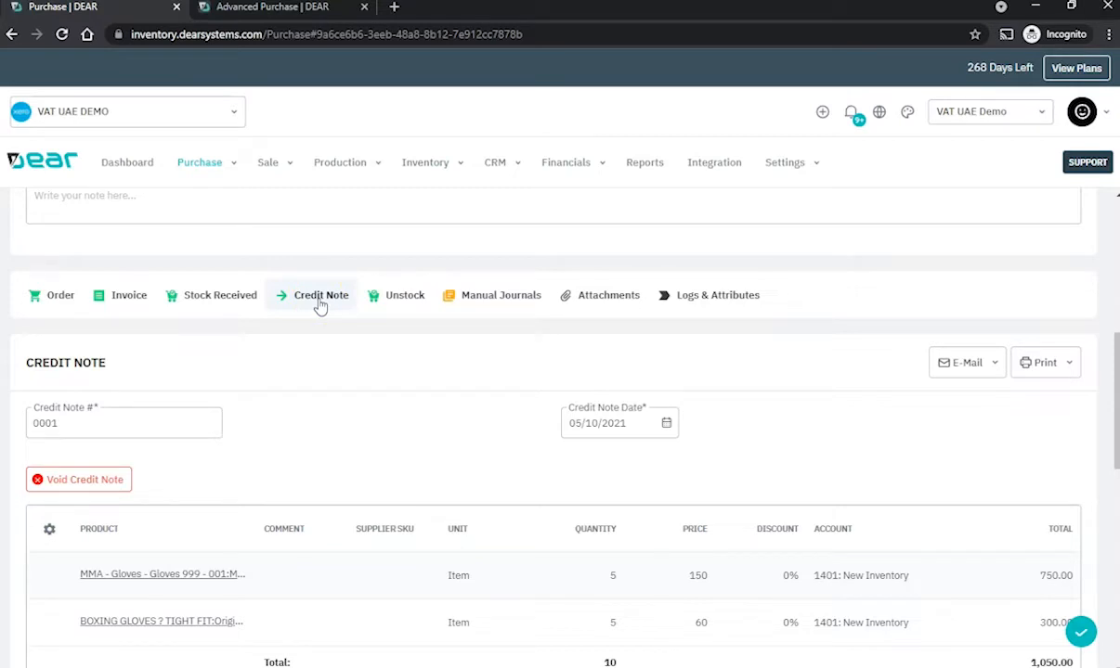
{"action": "left_click", "coordinate": [397, 295]}
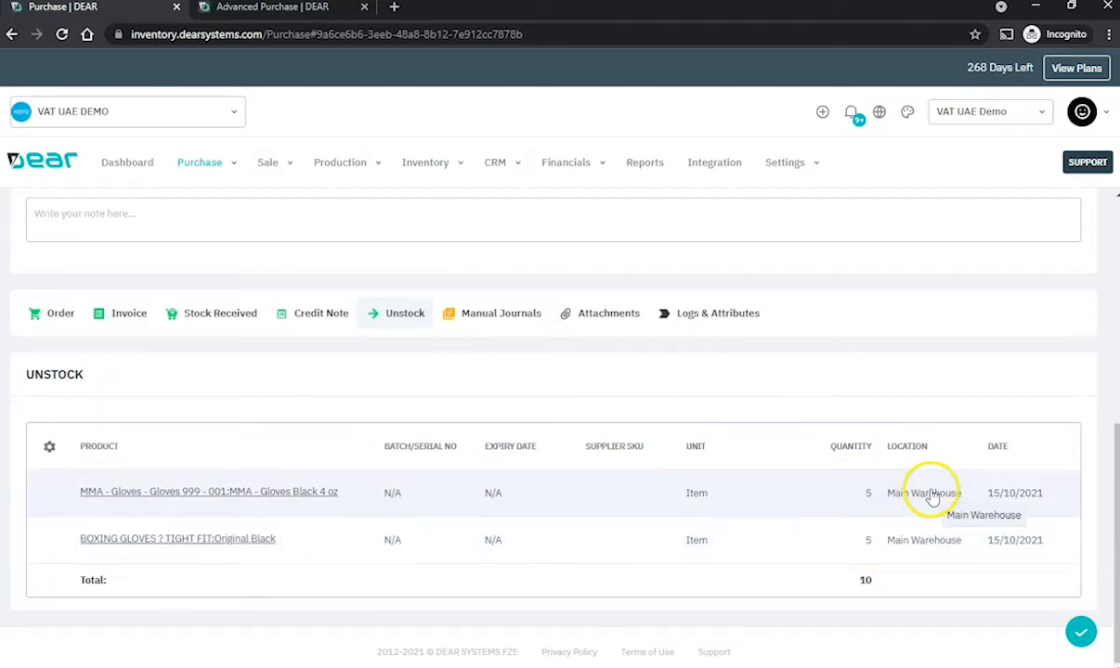
Step: View the simple purchase's manual journals, attachments, and logs and attributes, including the activity log
{"action": "left_click", "coordinate": [477, 321]}
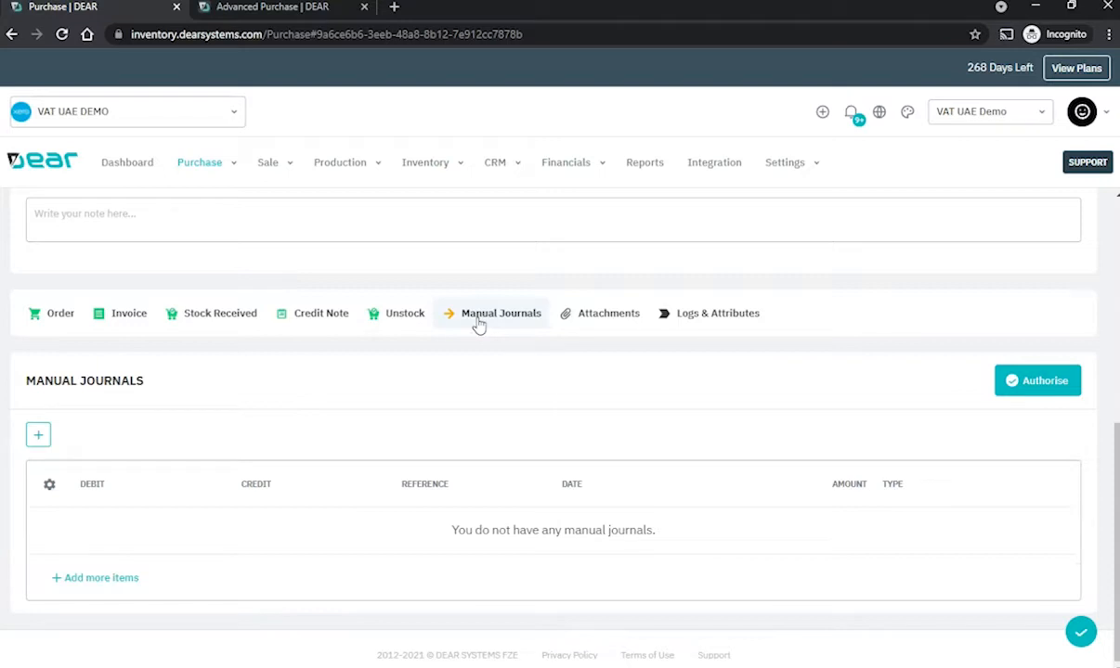
{"action": "left_click", "coordinate": [485, 311]}
{"action": "left_click", "coordinate": [592, 277]}
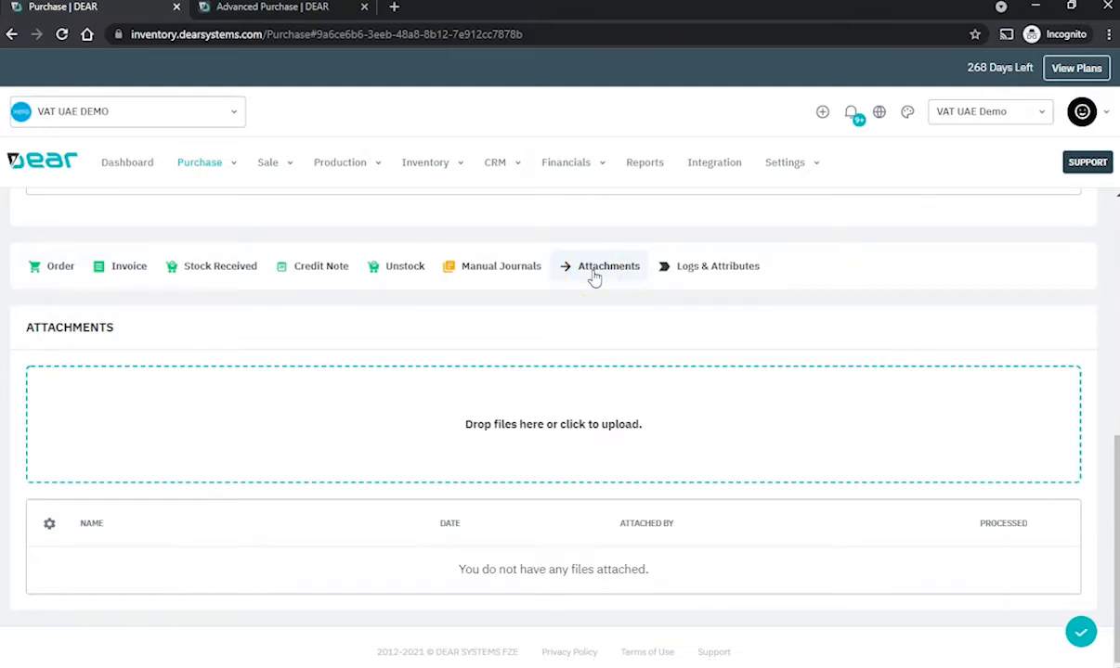
{"action": "left_click", "coordinate": [701, 278]}
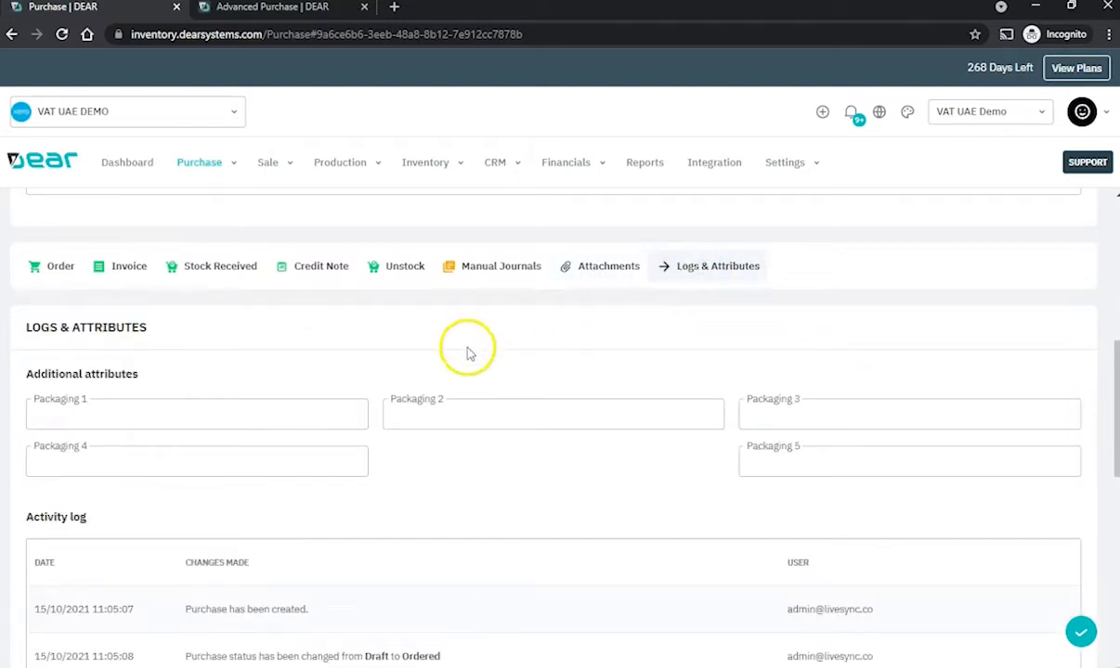
{"action": "scroll", "coordinate": [313, 388], "scroll_direction": "down", "scroll_amount": 3}
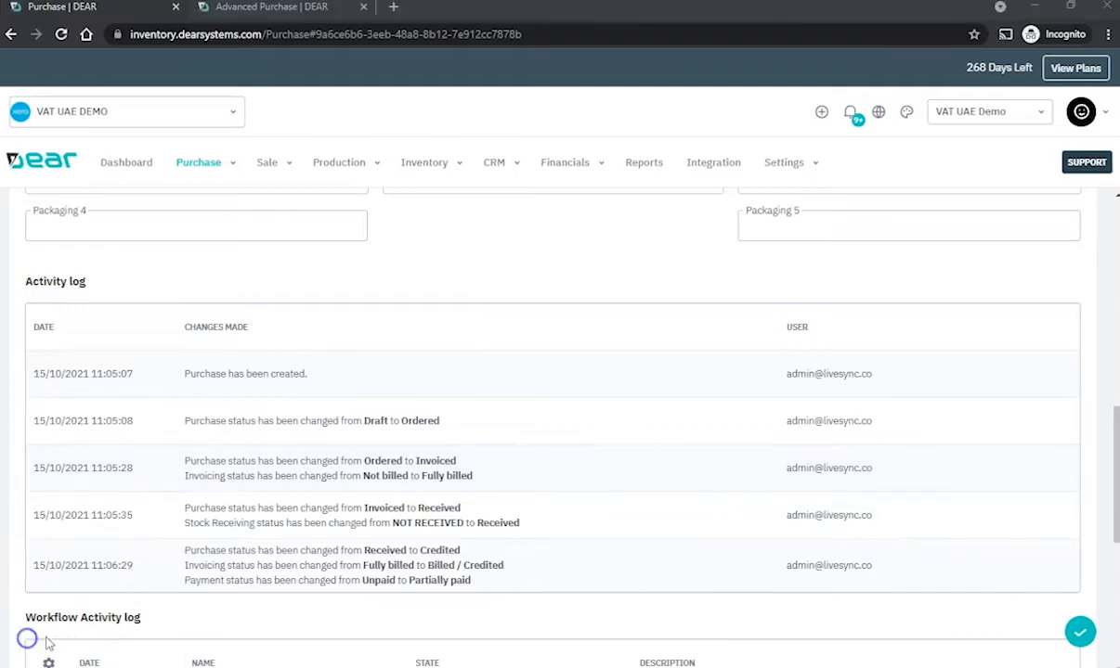
Step: Switch to the advanced purchase for Bayside Wholesale and look over its header details and purchase order lines
{"action": "key", "text": "ctrl+Tab"}
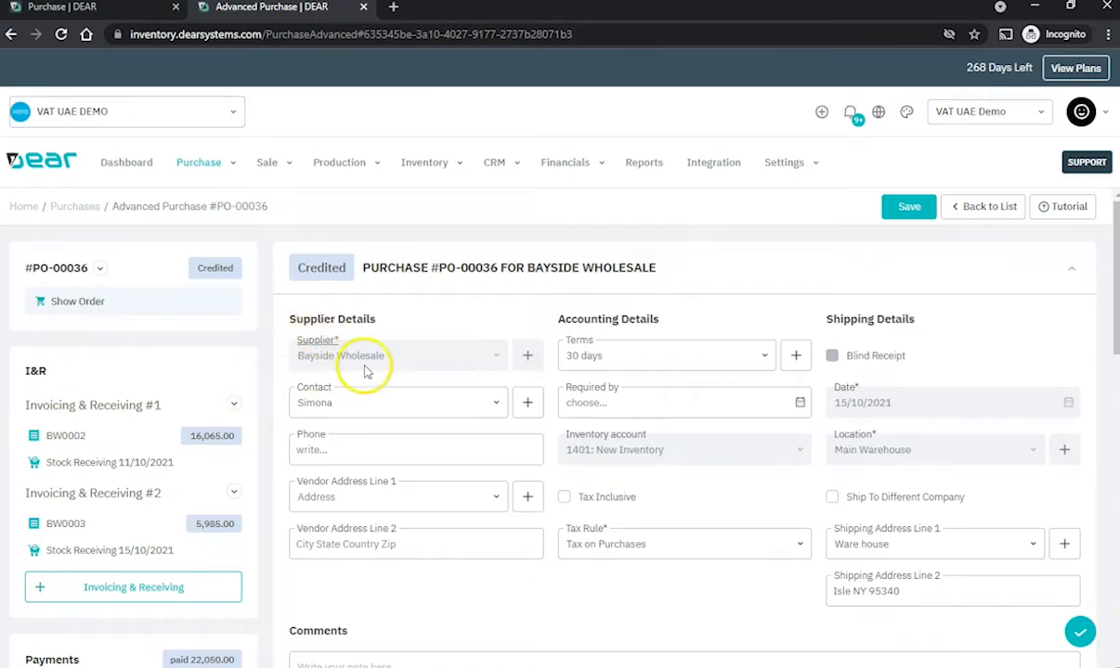
{"action": "scroll", "coordinate": [297, 401], "scroll_direction": "down", "scroll_amount": 3}
{"action": "scroll", "coordinate": [297, 401], "scroll_direction": "down", "scroll_amount": 2}
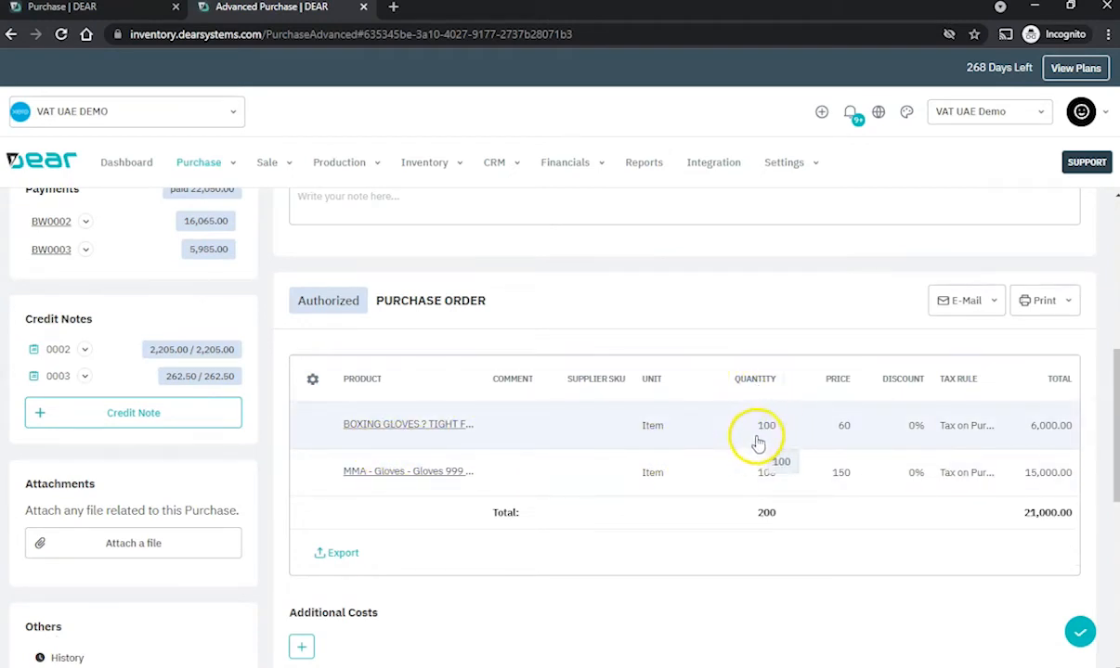
{"action": "scroll", "coordinate": [413, 432], "scroll_direction": "up", "scroll_amount": 5}
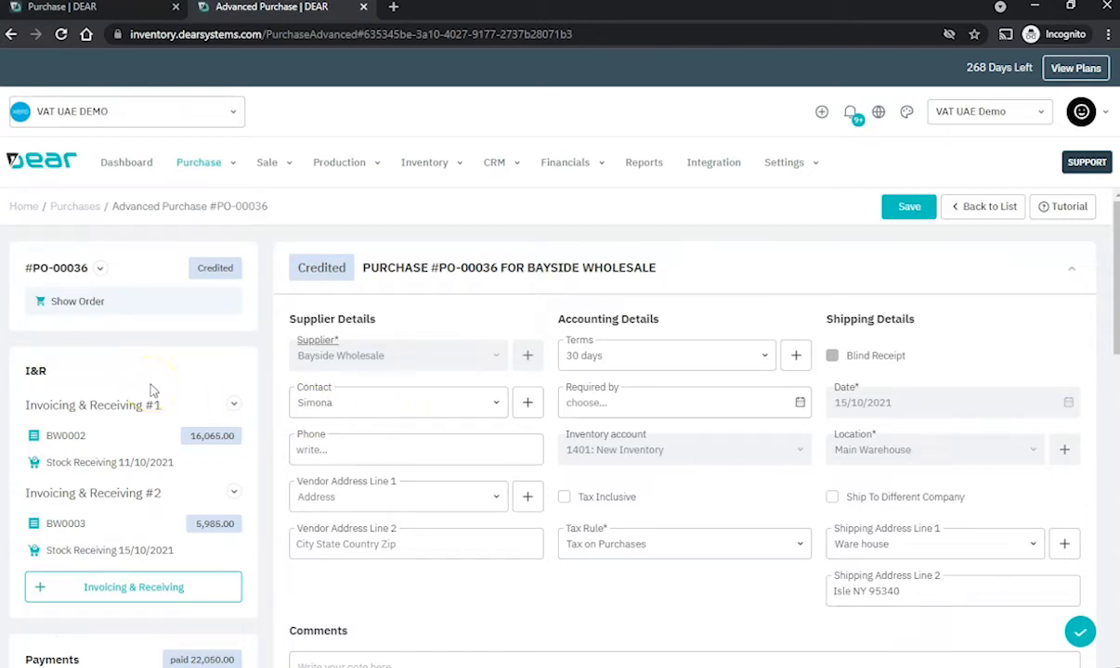
Step: Examine the advanced purchase's two invoicing and receiving entries, its payments, credit notes and attachments
{"action": "double_click", "coordinate": [62, 435]}
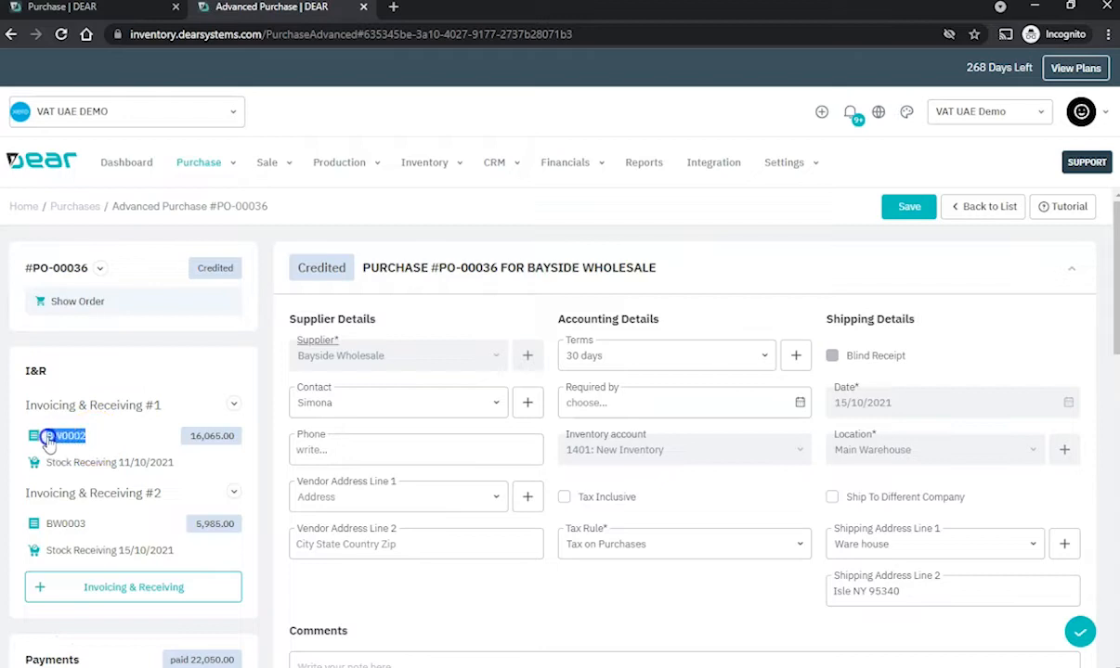
{"action": "double_click", "coordinate": [52, 523]}
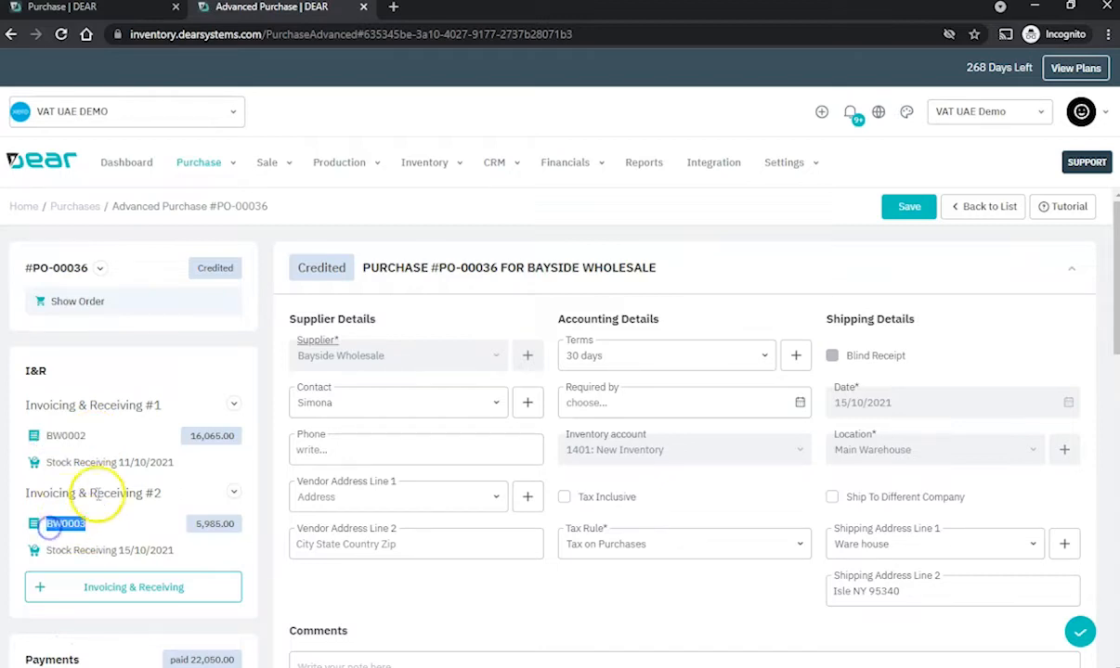
{"action": "left_click_drag", "start_coordinate": [174, 462], "coordinate": [50, 467]}
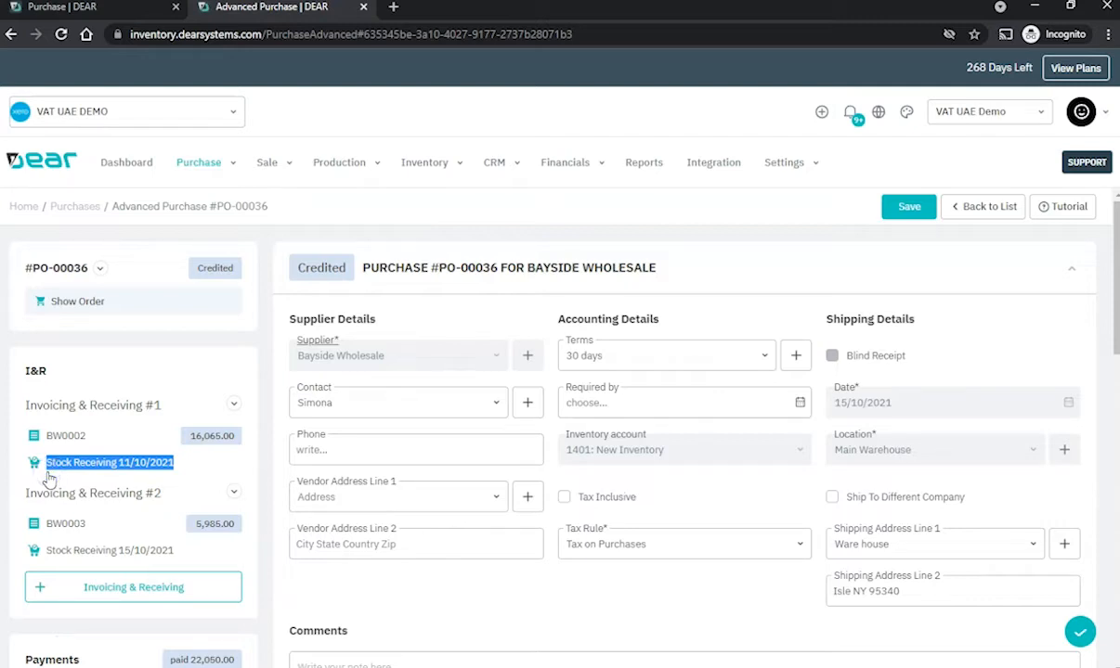
{"action": "scroll", "coordinate": [50, 478], "scroll_direction": "down", "scroll_amount": 4}
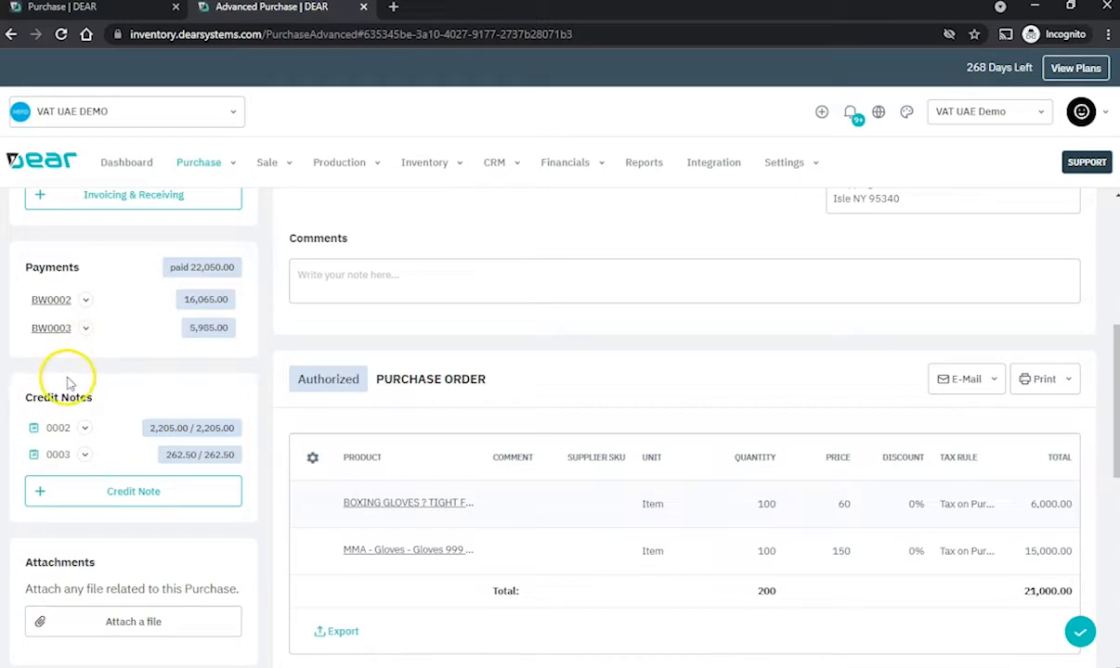
{"action": "scroll", "coordinate": [42, 316], "scroll_direction": "up", "scroll_amount": 1}
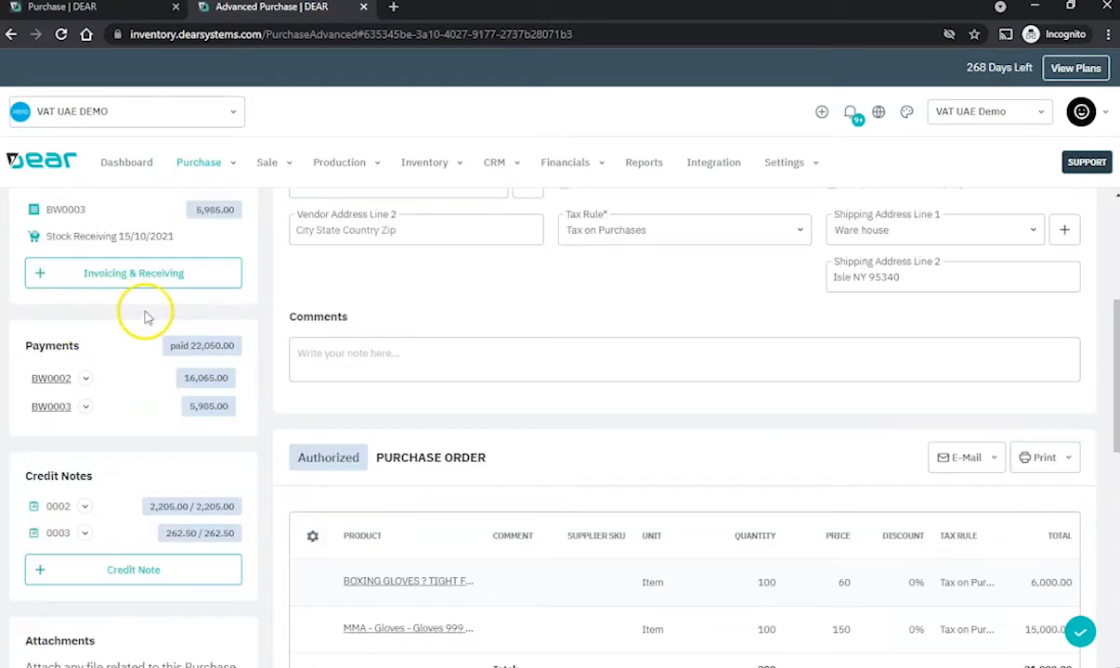
{"action": "scroll", "coordinate": [105, 352], "scroll_direction": "down", "scroll_amount": 5}
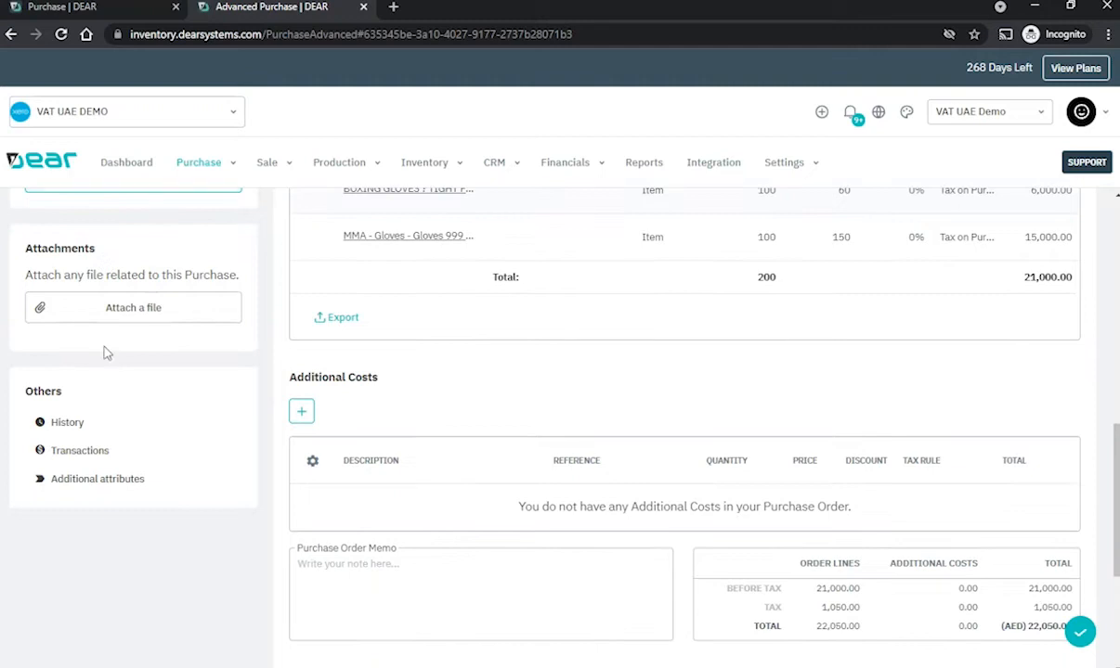
Step: View the advanced purchase's history log and its list of accounting transactions
{"action": "left_click", "coordinate": [57, 425]}
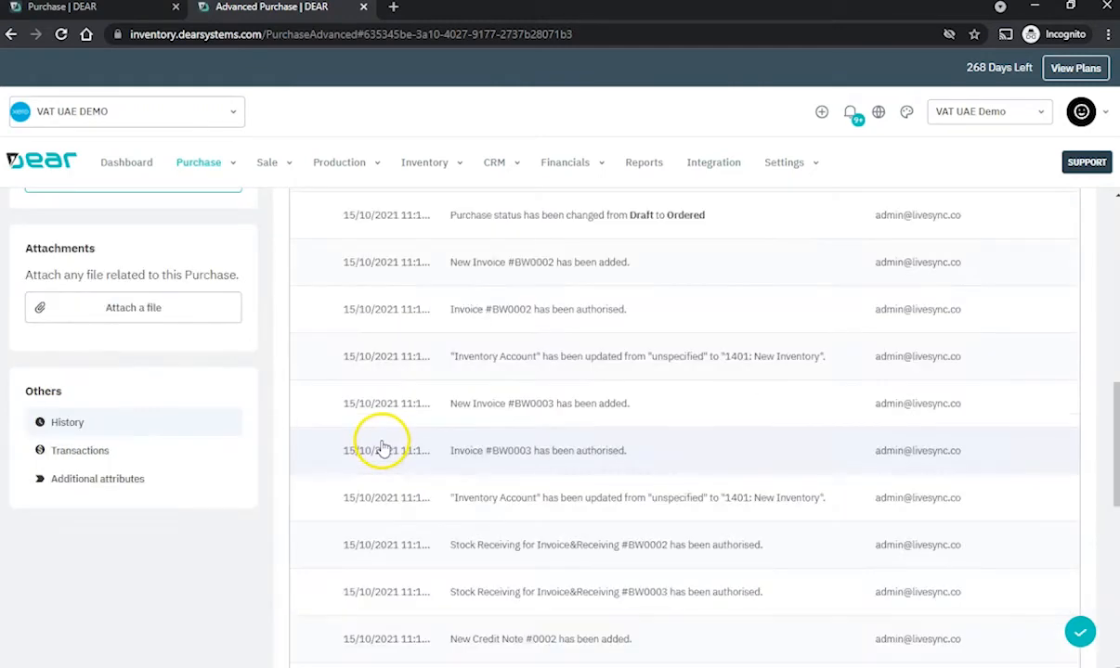
{"action": "scroll", "coordinate": [393, 387], "scroll_direction": "up", "scroll_amount": 3}
{"action": "scroll", "coordinate": [394, 387], "scroll_direction": "down", "scroll_amount": 2}
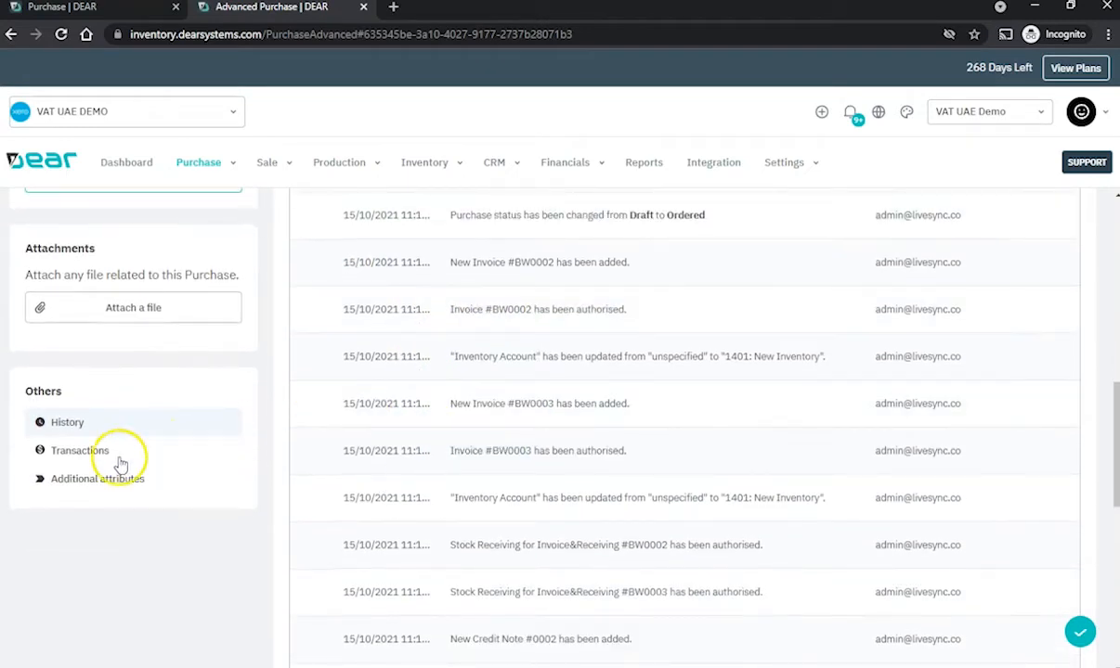
{"action": "left_click", "coordinate": [116, 453]}
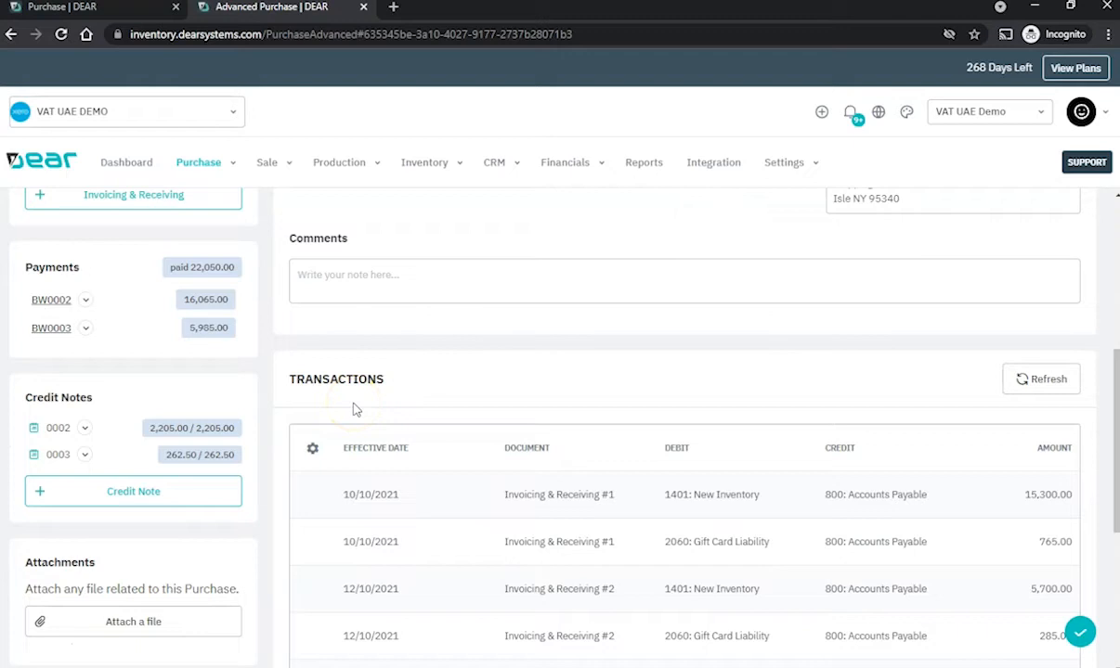
{"action": "scroll", "coordinate": [354, 410], "scroll_direction": "down", "scroll_amount": 2}
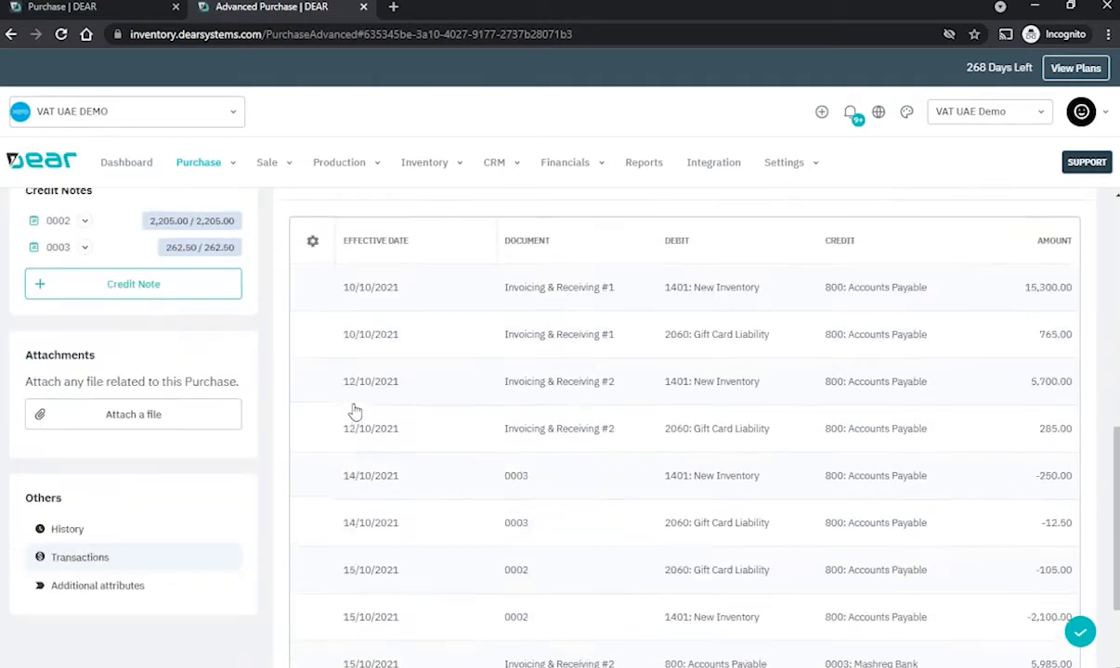
{"action": "scroll", "coordinate": [457, 494], "scroll_direction": "down", "scroll_amount": 2}
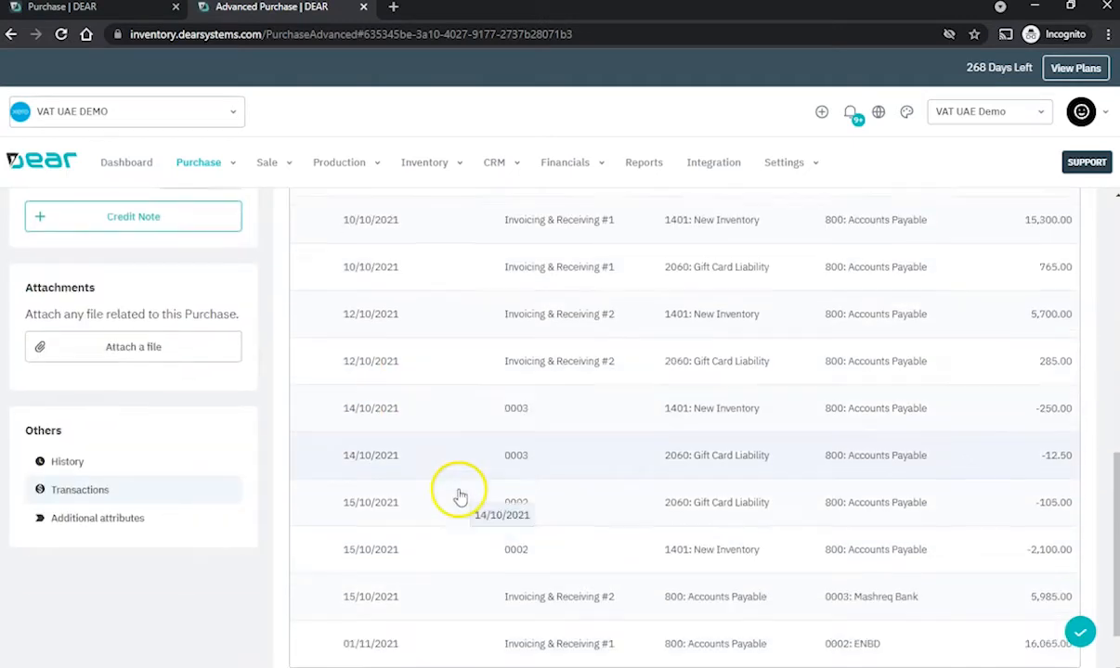
Step: View the advanced purchase's additional attributes, including the five packaging fields
{"action": "left_click", "coordinate": [102, 478]}
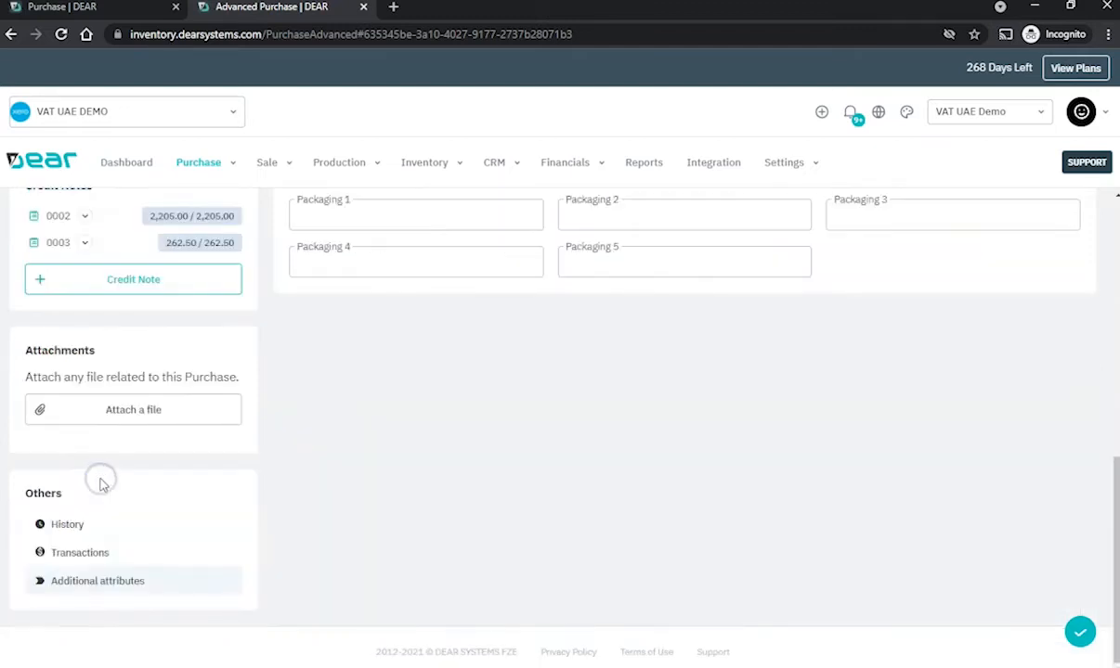
{"action": "scroll", "coordinate": [447, 513], "scroll_direction": "up", "scroll_amount": 1}
{"action": "scroll", "coordinate": [447, 515], "scroll_direction": "up", "scroll_amount": 1}
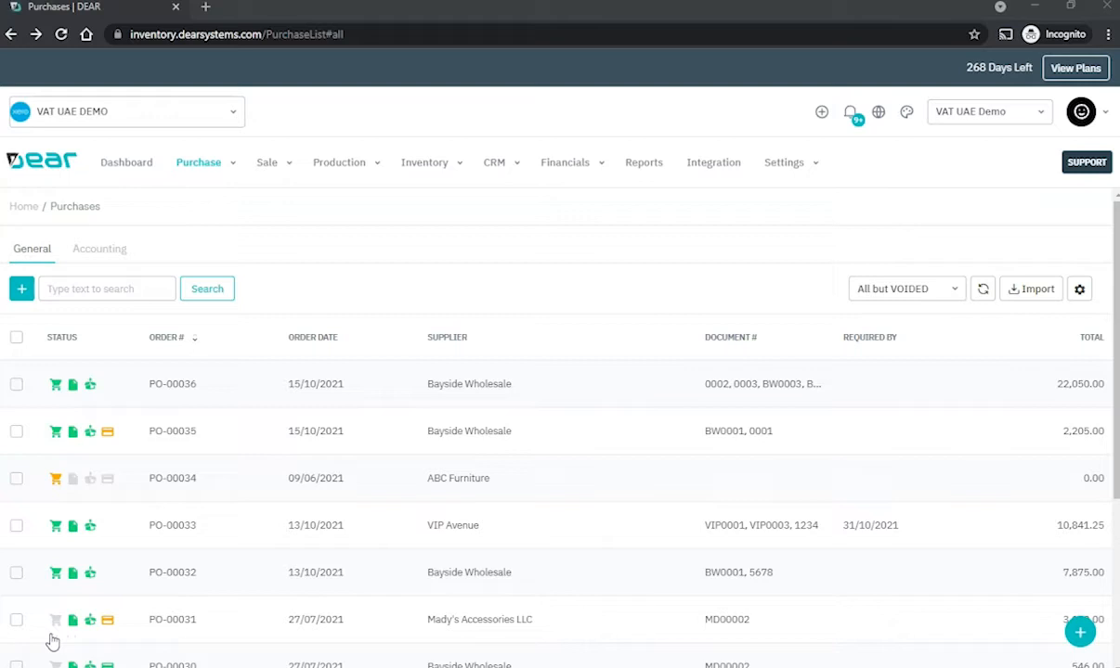
Step: Look through the optional columns available for the purchases list, leaving the displayed columns unchanged
{"action": "left_click", "coordinate": [1079, 291]}
{"action": "left_click_drag", "start_coordinate": [1088, 325], "coordinate": [1086, 418]}
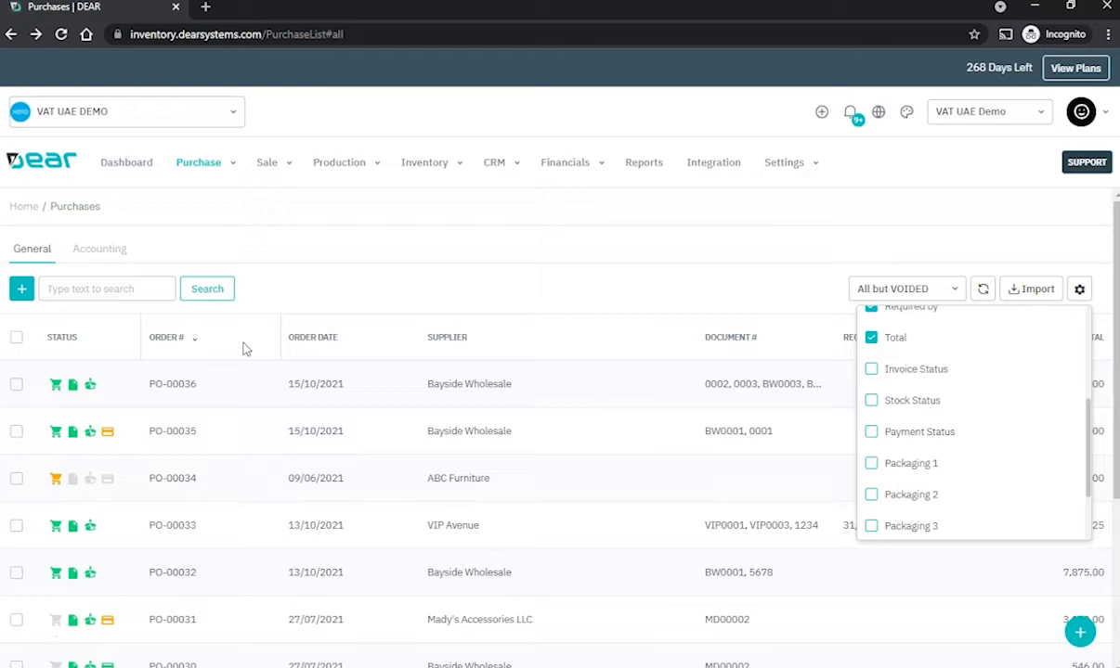
{"action": "left_click", "coordinate": [26, 641]}
Step: Select the two most recent Bayside Wholesale purchases, review the print, e-mail and export options for selected purchases, and clear the selection
{"action": "left_click", "coordinate": [16, 384]}
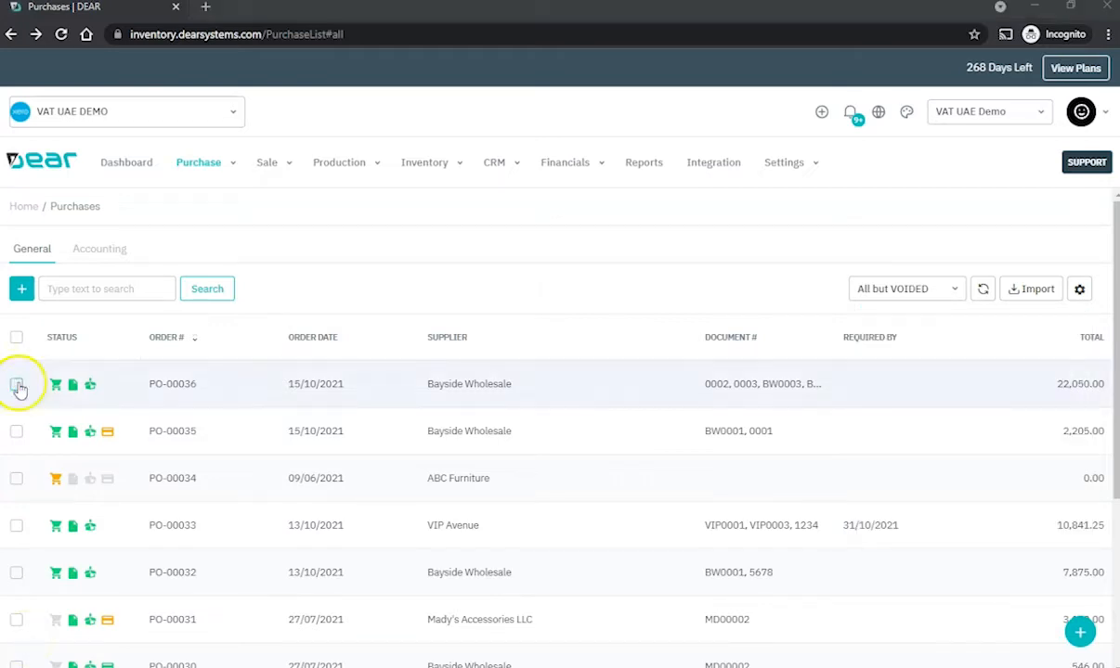
{"action": "left_click", "coordinate": [16, 471]}
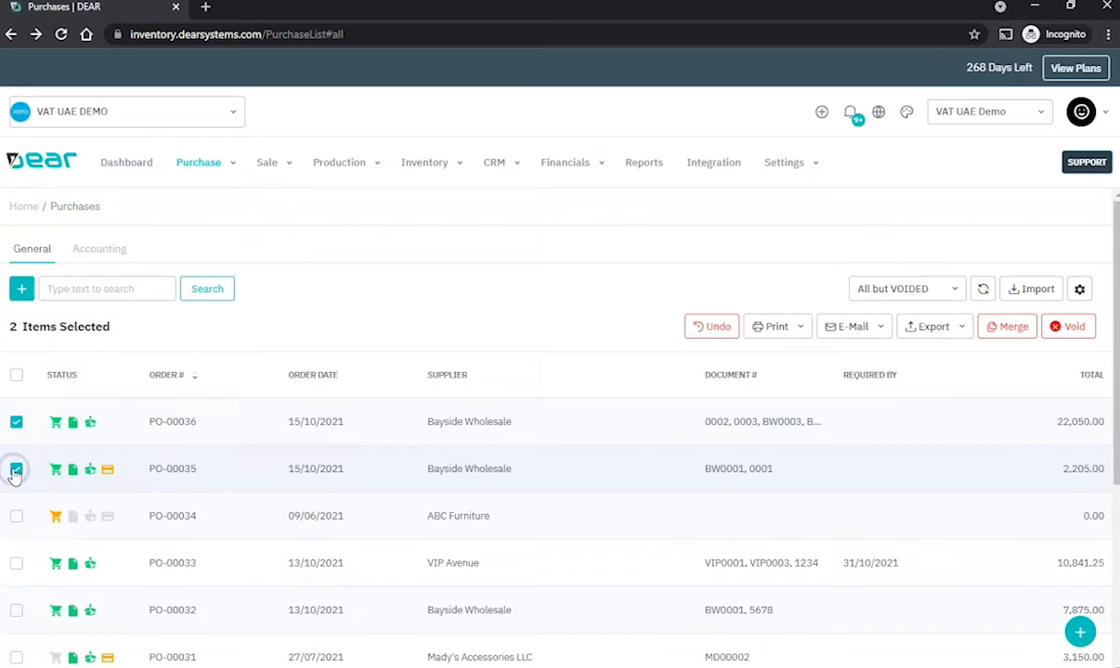
{"action": "left_click", "coordinate": [710, 329]}
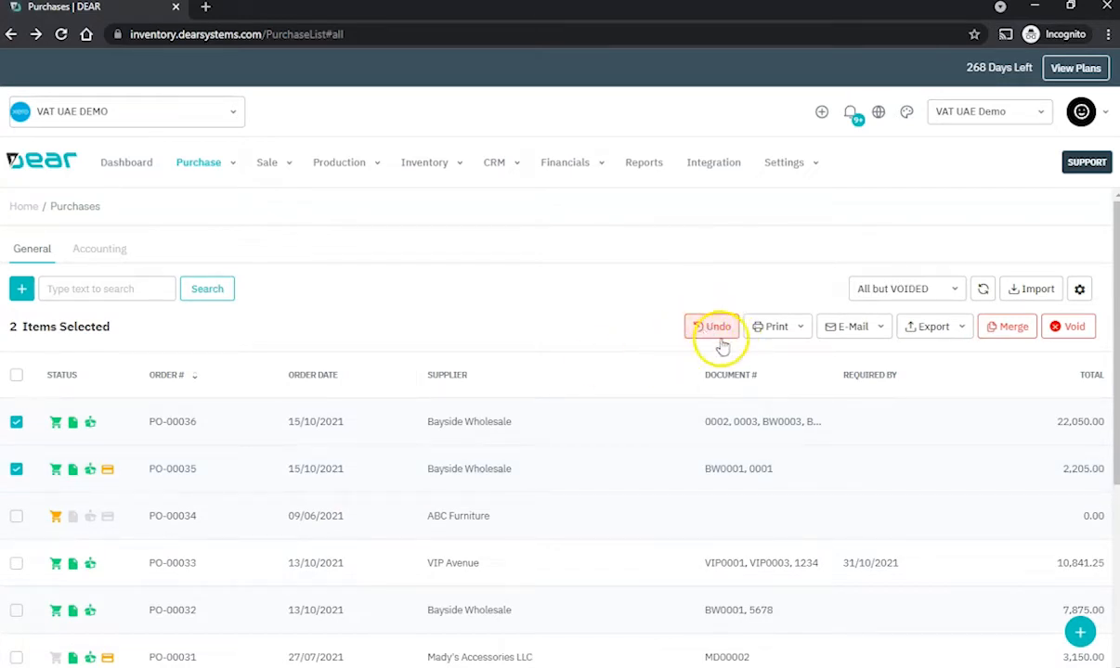
{"action": "left_click", "coordinate": [798, 327]}
{"action": "left_click", "coordinate": [861, 325]}
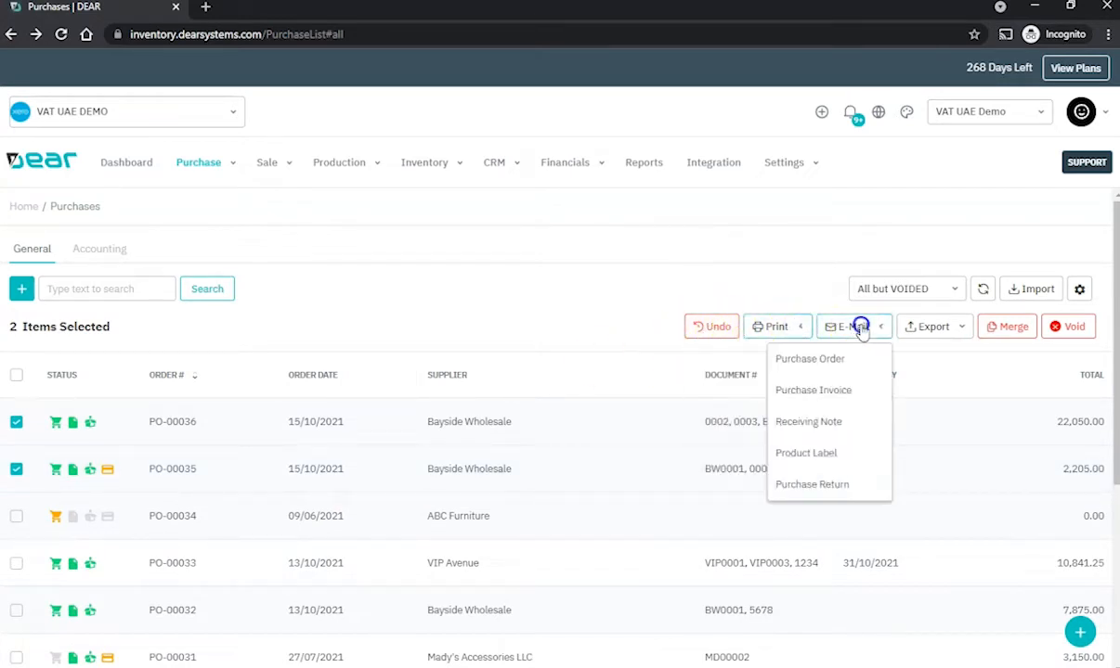
{"action": "left_click", "coordinate": [936, 328]}
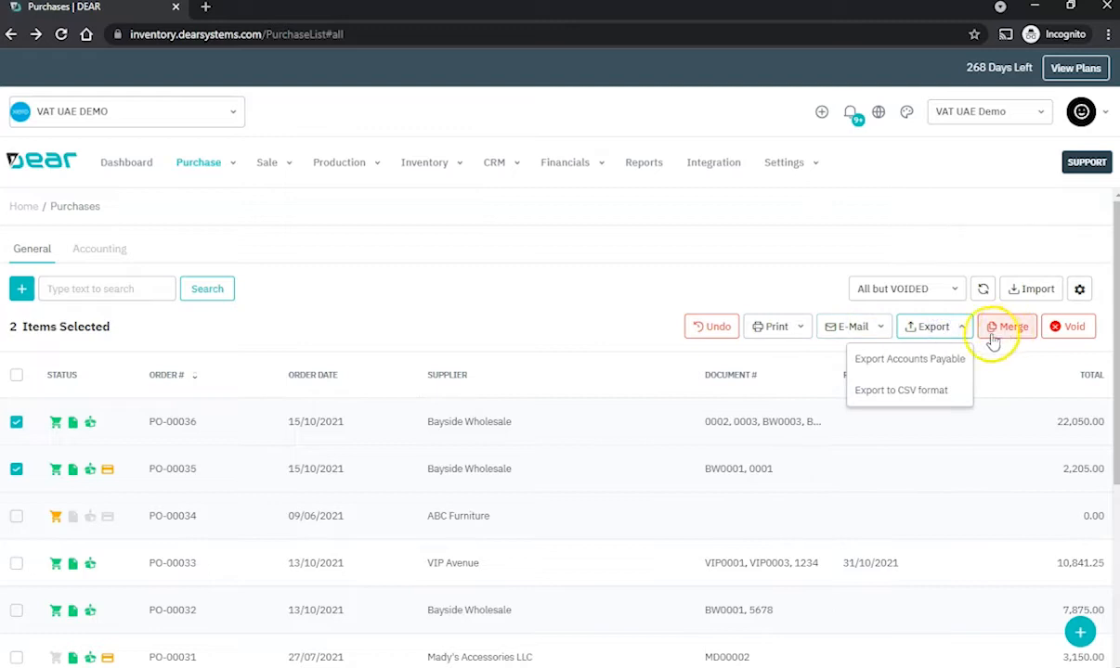
{"action": "left_click", "coordinate": [444, 323]}
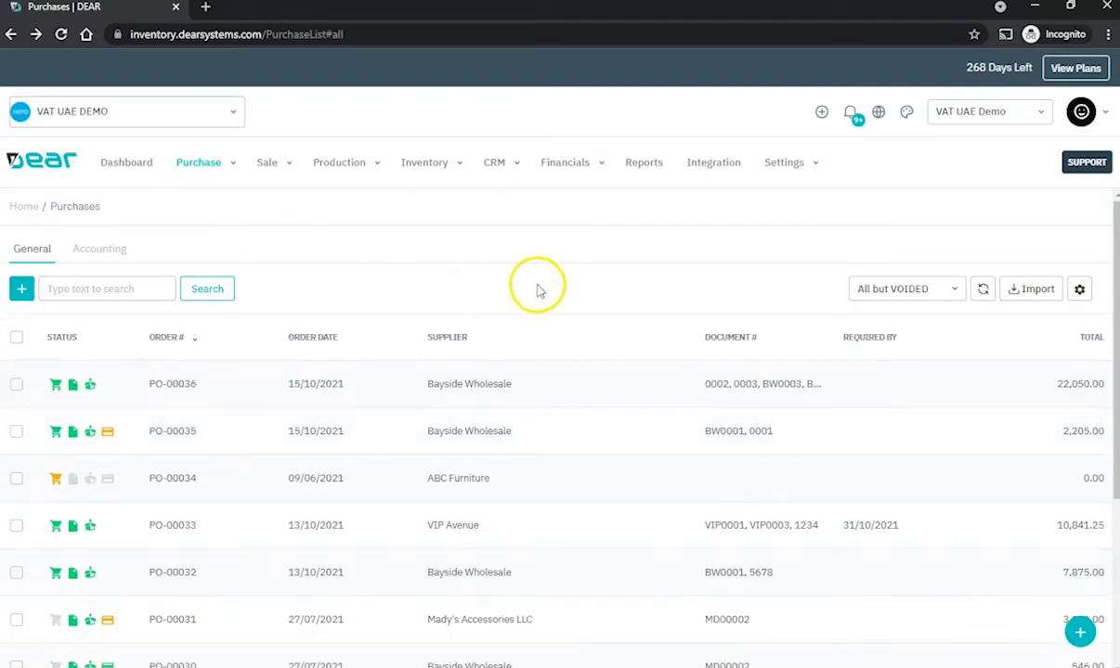
Step: Review the status filter options for the general purchases list, keeping All but VOIDED
{"action": "left_click", "coordinate": [919, 289]}
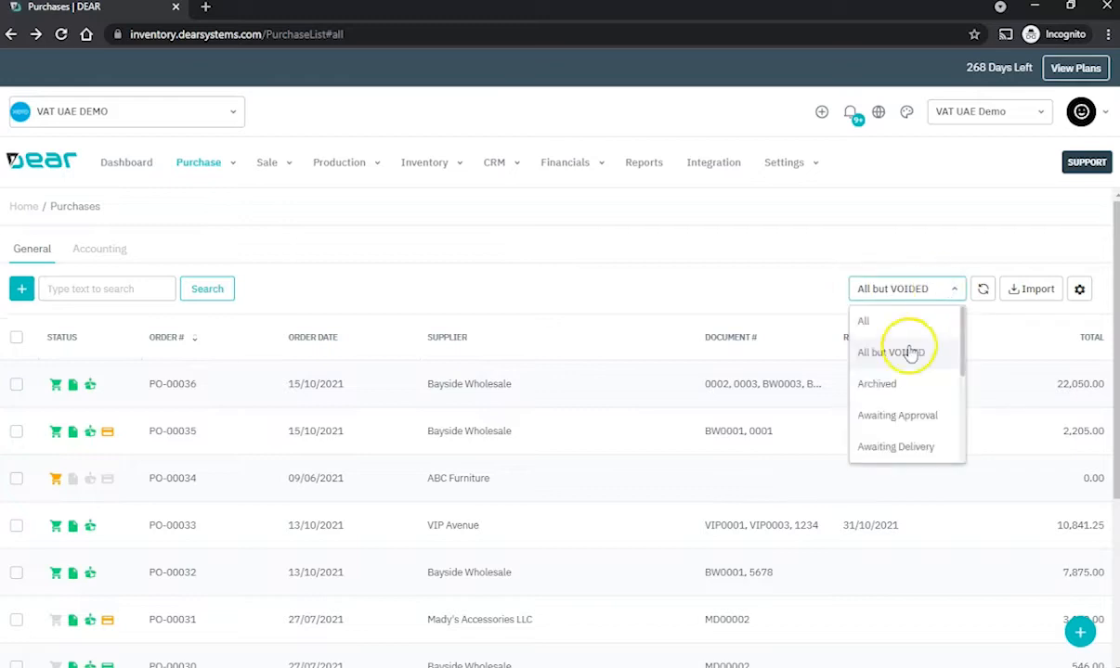
{"action": "scroll", "coordinate": [904, 375], "scroll_direction": "down", "scroll_amount": 2}
{"action": "scroll", "coordinate": [904, 378], "scroll_direction": "up", "scroll_amount": 2}
{"action": "left_click", "coordinate": [581, 277]}
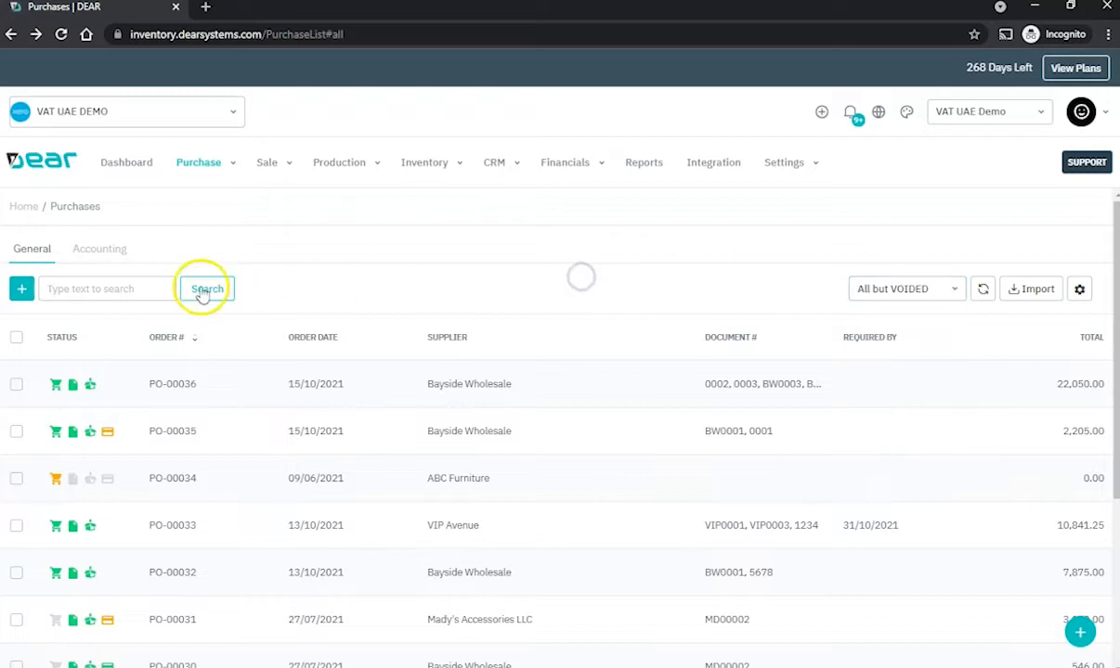
Step: View the purchases list from the accounting side with its document filter options, and return to the general view
{"action": "left_click", "coordinate": [97, 250]}
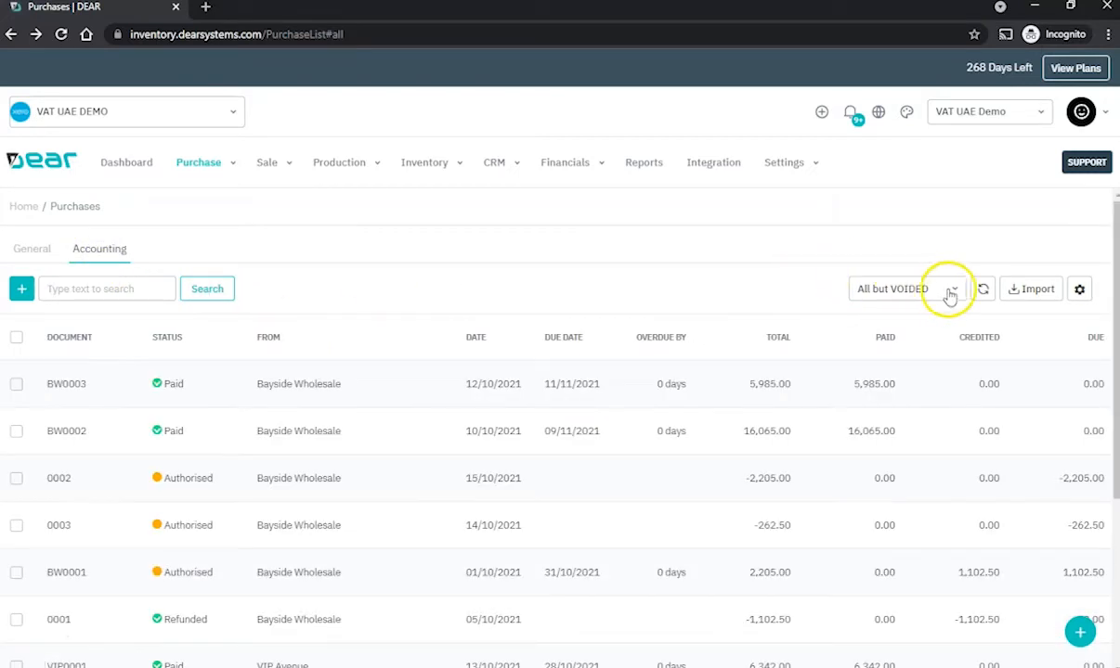
{"action": "left_click", "coordinate": [949, 290]}
{"action": "scroll", "coordinate": [866, 427], "scroll_direction": "down", "scroll_amount": 1}
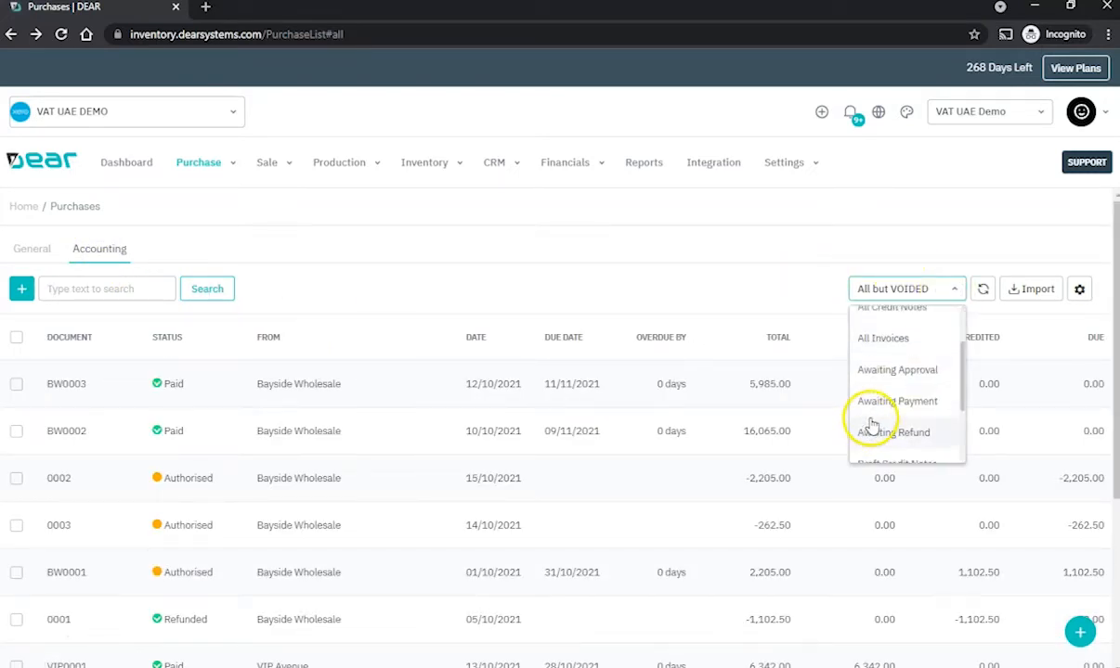
{"action": "scroll", "coordinate": [870, 426], "scroll_direction": "up", "scroll_amount": 1}
{"action": "left_click", "coordinate": [33, 249]}
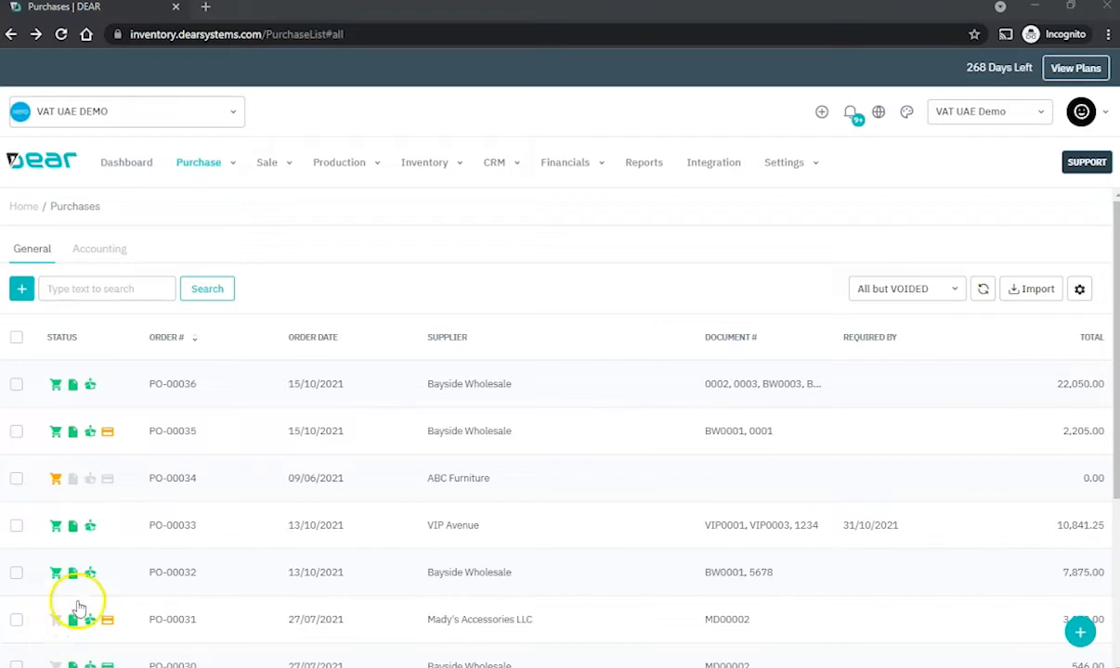
Step: Review the Sale functions, including Sales, Customers / Credits, Recurring Sales, Warranties, RMAs and Return Orders
{"action": "left_click", "coordinate": [290, 165]}
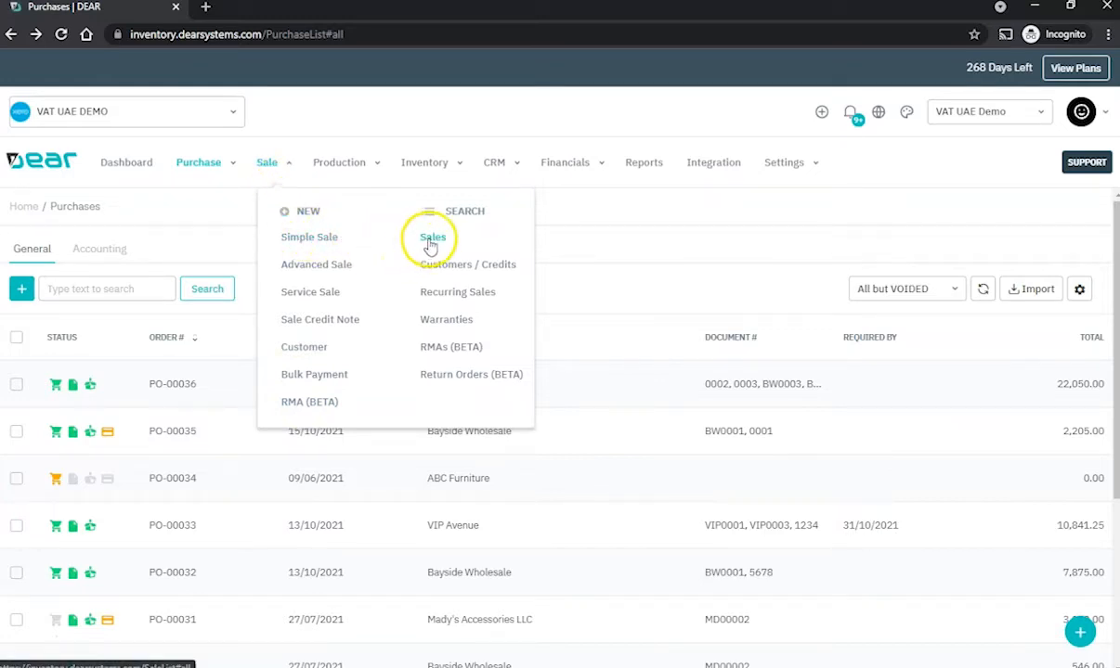
{"action": "left_click", "coordinate": [433, 269]}
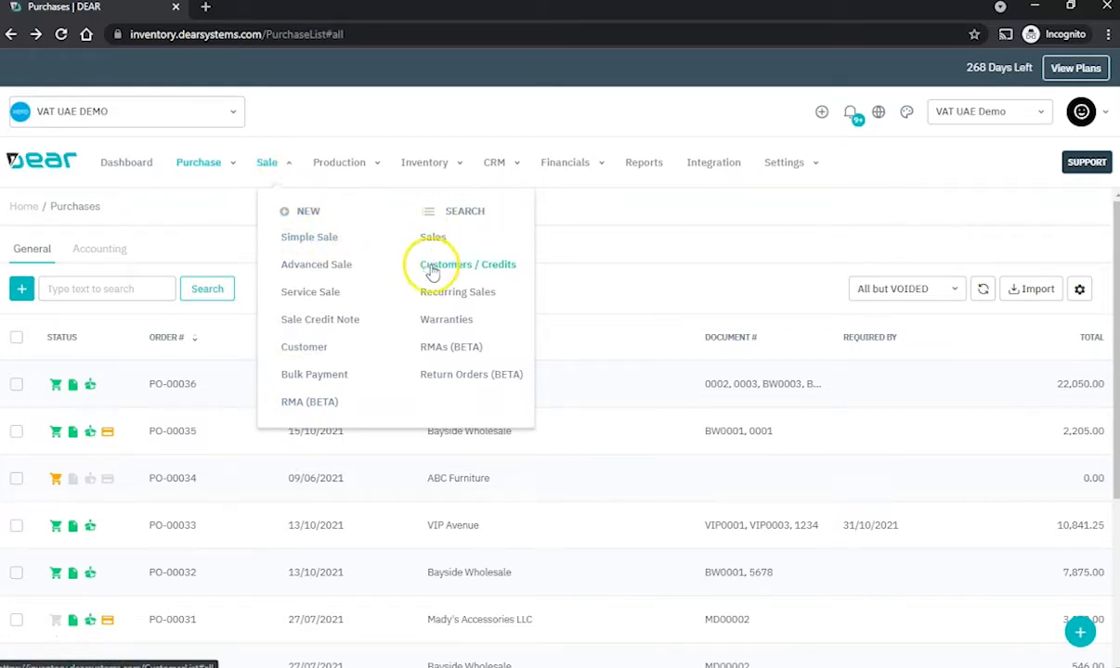
{"action": "left_click", "coordinate": [431, 296]}
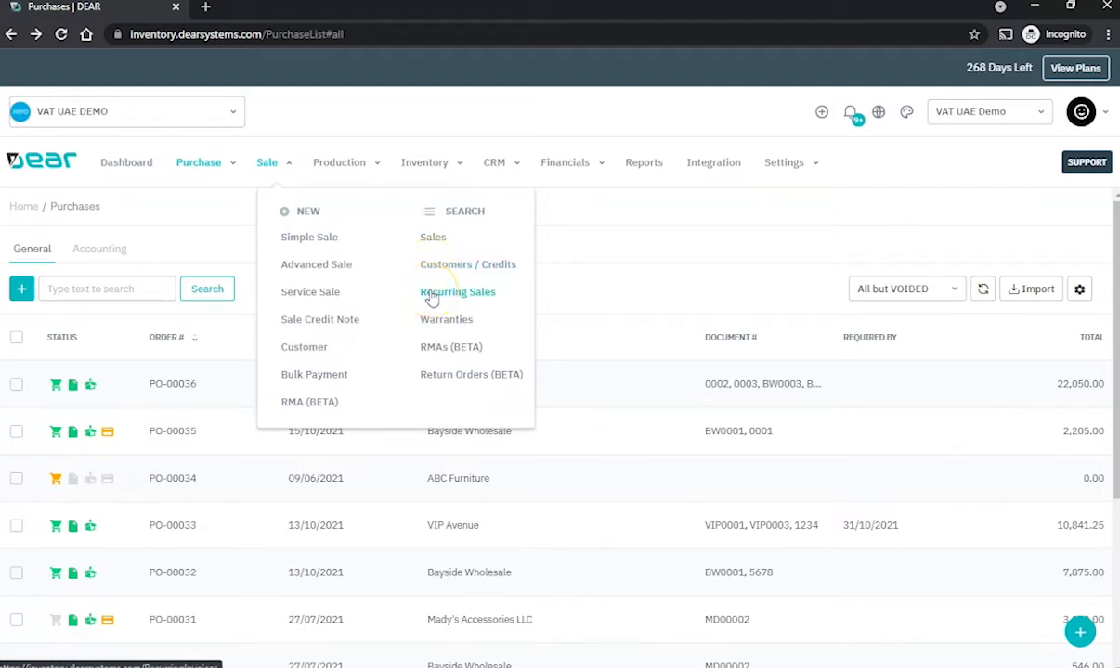
{"action": "left_click", "coordinate": [437, 320]}
{"action": "left_click", "coordinate": [430, 353]}
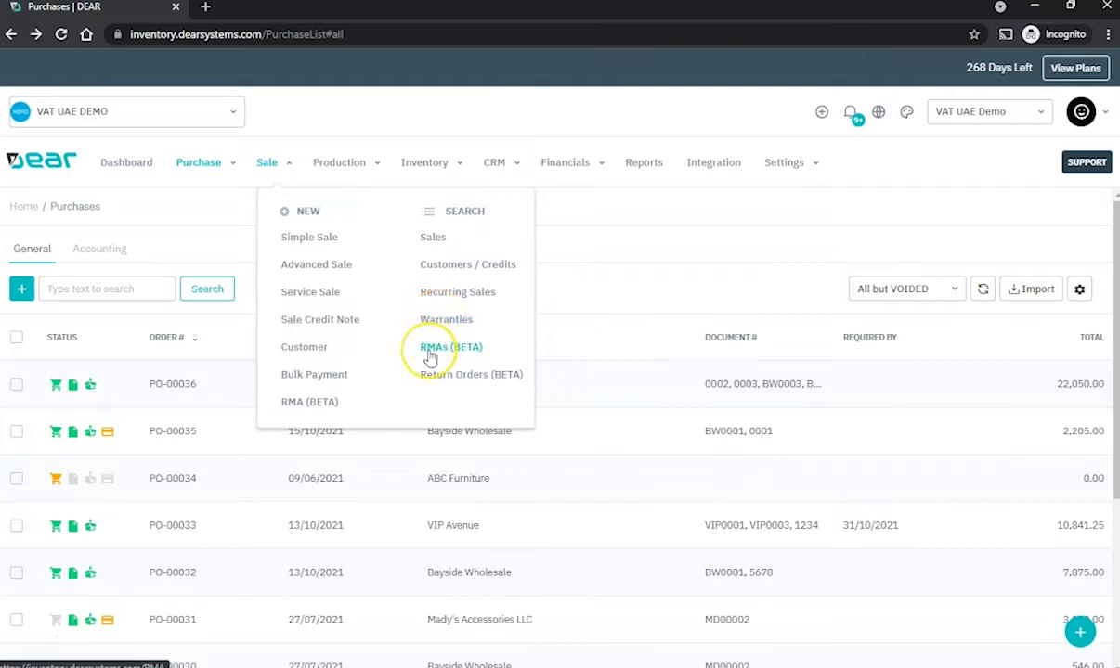
{"action": "left_click", "coordinate": [431, 381]}
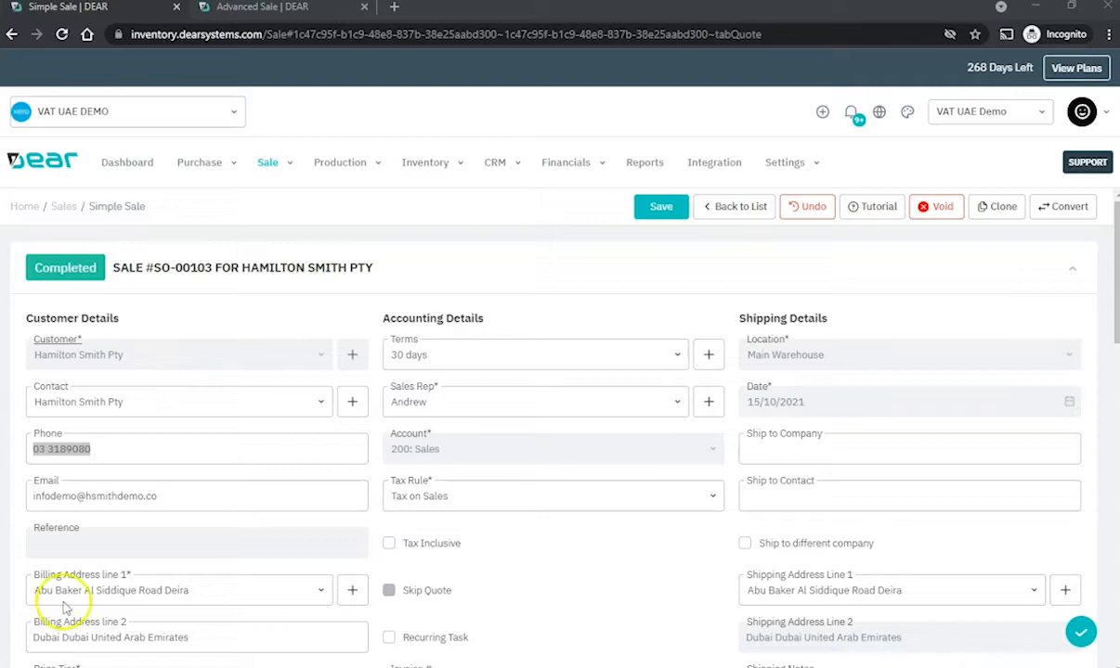
Step: Look over the completed simple sale's customer, accounting and shipping details and its stages from Quote to Logs & Attributes
{"action": "left_click", "coordinate": [94, 455]}
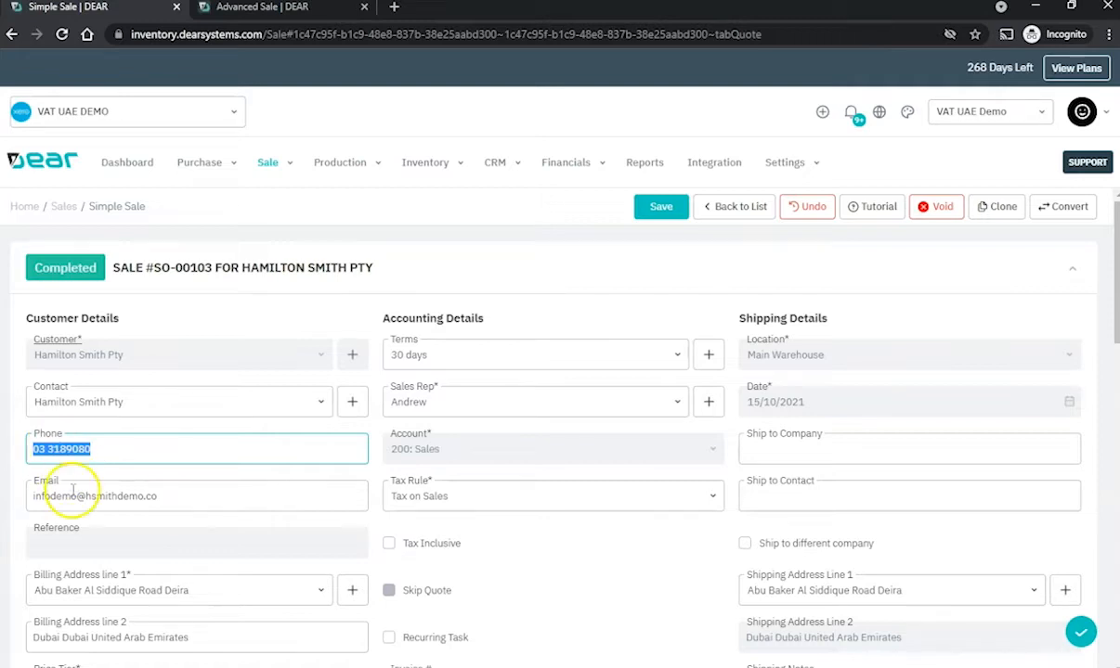
{"action": "left_click", "coordinate": [16, 561]}
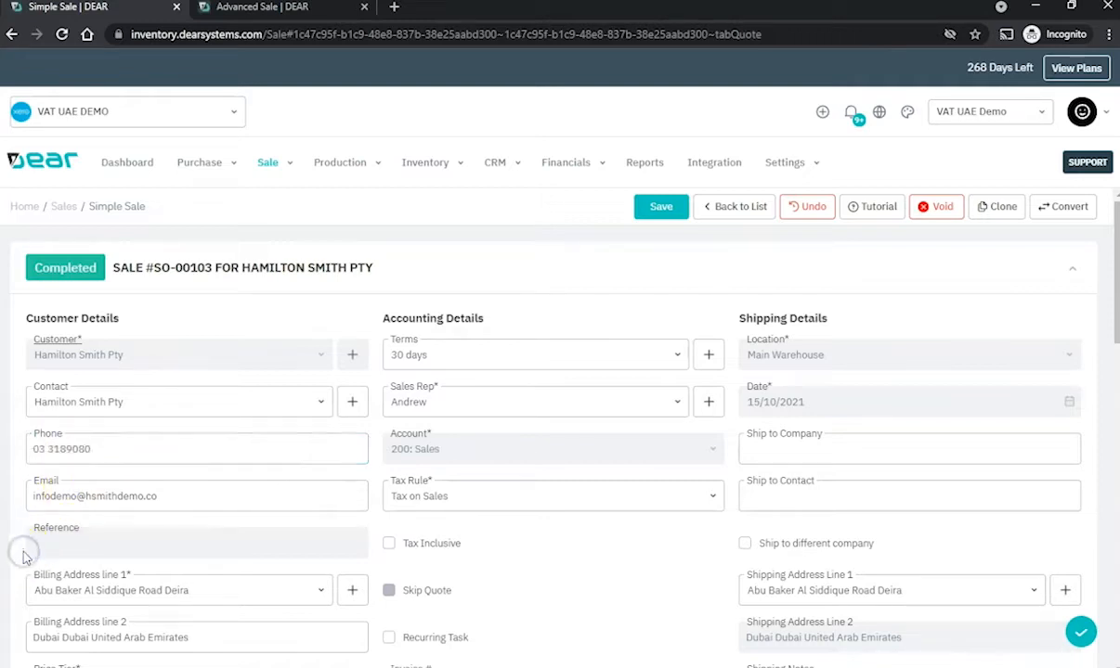
{"action": "scroll", "coordinate": [20, 557], "scroll_direction": "down", "scroll_amount": 4}
{"action": "scroll", "coordinate": [21, 557], "scroll_direction": "down", "scroll_amount": 1}
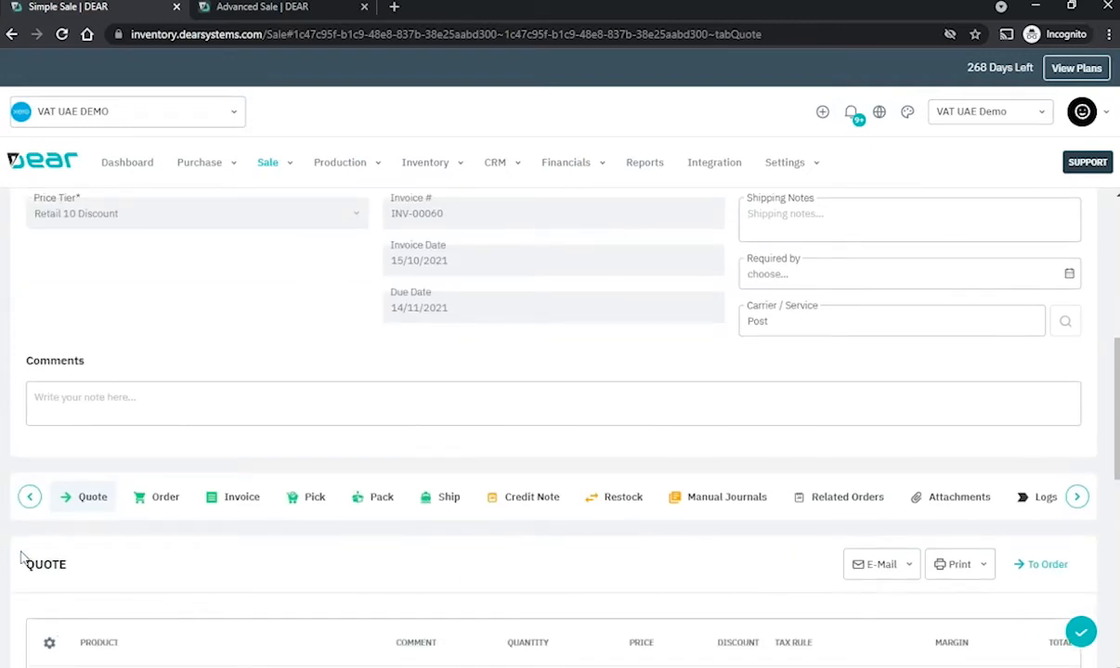
{"action": "left_click", "coordinate": [28, 550]}
{"action": "left_click", "coordinate": [172, 506]}
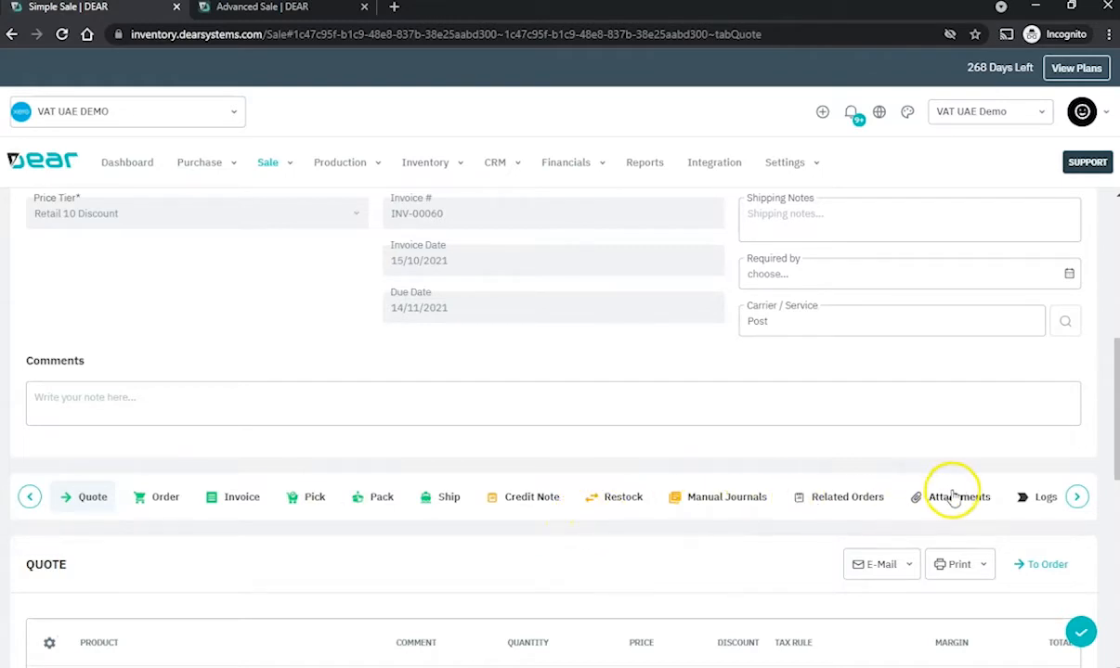
{"action": "left_click", "coordinate": [1076, 497]}
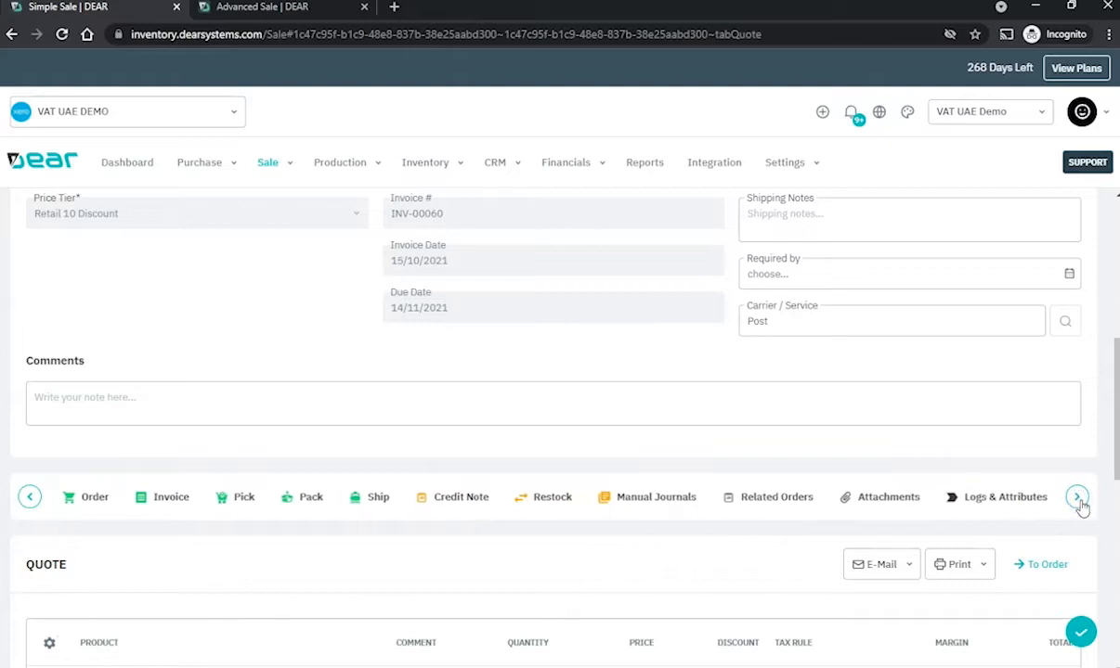
{"action": "left_click", "coordinate": [30, 497]}
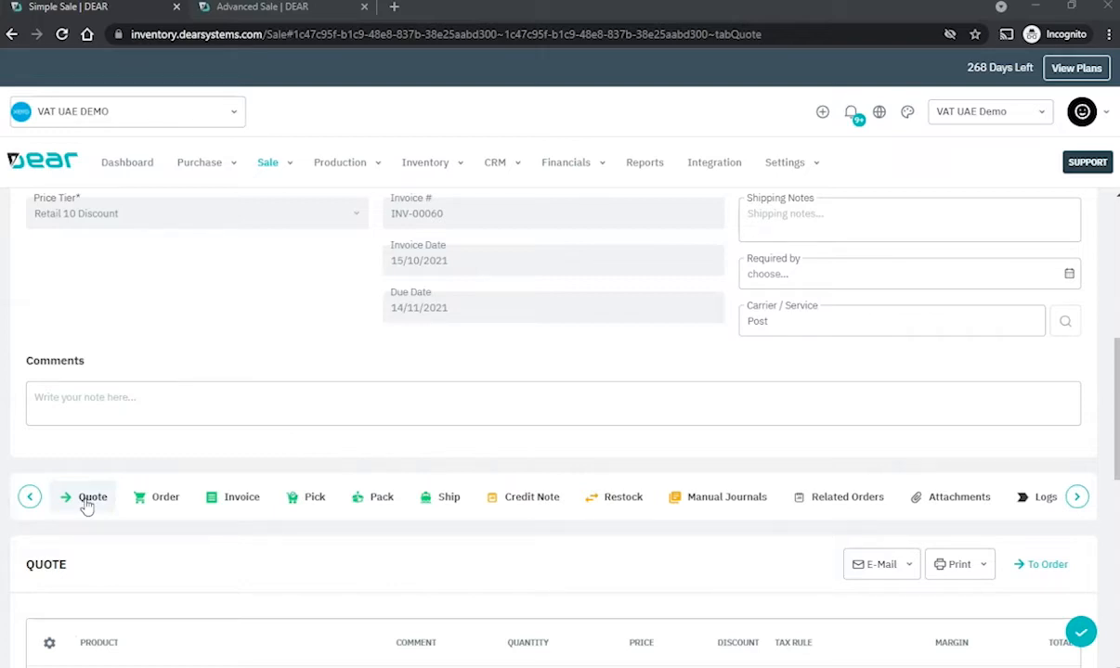
Step: Recheck the simple sale's header details and examine the product line in its quote
{"action": "scroll", "coordinate": [232, 480], "scroll_direction": "up", "scroll_amount": 3}
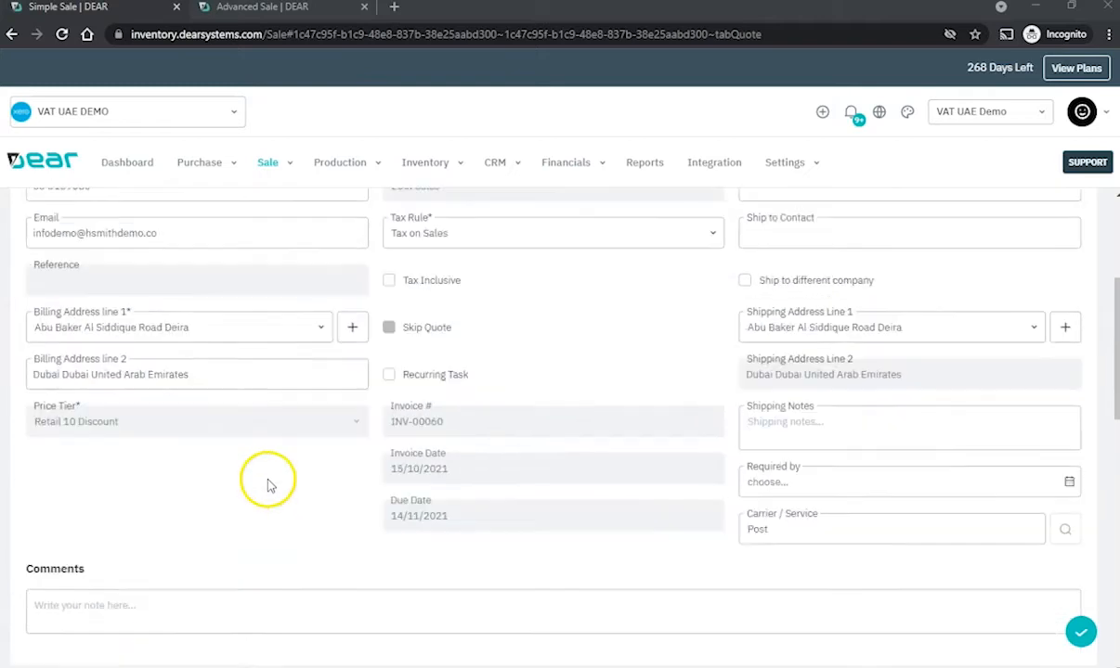
{"action": "scroll", "coordinate": [399, 368], "scroll_direction": "up", "scroll_amount": 3}
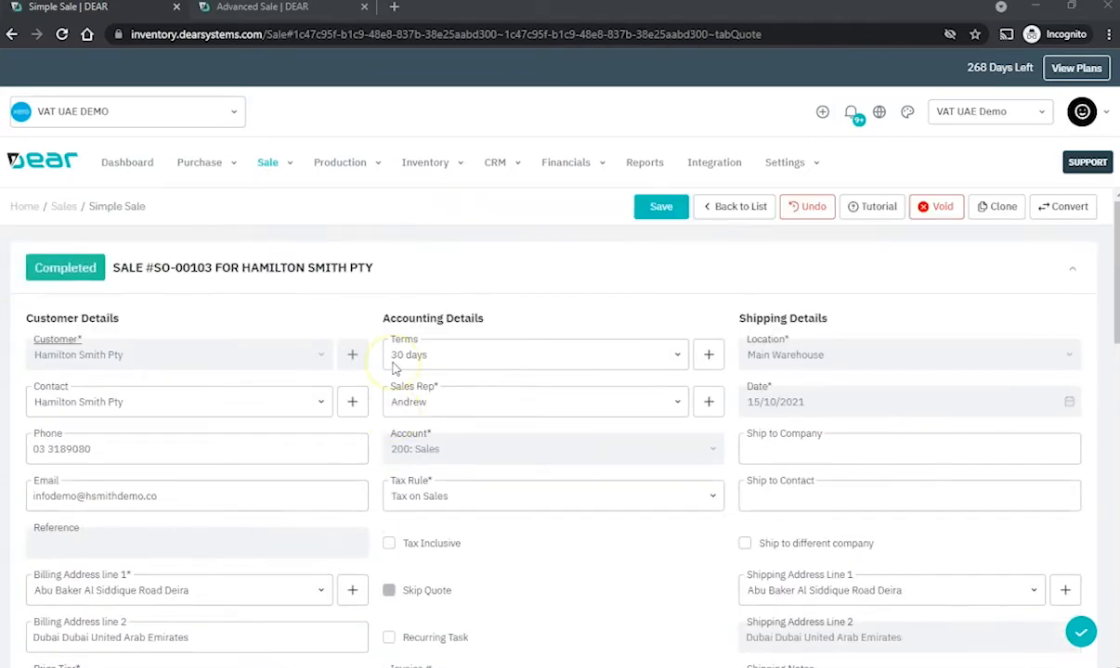
{"action": "scroll", "coordinate": [395, 369], "scroll_direction": "down", "scroll_amount": 10}
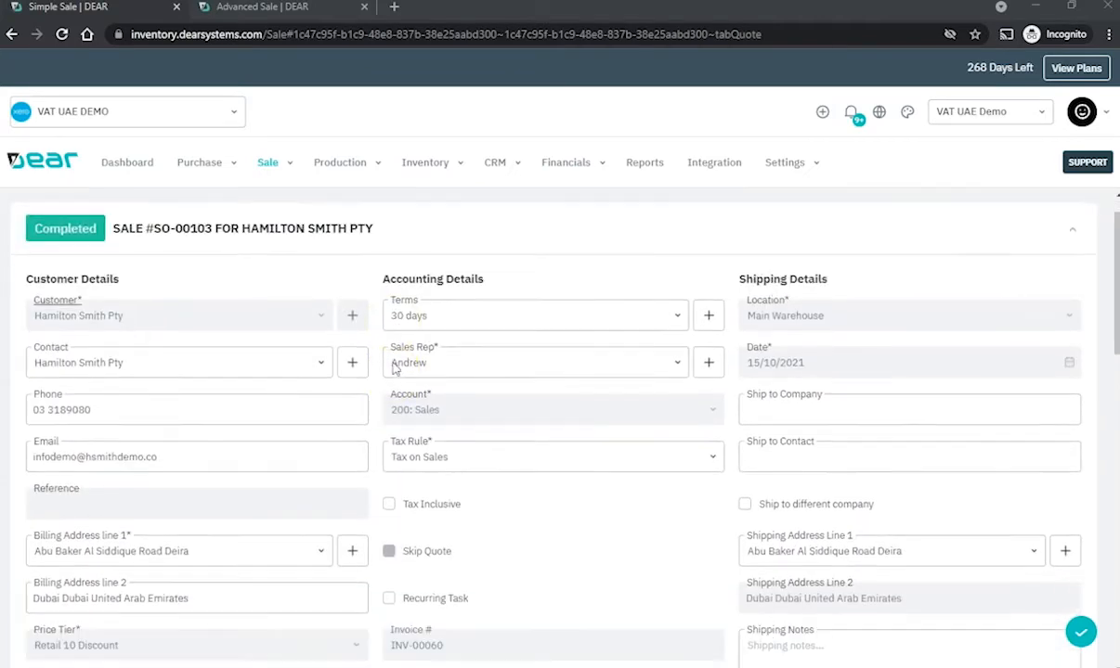
{"action": "scroll", "coordinate": [101, 428], "scroll_direction": "down", "scroll_amount": 1}
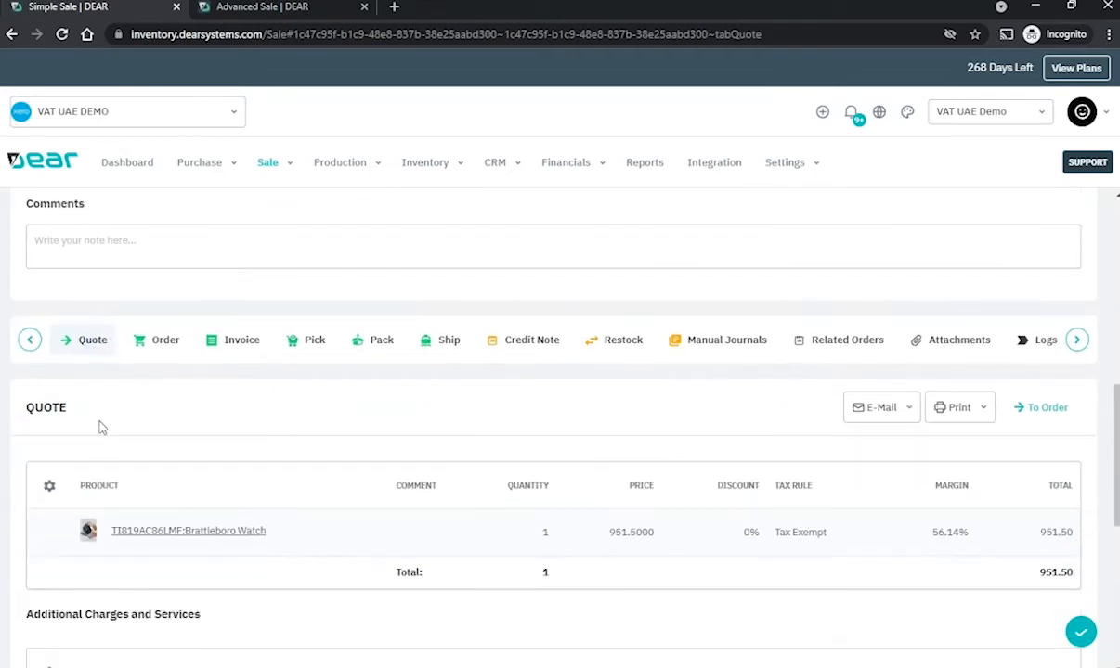
Step: Examine the simple sale's order lines and its invoice, including the invoice dates and additional charges section
{"action": "left_click", "coordinate": [166, 344]}
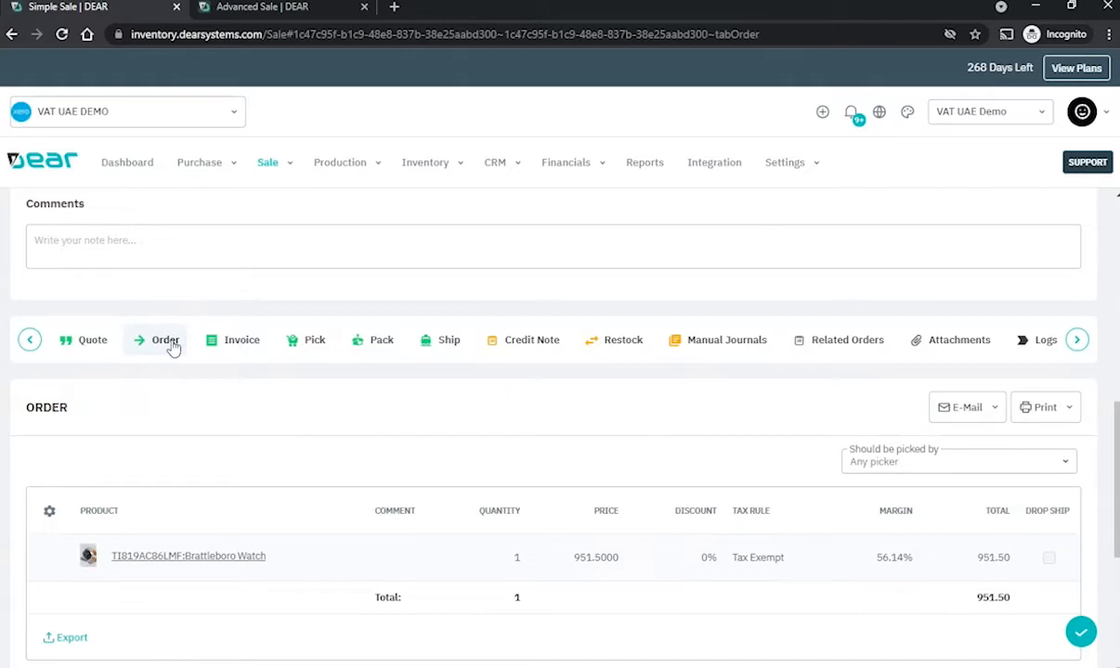
{"action": "left_click", "coordinate": [237, 344]}
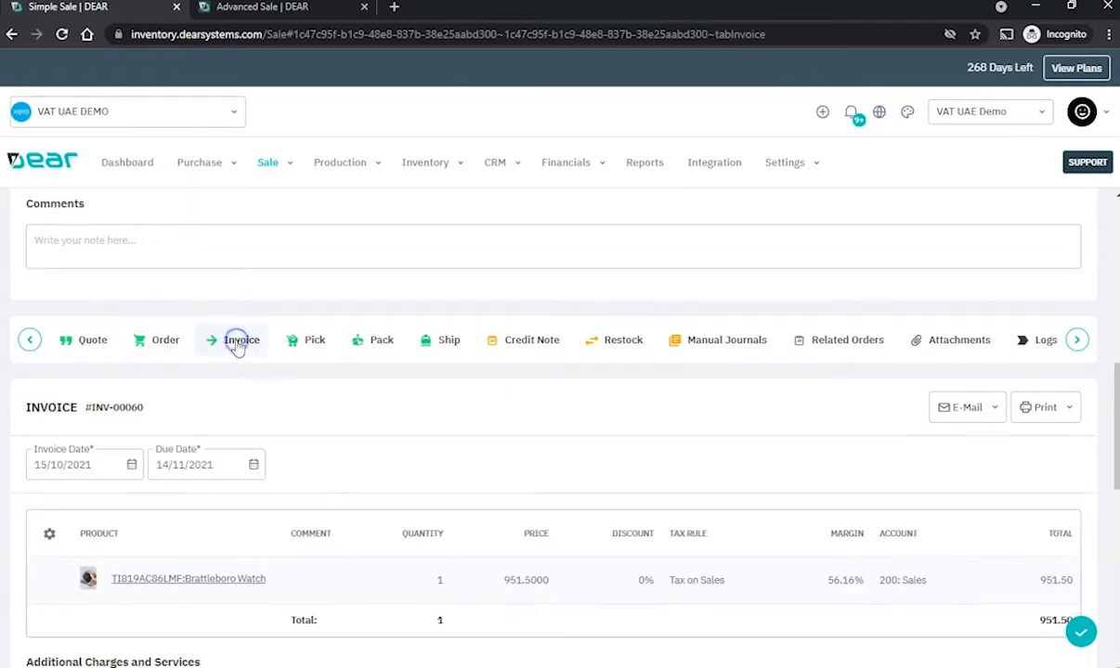
{"action": "scroll", "coordinate": [237, 346], "scroll_direction": "down", "scroll_amount": 1}
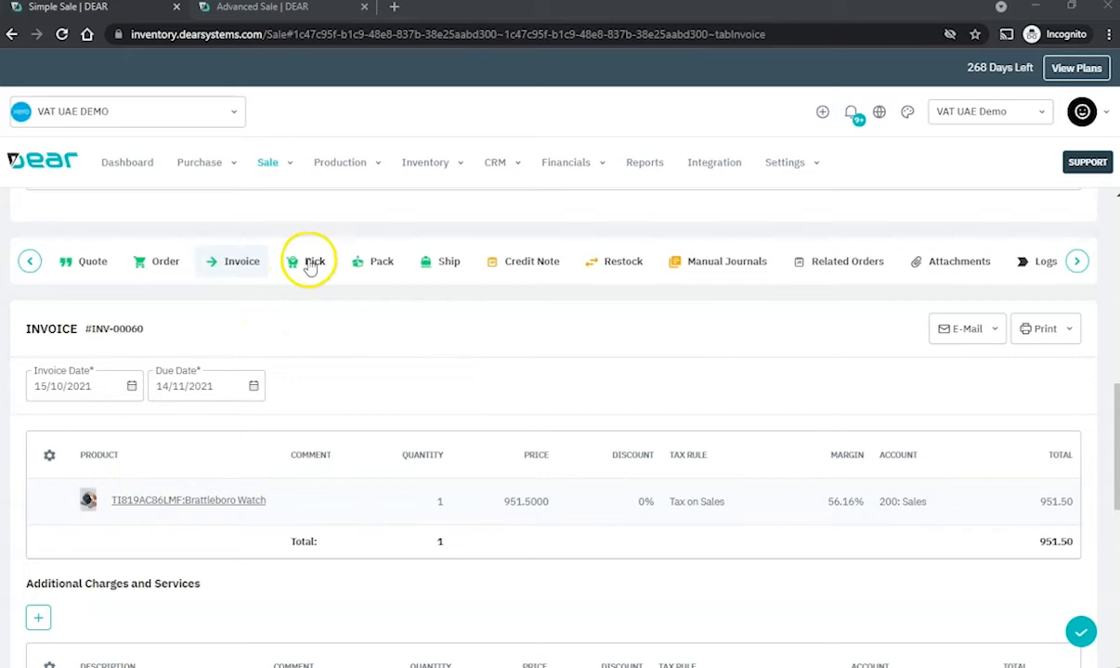
Step: Examine the simple sale's pick, pack and ship stages for the Brattleboro Watch
{"action": "left_click", "coordinate": [311, 266]}
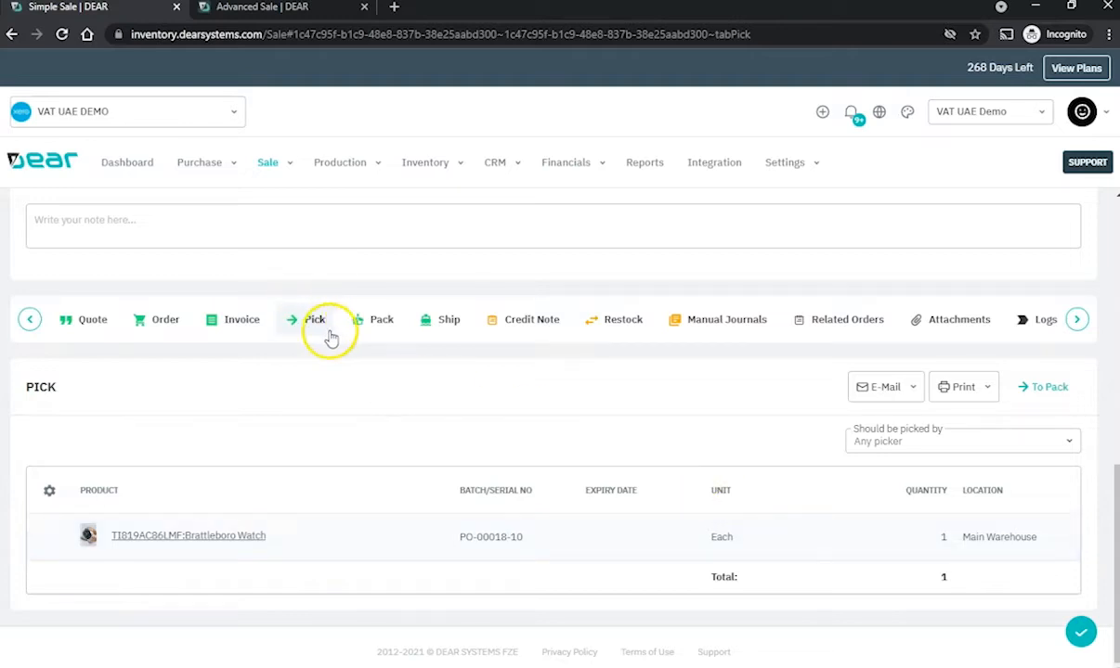
{"action": "left_click", "coordinate": [372, 325]}
{"action": "mouse_move", "coordinate": [132, 543]}
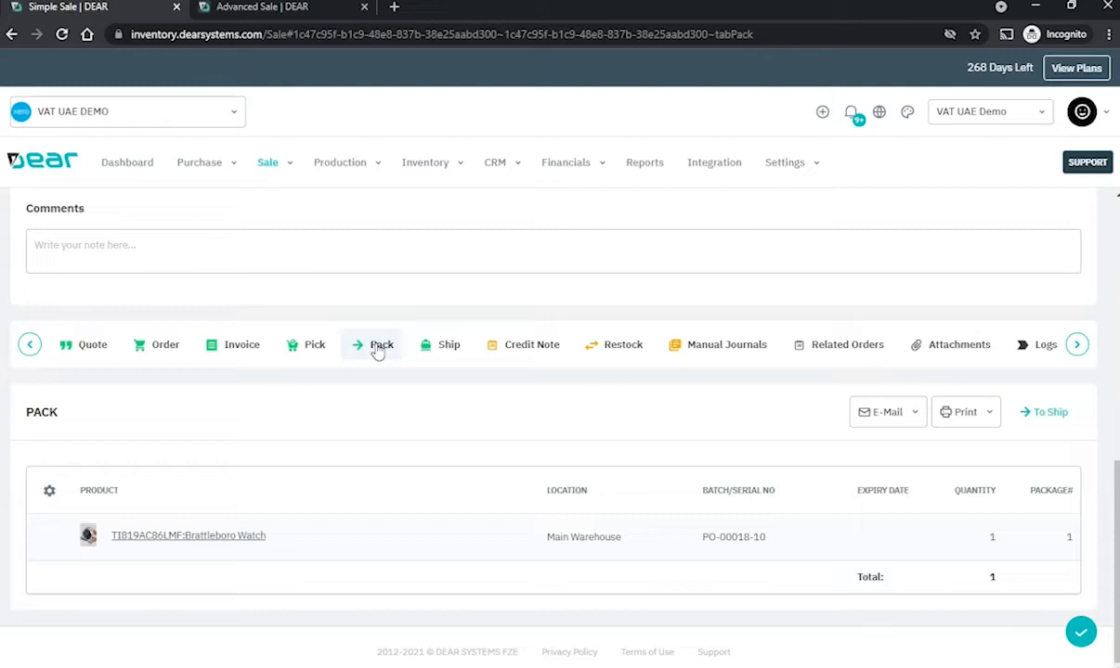
{"action": "left_click", "coordinate": [443, 347]}
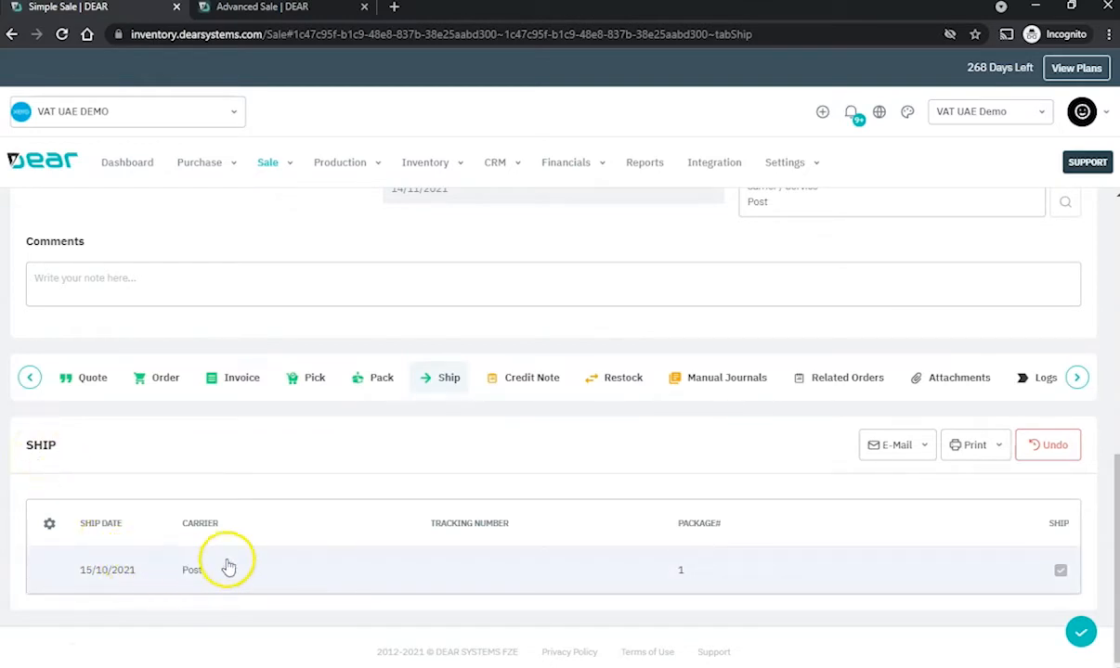
Step: Check the carrier choices and the tracking number field on the simple sale's shipment line
{"action": "left_click", "coordinate": [209, 570]}
{"action": "left_click", "coordinate": [409, 572]}
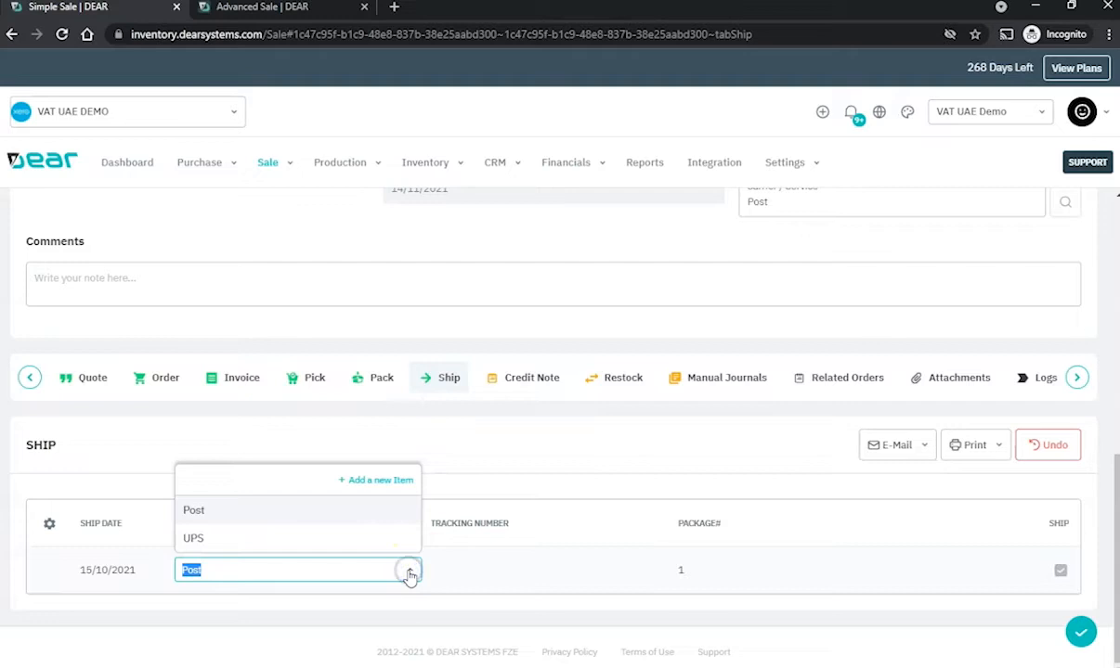
{"action": "left_click", "coordinate": [475, 570]}
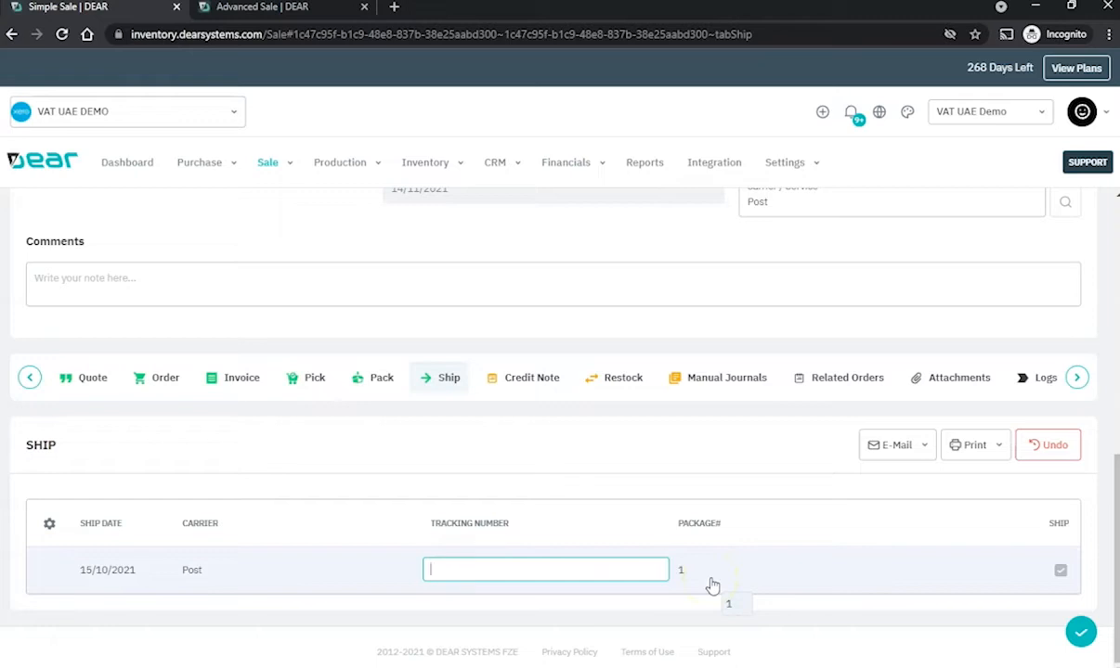
Step: Look through the simple sale's credit note, manual journals, related orders and attachments stages
{"action": "left_click", "coordinate": [532, 382]}
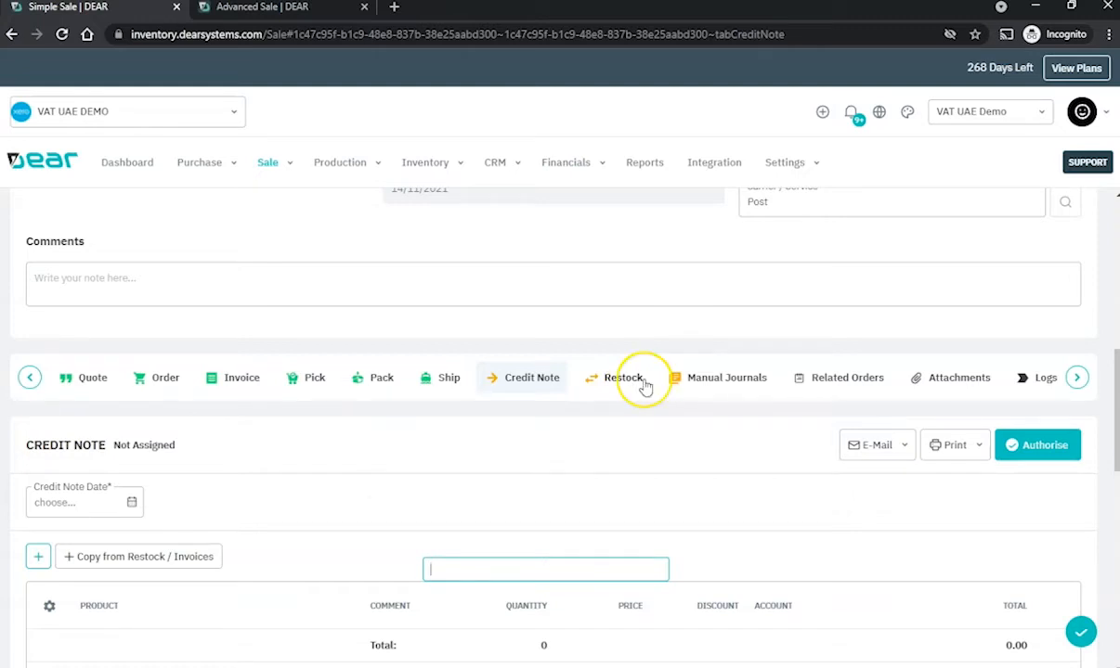
{"action": "left_click", "coordinate": [704, 381]}
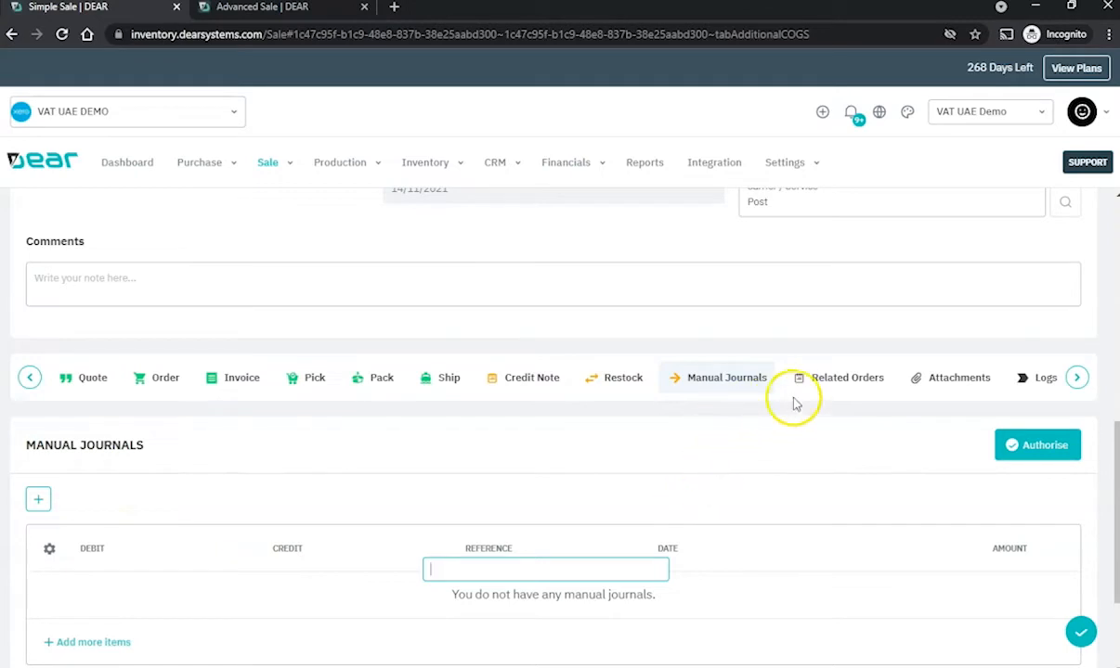
{"action": "left_click", "coordinate": [828, 381]}
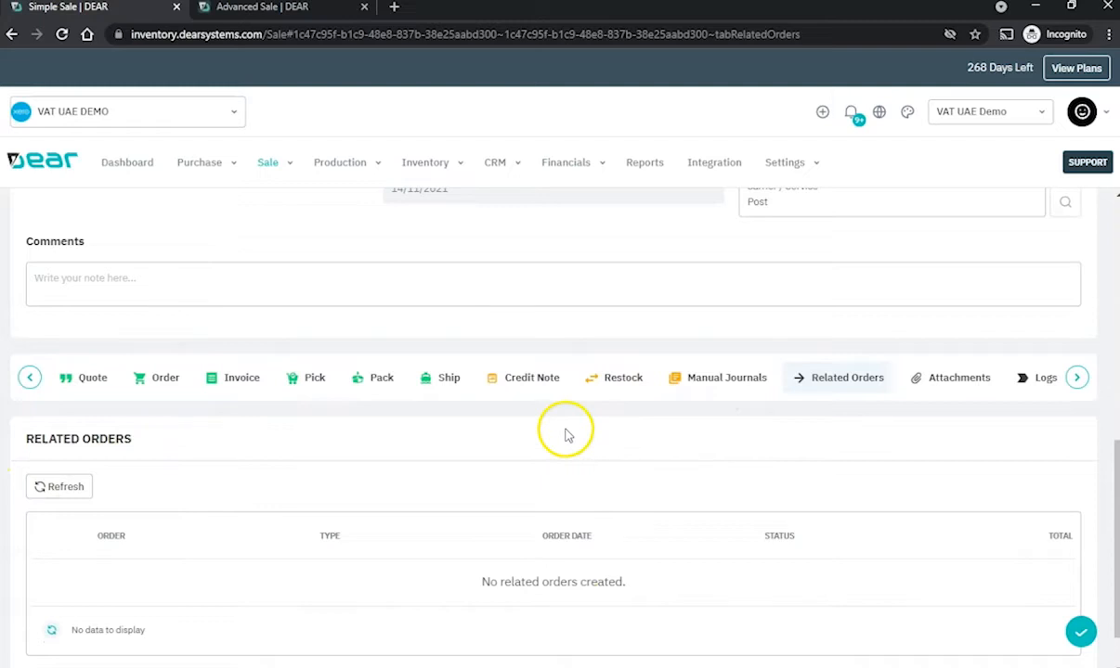
{"action": "left_click", "coordinate": [924, 377]}
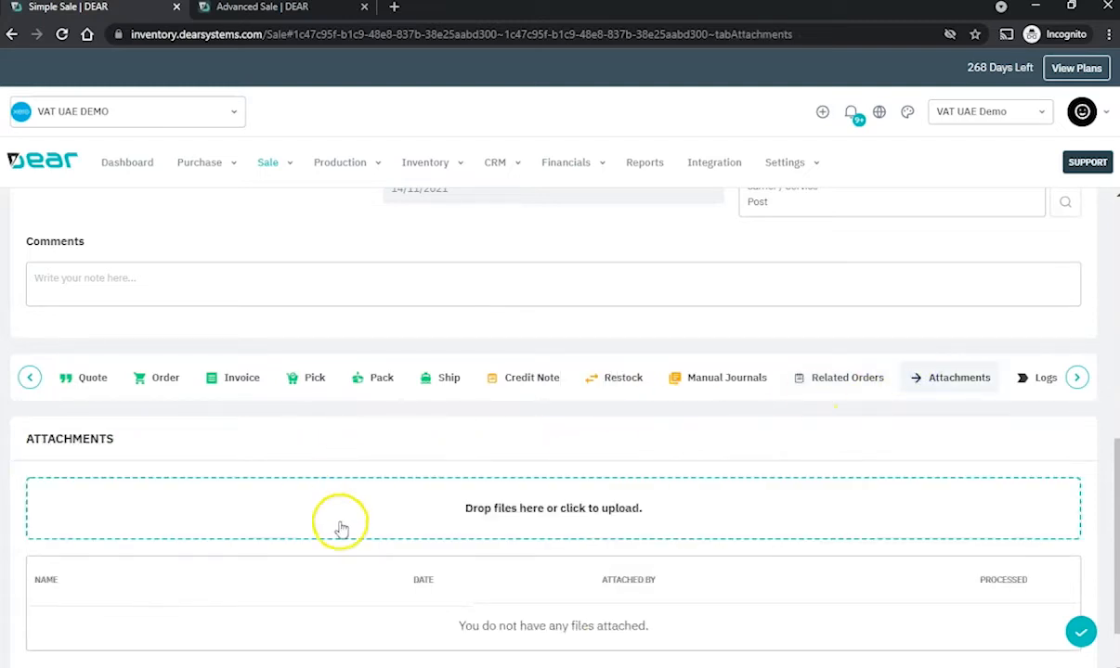
{"action": "scroll", "coordinate": [339, 527], "scroll_direction": "down", "scroll_amount": 2}
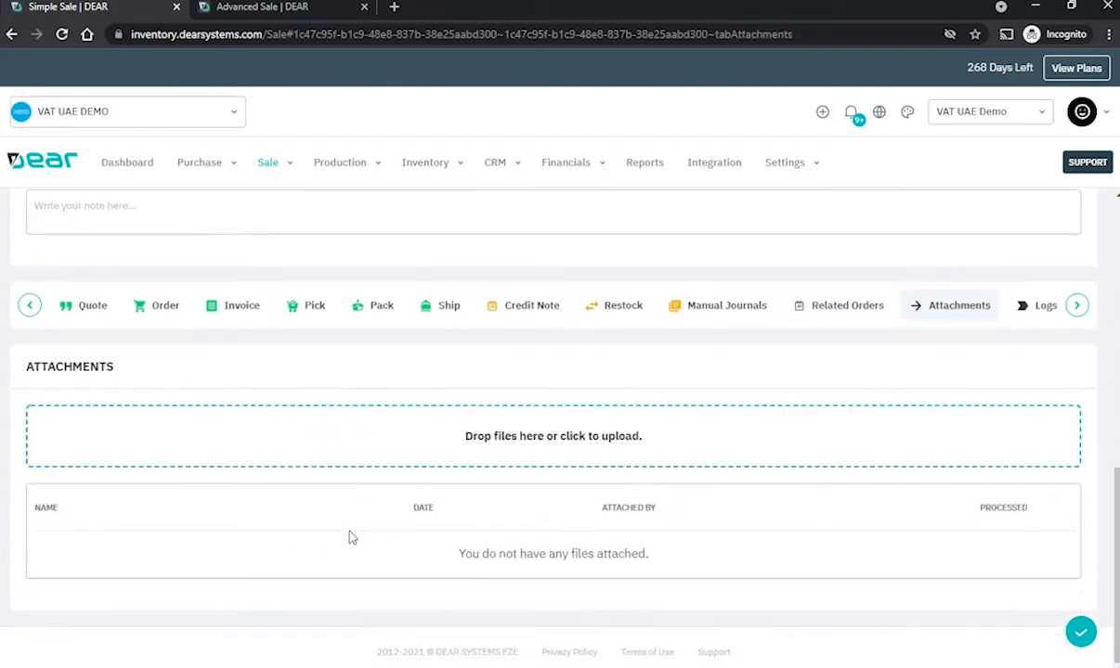
Step: Examine the simple sale's additional attributes and read through its activity log
{"action": "left_click", "coordinate": [1077, 306]}
{"action": "left_click", "coordinate": [1006, 306]}
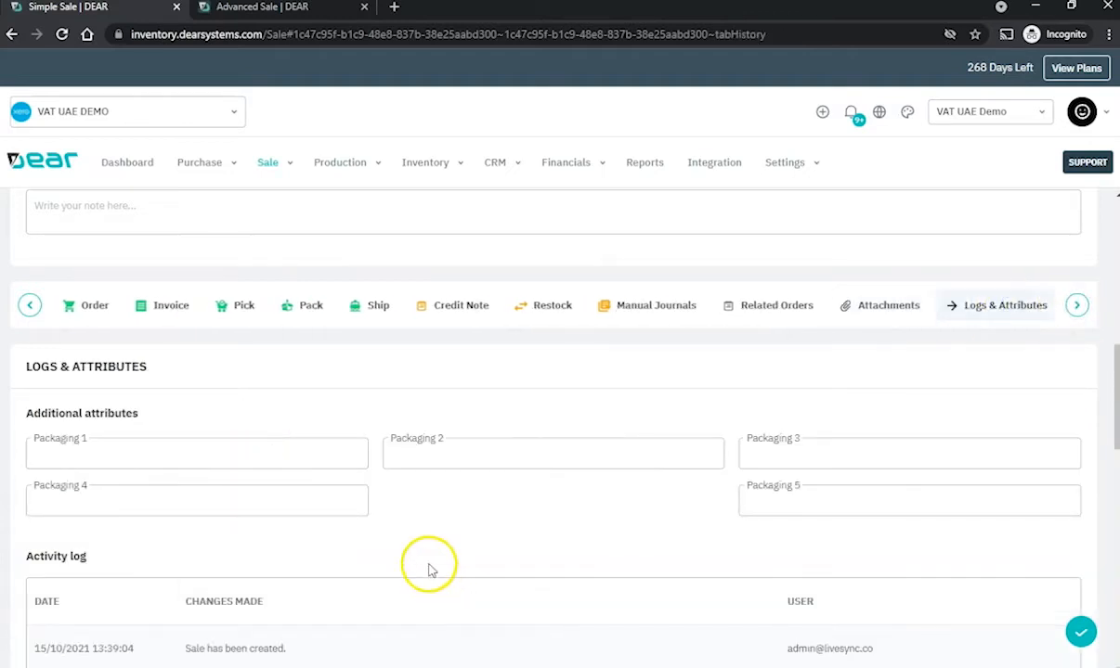
{"action": "scroll", "coordinate": [429, 570], "scroll_direction": "down", "scroll_amount": 2}
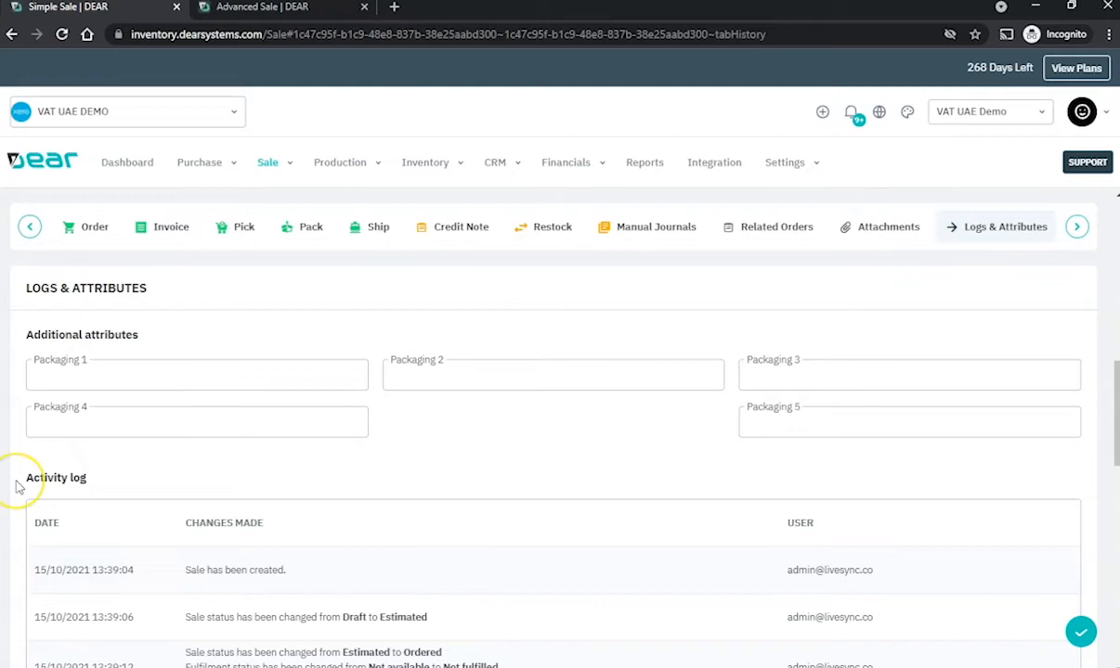
{"action": "scroll", "coordinate": [220, 570], "scroll_direction": "down", "scroll_amount": 2}
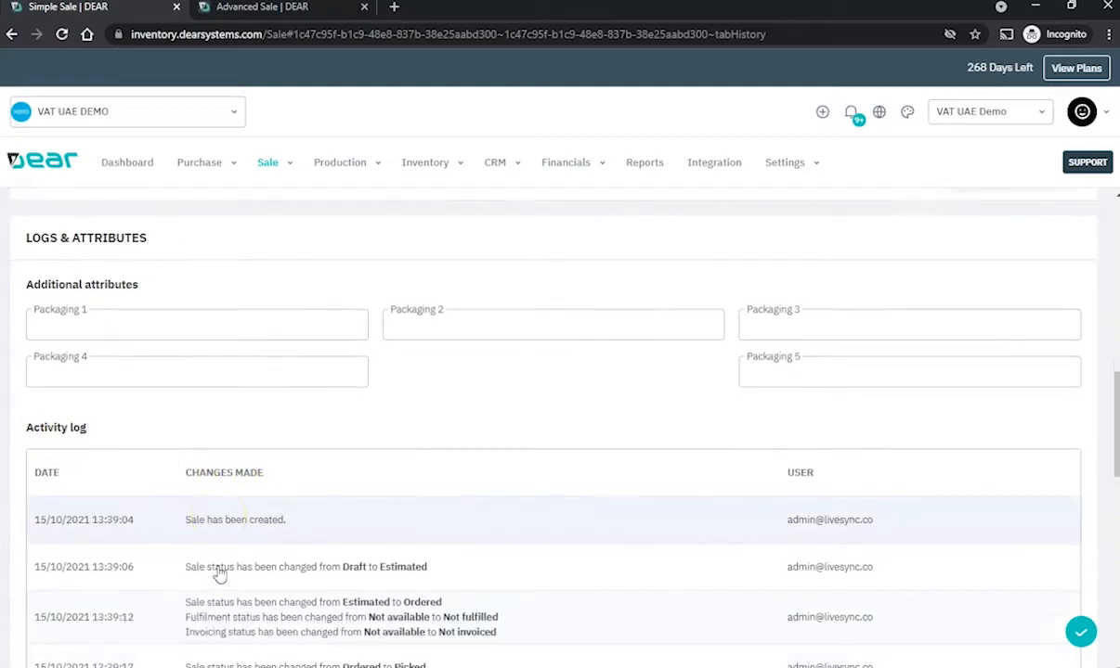
{"action": "scroll", "coordinate": [220, 574], "scroll_direction": "down", "scroll_amount": 8}
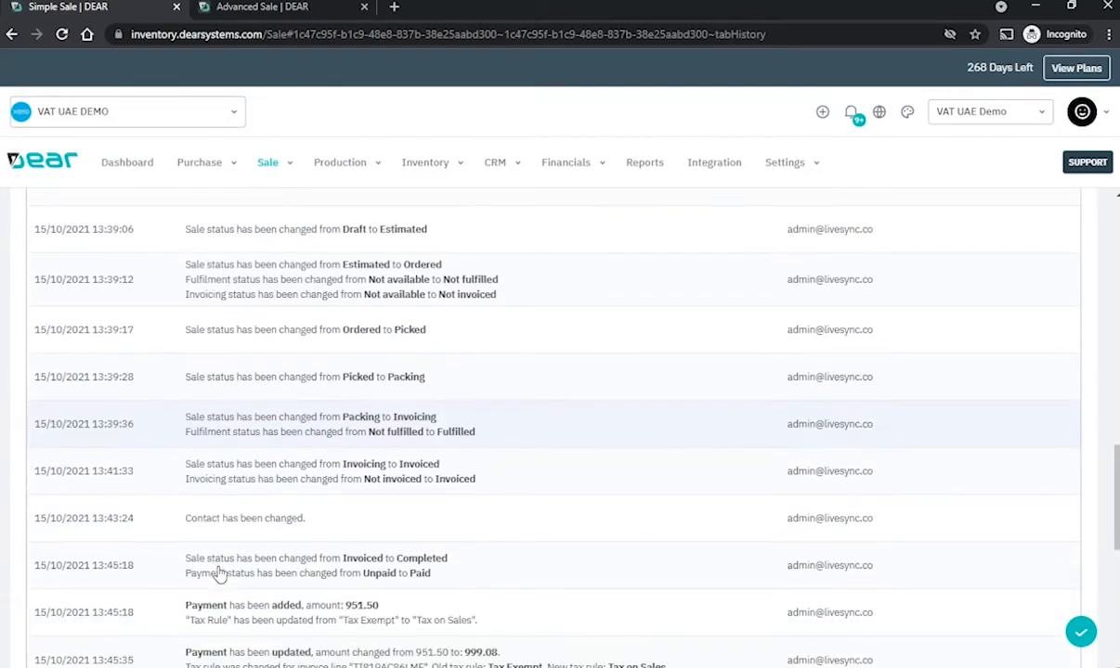
{"action": "scroll", "coordinate": [220, 575], "scroll_direction": "down", "scroll_amount": 2}
Step: Switch to the advanced sale and look over its header details, invoices, payments, fulfilments, credit note and attachments sections
{"action": "left_click", "coordinate": [268, 9]}
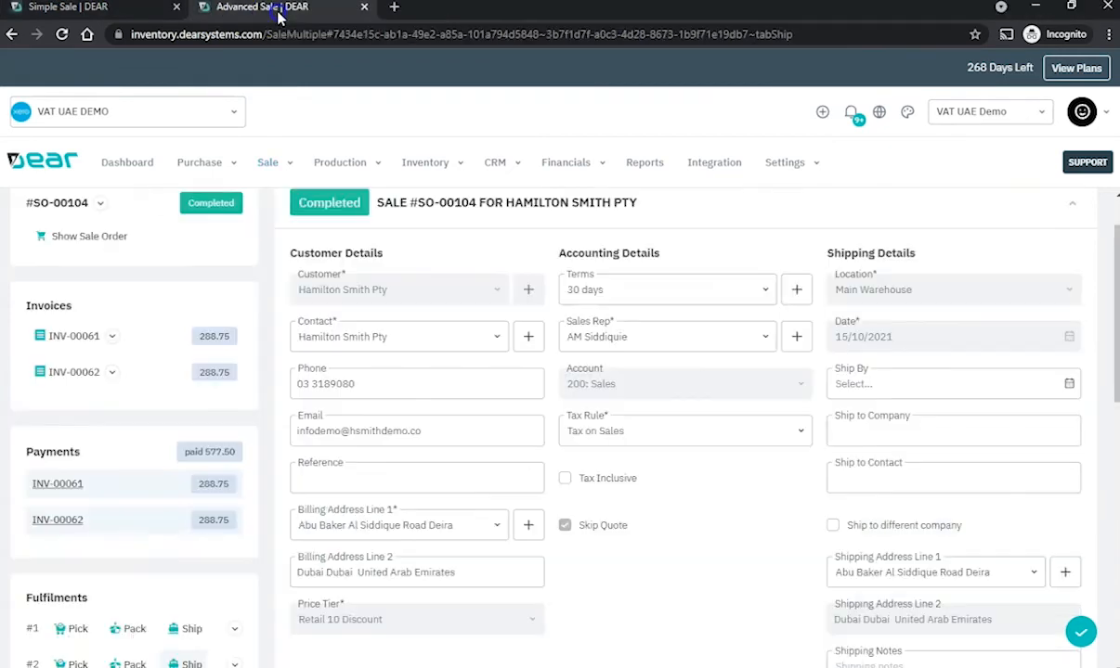
{"action": "left_click", "coordinate": [88, 307]}
{"action": "scroll", "coordinate": [88, 327], "scroll_direction": "down", "scroll_amount": 3}
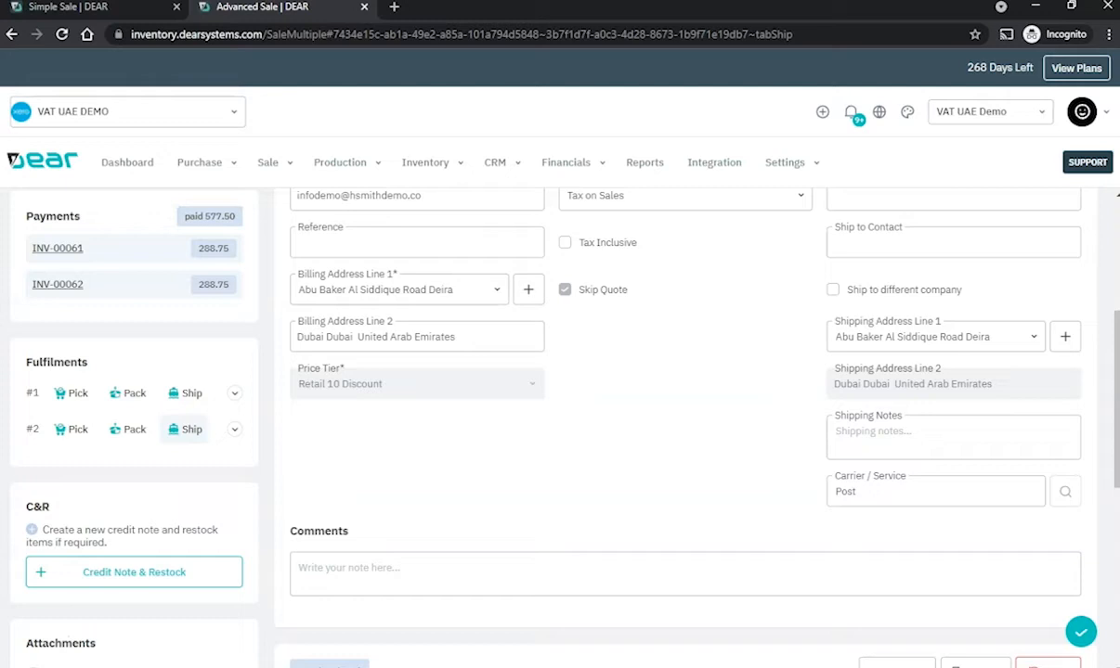
{"action": "scroll", "coordinate": [36, 518], "scroll_direction": "up", "scroll_amount": 1}
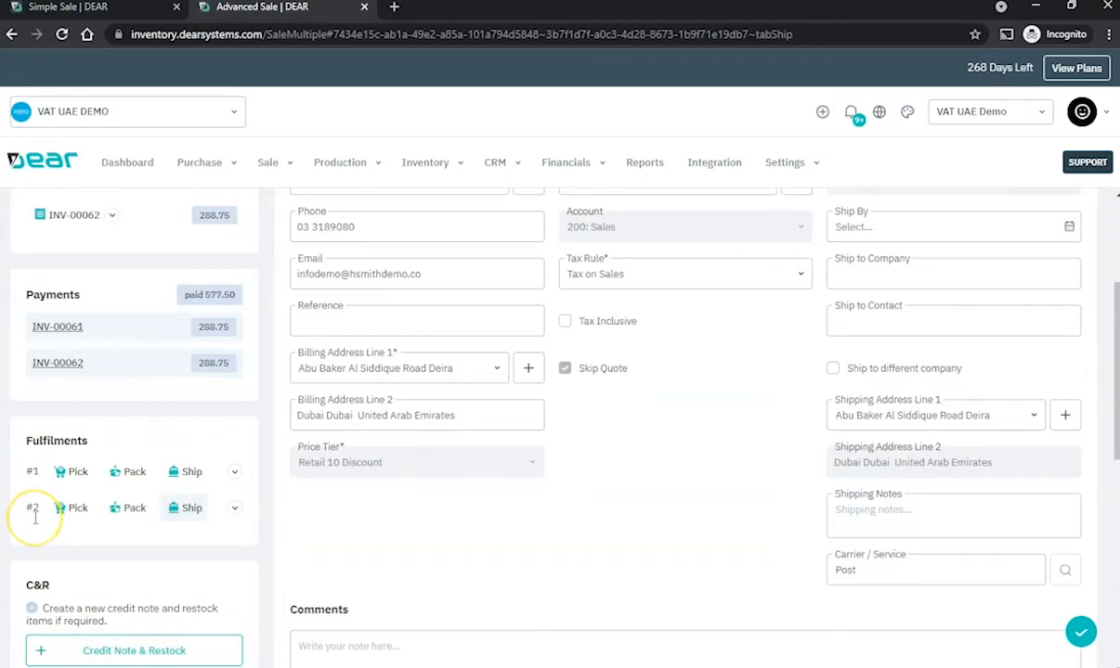
{"action": "scroll", "coordinate": [37, 510], "scroll_direction": "up", "scroll_amount": 2}
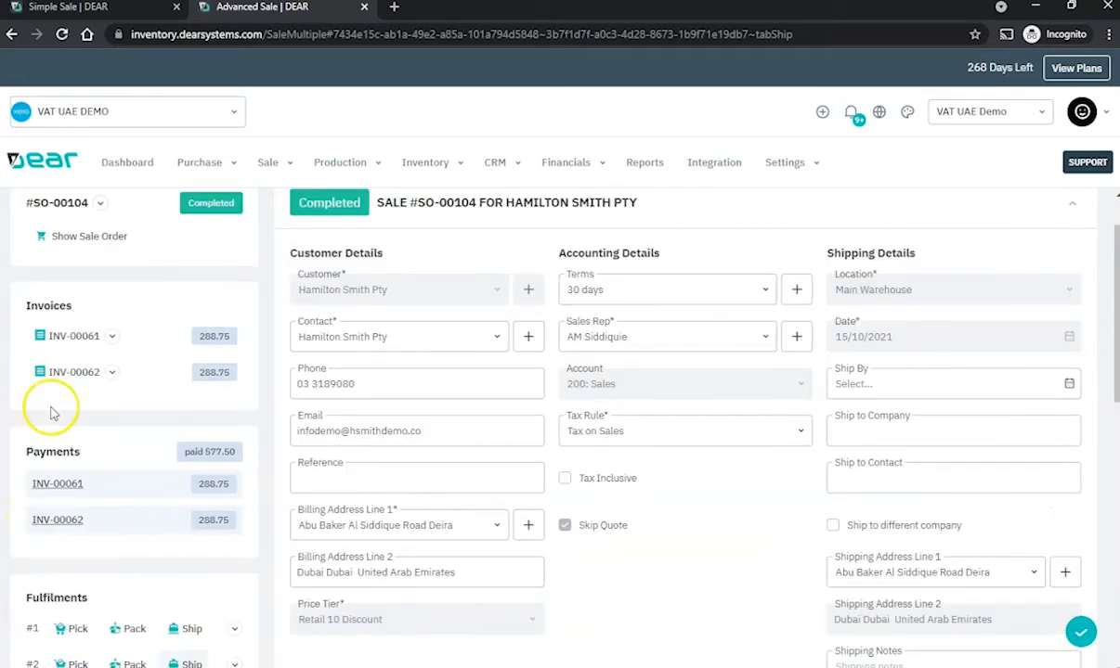
{"action": "scroll", "coordinate": [53, 413], "scroll_direction": "down", "scroll_amount": 7}
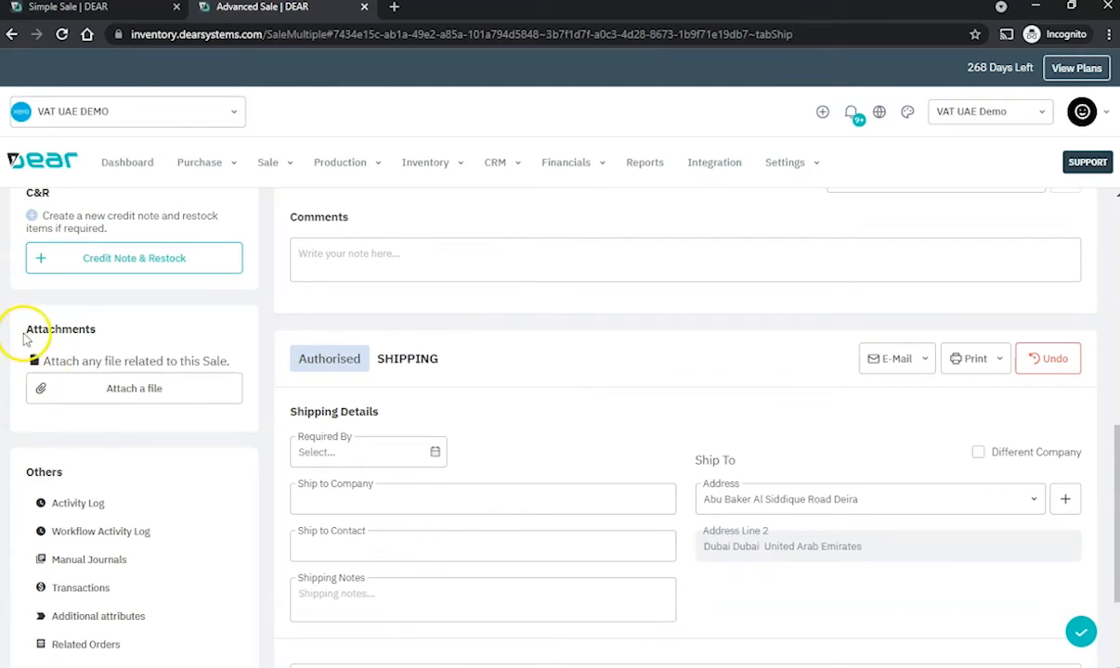
{"action": "left_click_drag", "start_coordinate": [25, 340], "coordinate": [96, 330]}
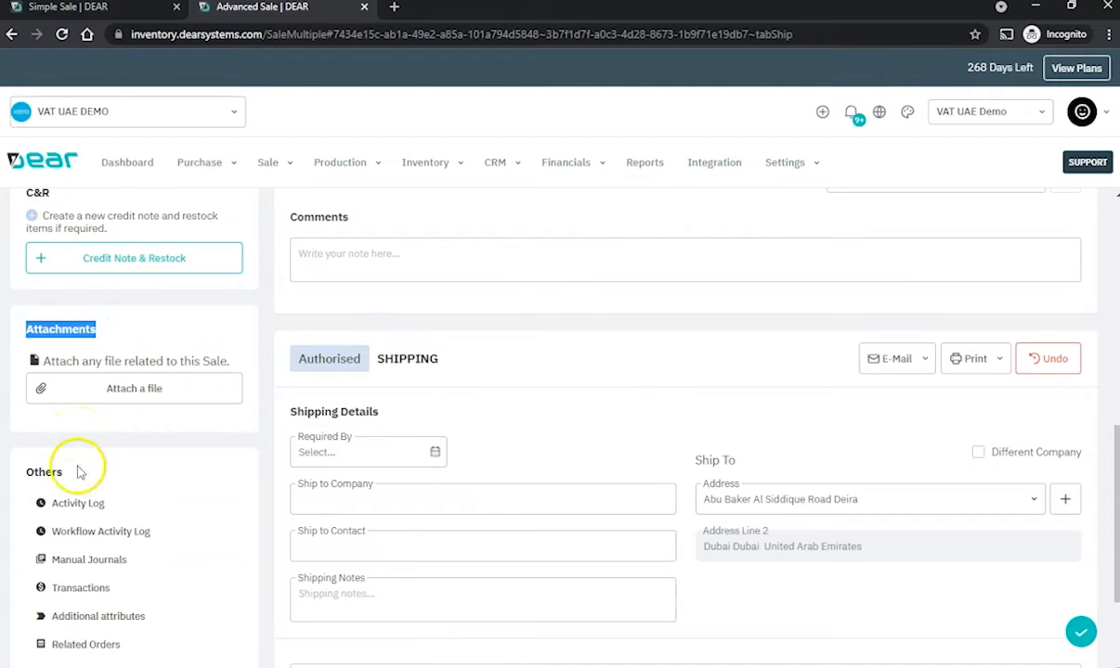
Step: Examine the advanced sale's activity log, workflow activity log, manual journals, transactions, additional attributes and related orders
{"action": "left_click", "coordinate": [80, 504]}
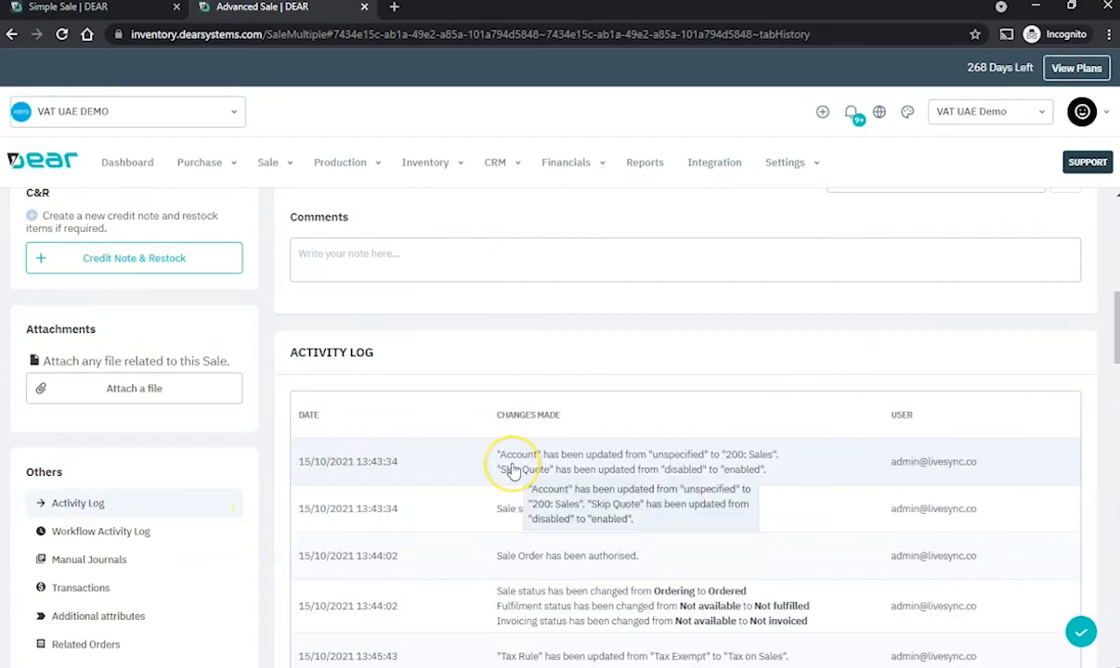
{"action": "scroll", "coordinate": [514, 472], "scroll_direction": "down", "scroll_amount": 1}
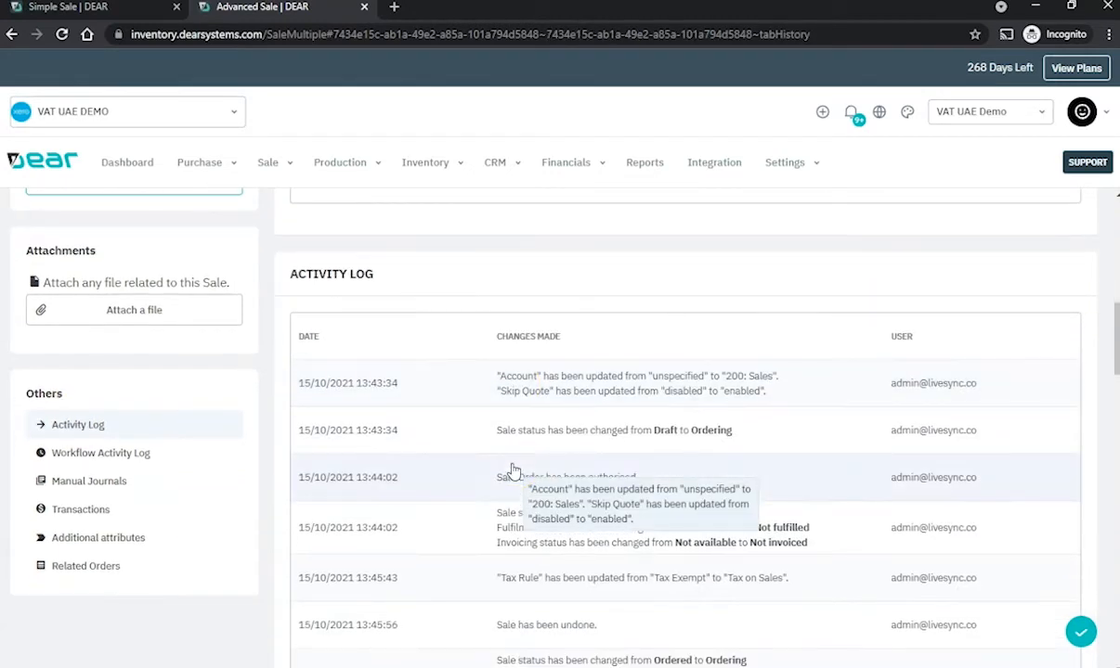
{"action": "left_click", "coordinate": [113, 454]}
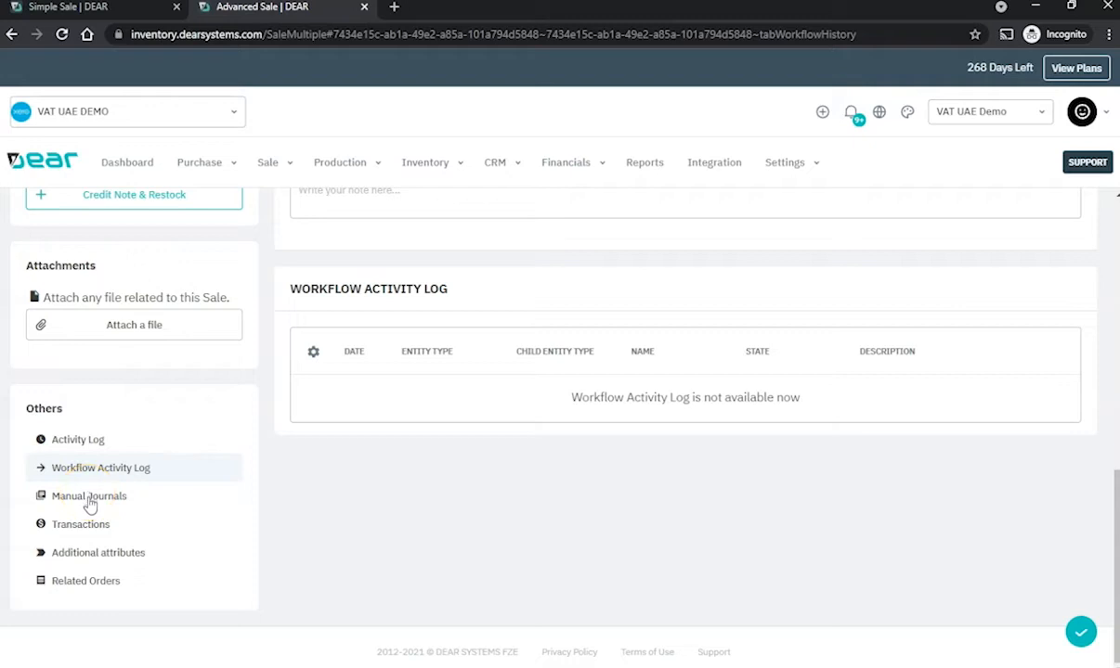
{"action": "left_click", "coordinate": [88, 497]}
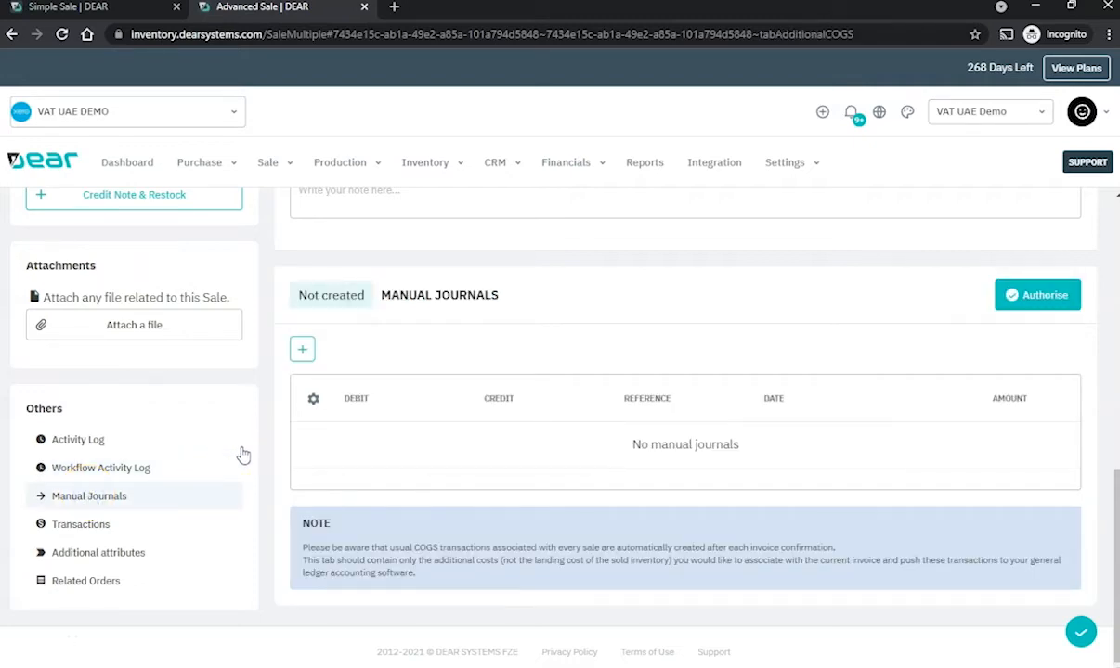
{"action": "left_click", "coordinate": [88, 525]}
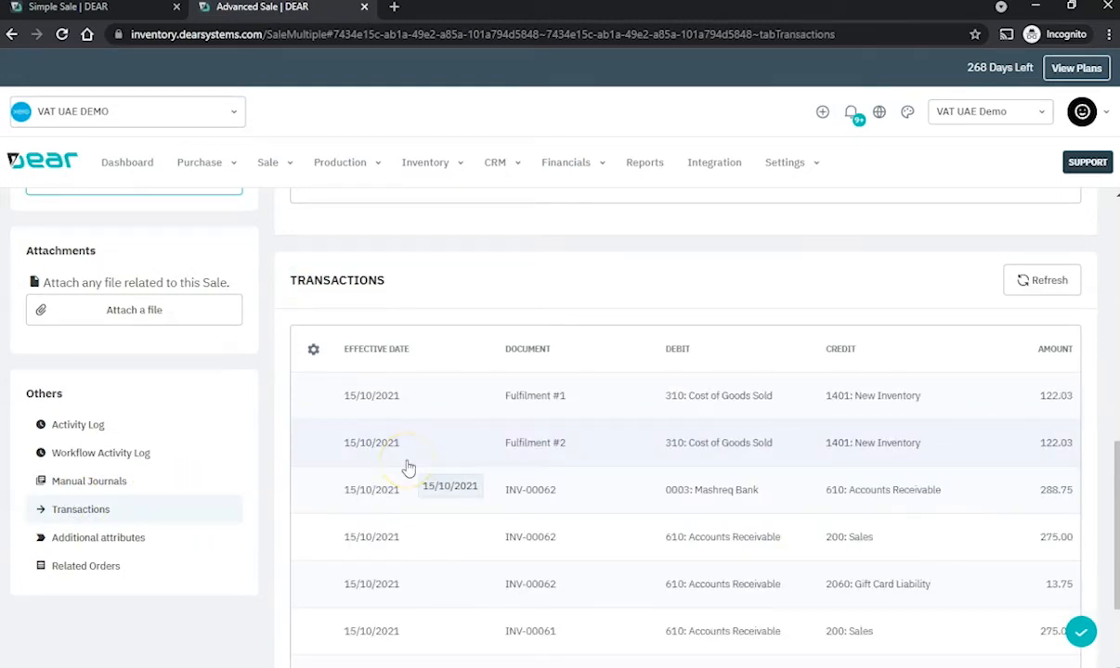
{"action": "scroll", "coordinate": [383, 461], "scroll_direction": "down", "scroll_amount": 3}
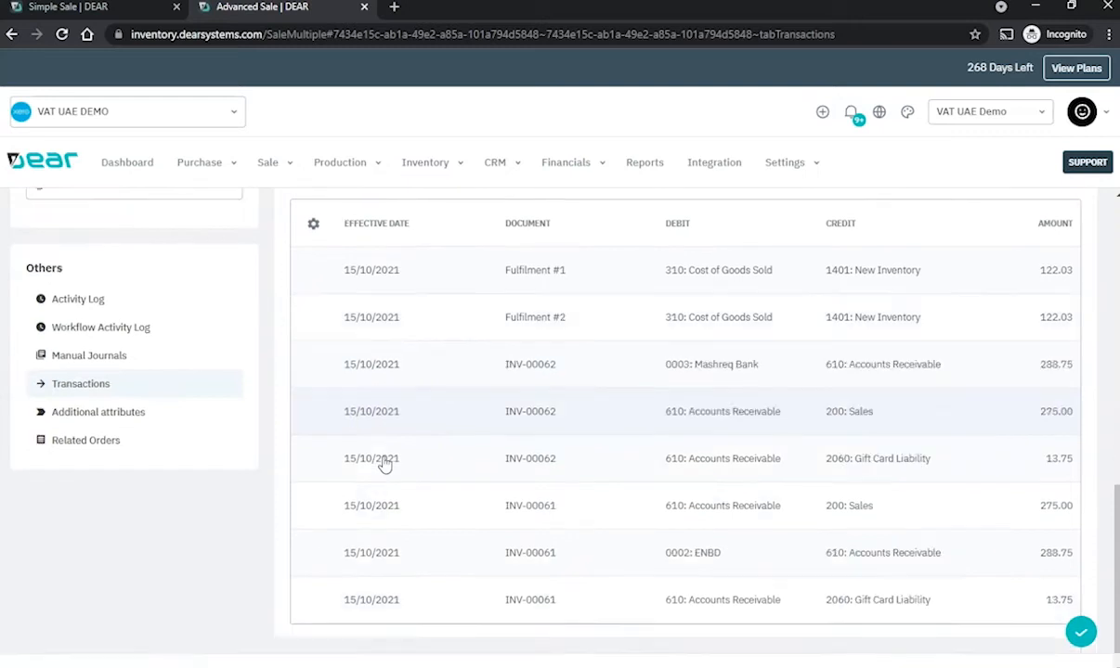
{"action": "left_click", "coordinate": [110, 390]}
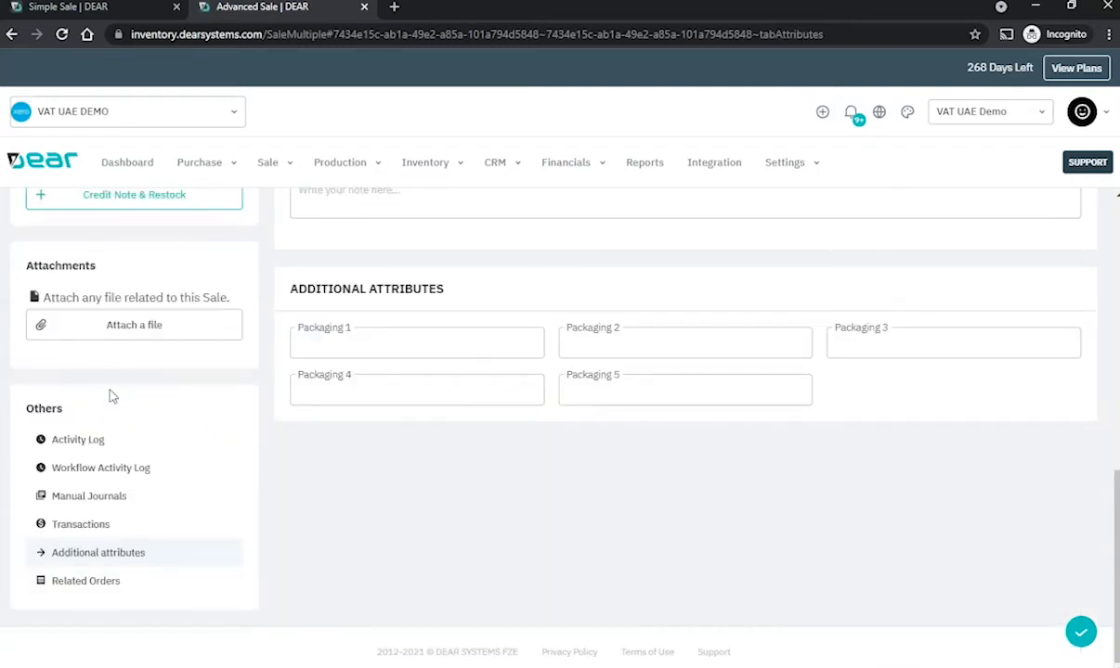
{"action": "left_click", "coordinate": [70, 582]}
{"action": "left_click", "coordinate": [317, 480]}
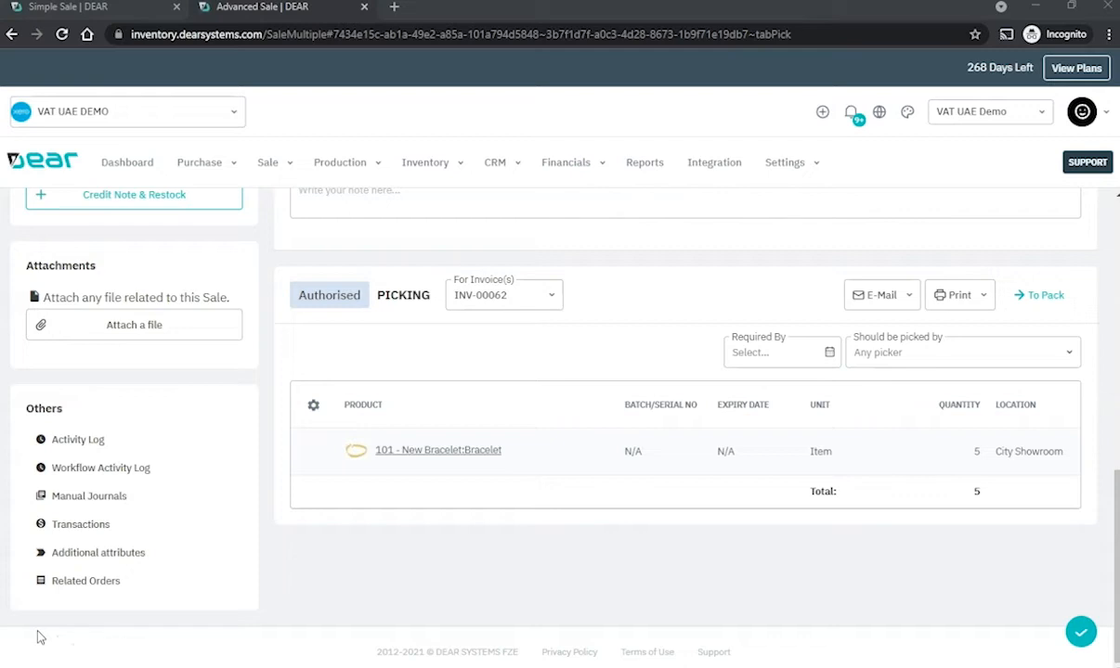
Step: Compare the pick stages of fulfilments #1 and #2 and check the actions available for fulfilment #2
{"action": "scroll", "coordinate": [230, 564], "scroll_direction": "up", "scroll_amount": 3}
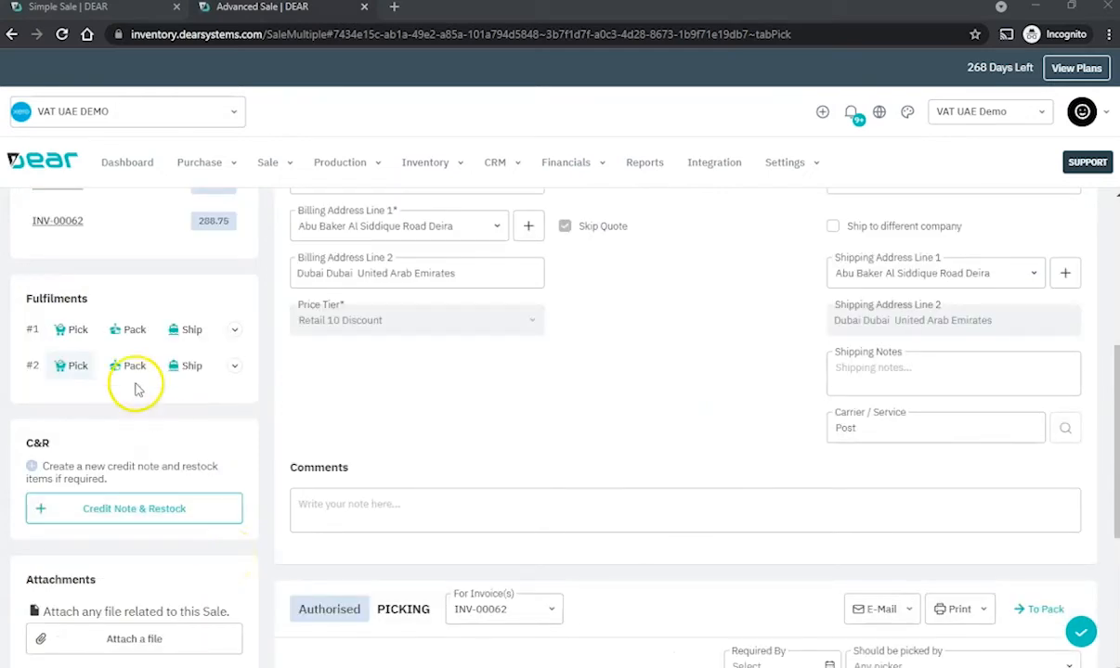
{"action": "left_click", "coordinate": [76, 332]}
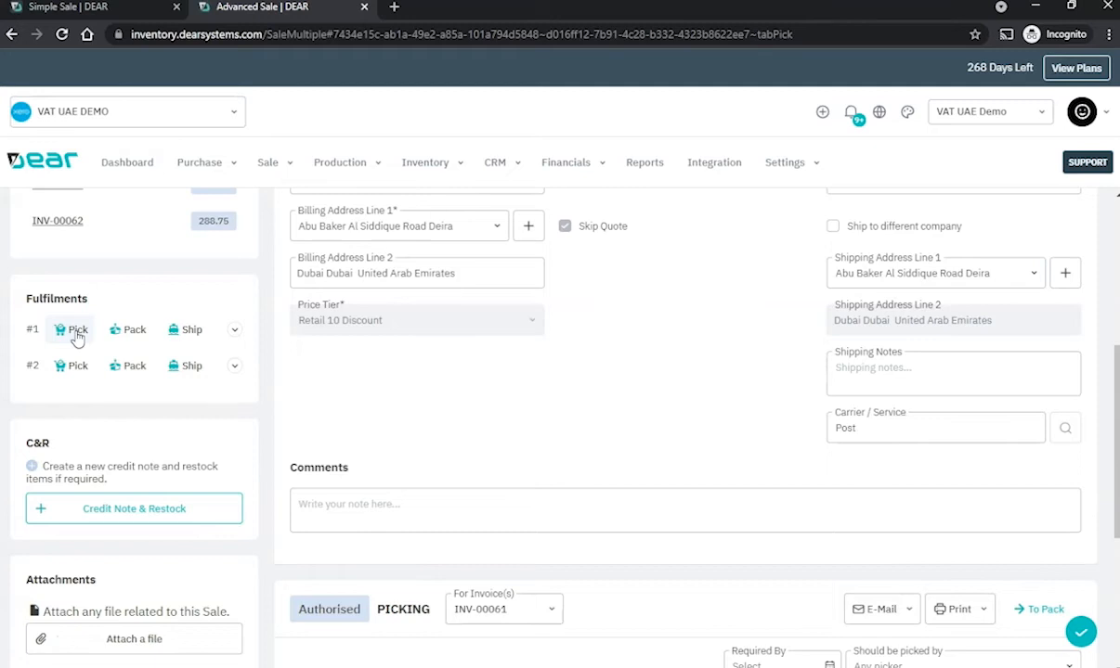
{"action": "scroll", "coordinate": [315, 452], "scroll_direction": "down", "scroll_amount": 3}
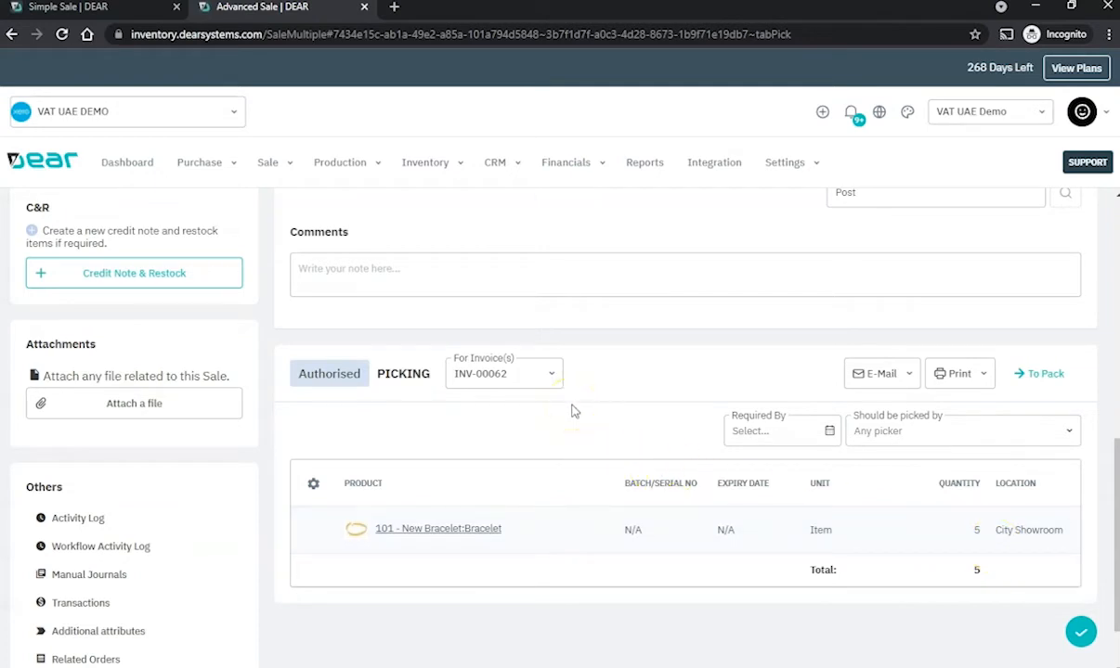
{"action": "scroll", "coordinate": [305, 520], "scroll_direction": "up", "scroll_amount": 2}
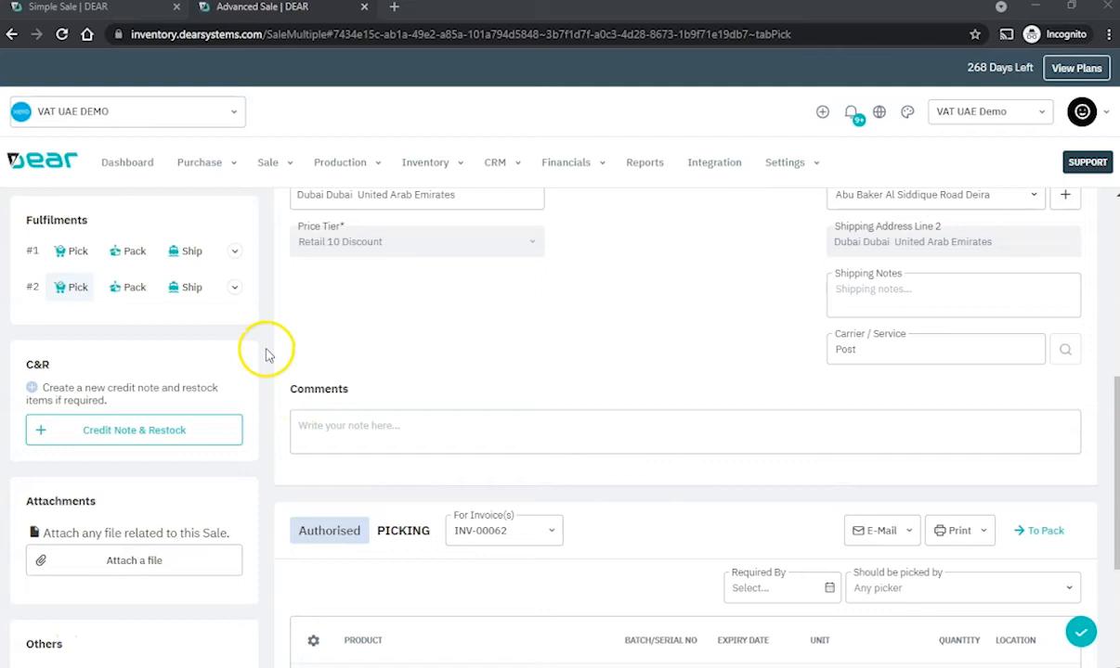
{"action": "left_click", "coordinate": [234, 287]}
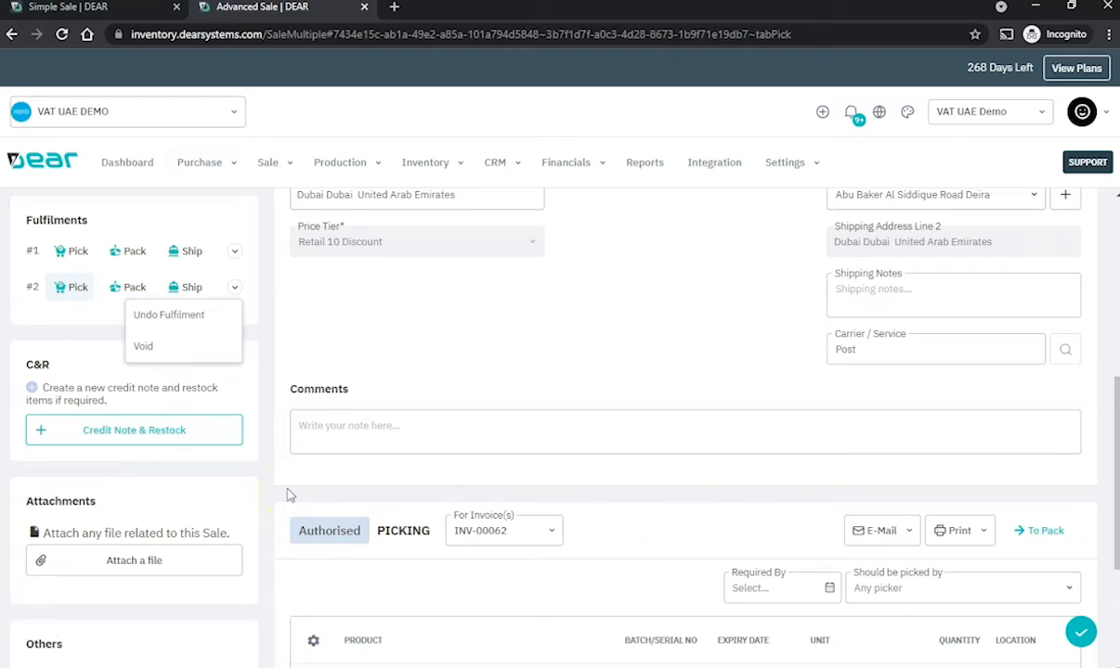
{"action": "left_click", "coordinate": [283, 358]}
Step: Check the actions available for the advanced sale's first invoice and review the pick stage of fulfilment #2 again
{"action": "scroll", "coordinate": [284, 358], "scroll_direction": "up", "scroll_amount": 3}
{"action": "scroll", "coordinate": [283, 358], "scroll_direction": "up", "scroll_amount": 1}
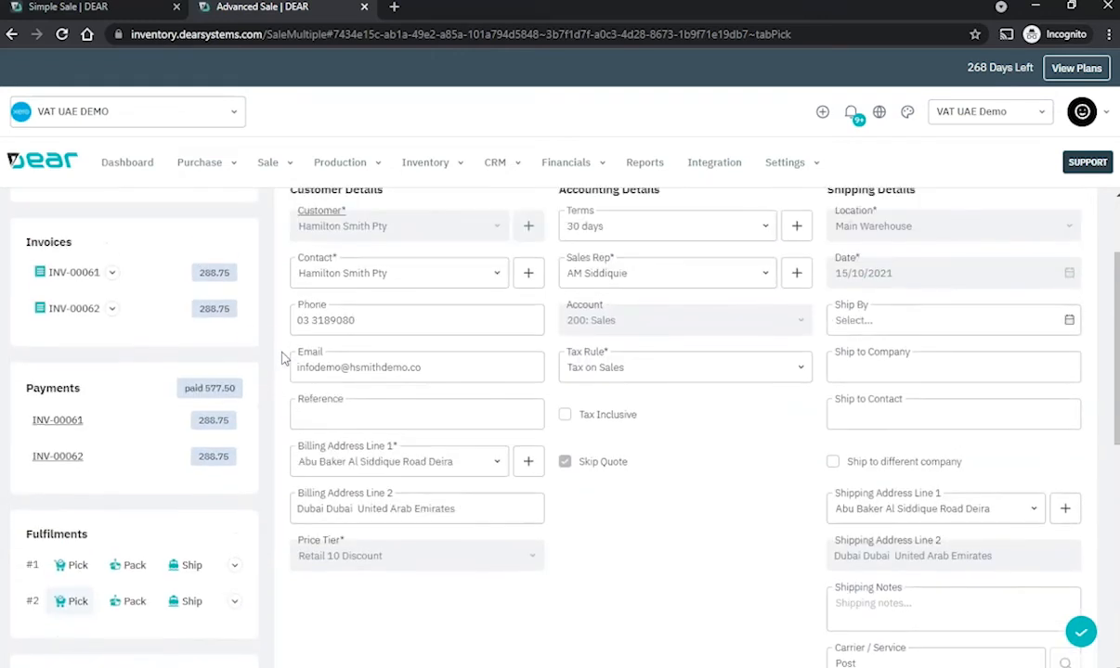
{"action": "left_click", "coordinate": [112, 273]}
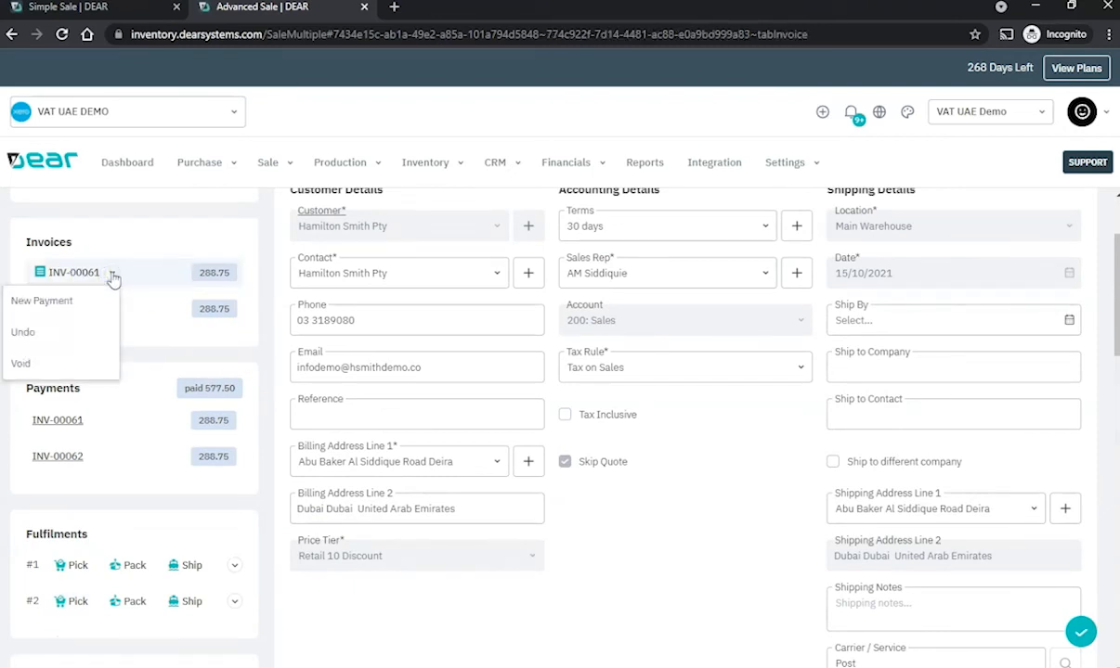
{"action": "left_click", "coordinate": [113, 273]}
{"action": "left_click", "coordinate": [113, 274]}
{"action": "left_click", "coordinate": [112, 273]}
{"action": "left_click", "coordinate": [202, 234]}
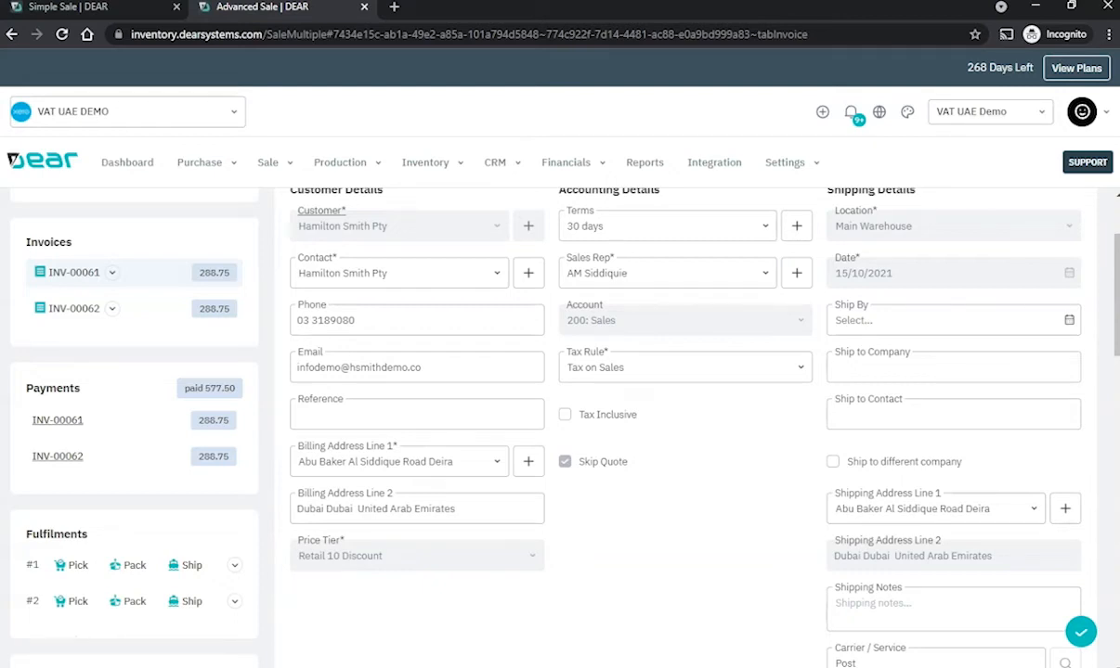
{"action": "left_click", "coordinate": [73, 600]}
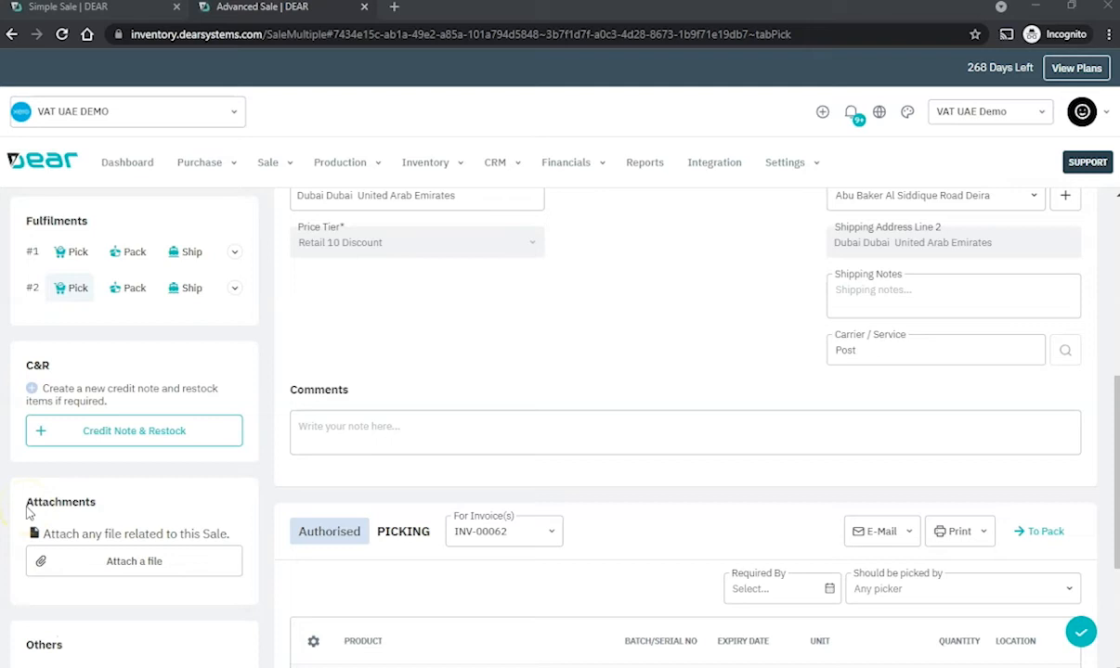
{"action": "left_click", "coordinate": [130, 111]}
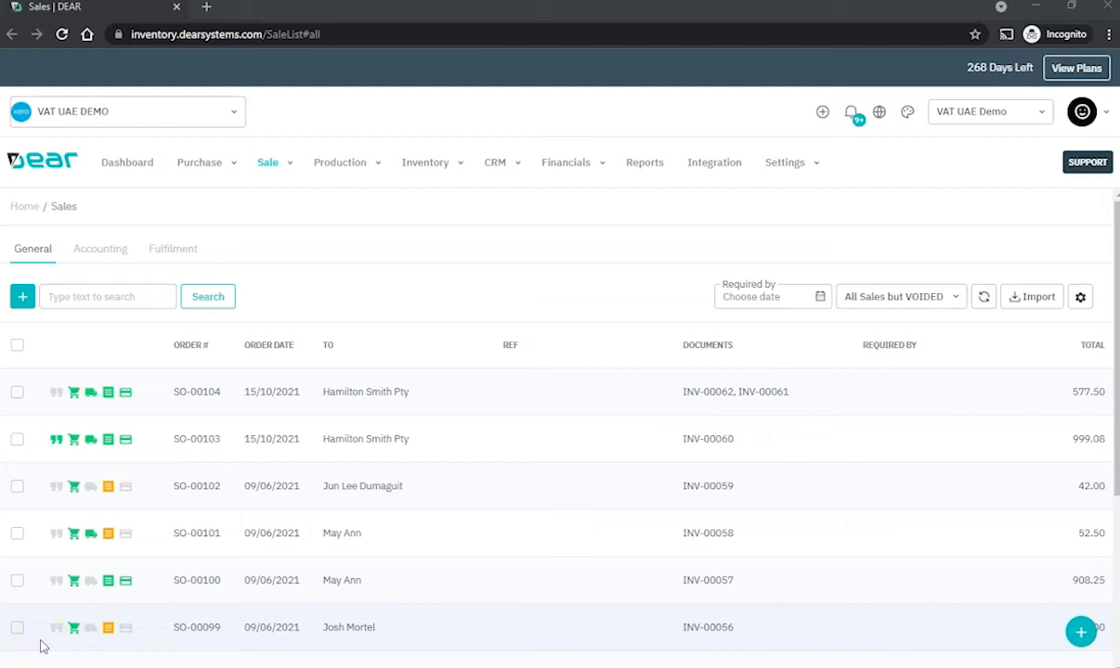
Step: Check which sale records can be created or searched, and review the column options of the sales list
{"action": "left_click", "coordinate": [289, 162]}
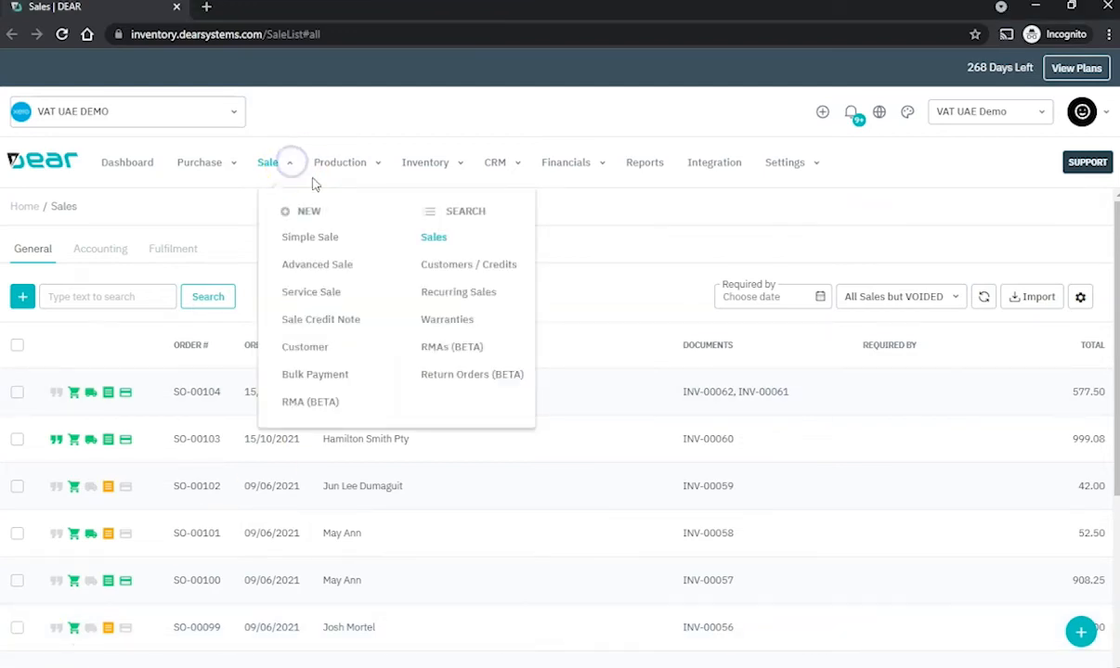
{"action": "left_click", "coordinate": [554, 248]}
{"action": "left_click", "coordinate": [1080, 297]}
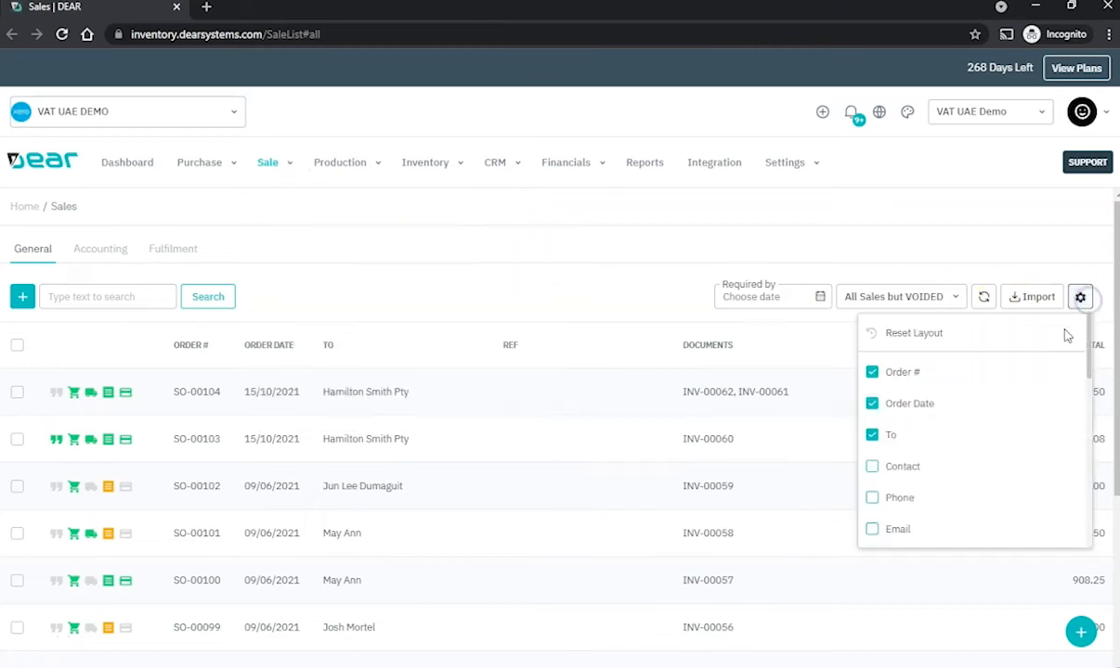
{"action": "scroll", "coordinate": [892, 476], "scroll_direction": "down", "scroll_amount": 1}
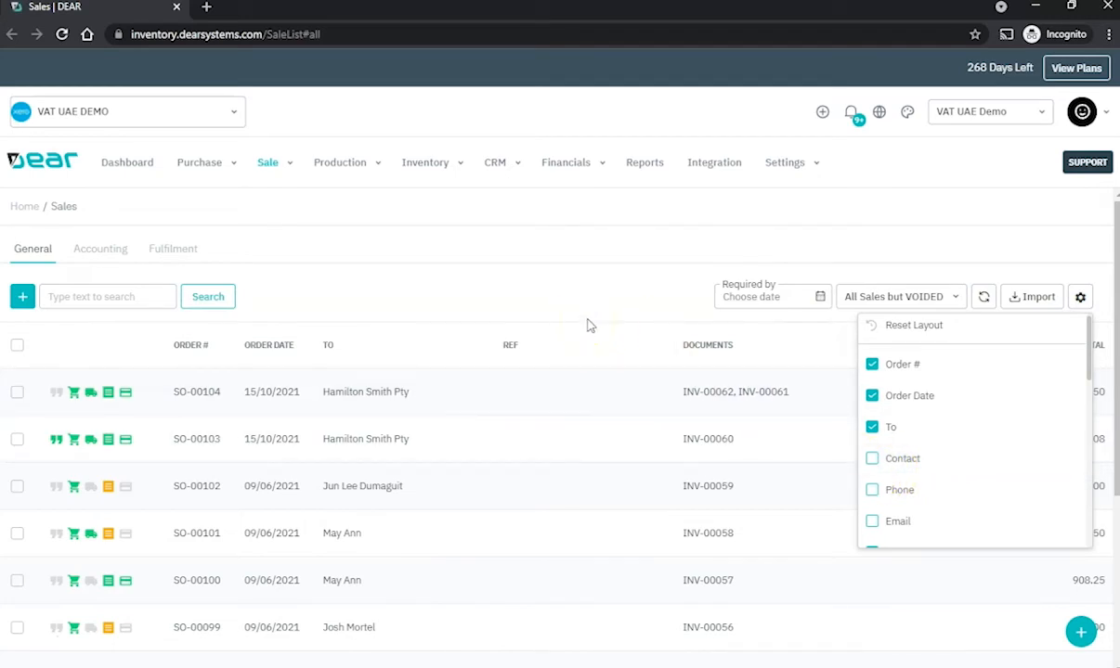
{"action": "left_click", "coordinate": [389, 363]}
Step: Select the first three sales in the list and review the bulk authorise, print, e-mail and export options
{"action": "left_click", "coordinate": [17, 392]}
{"action": "left_click", "coordinate": [16, 476]}
{"action": "left_click", "coordinate": [17, 525]}
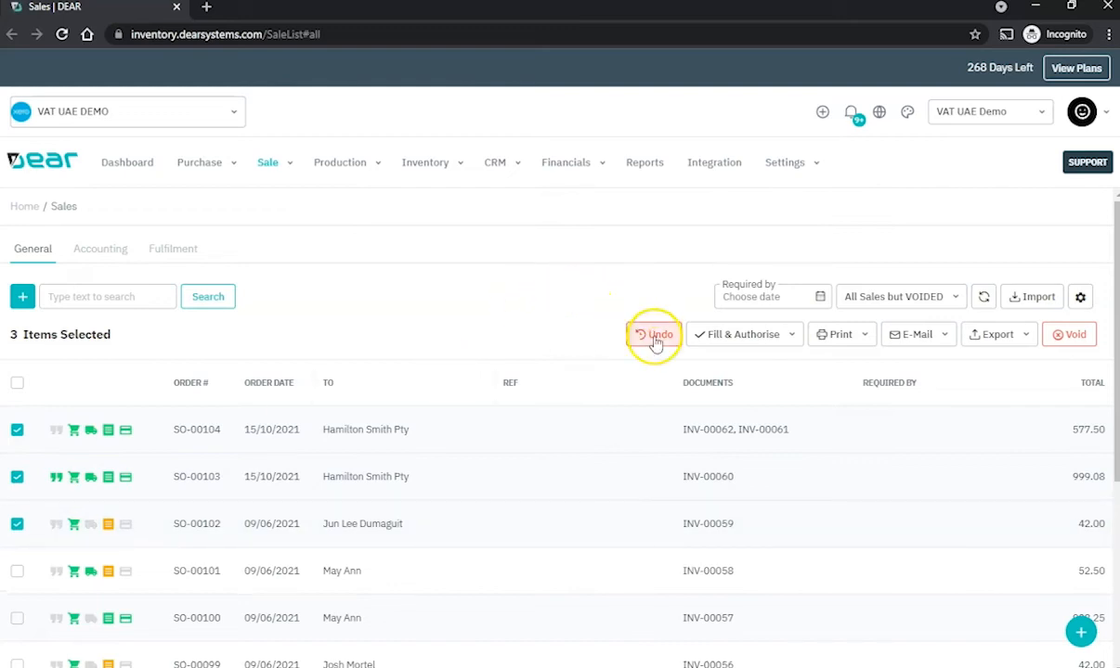
{"action": "left_click", "coordinate": [794, 340]}
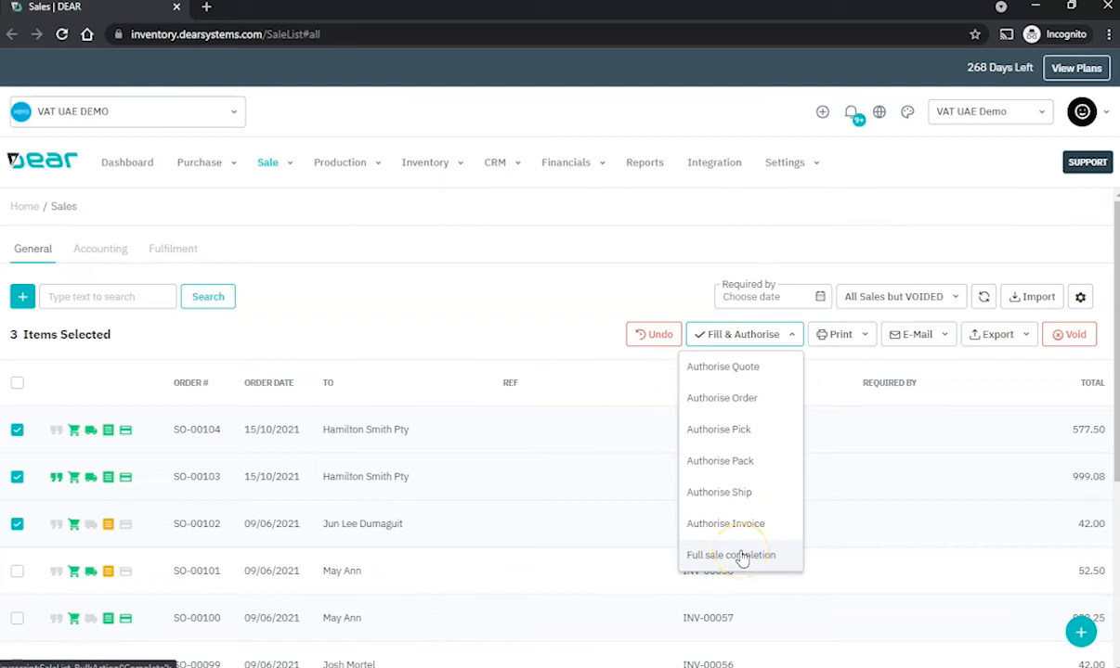
{"action": "left_click", "coordinate": [790, 334]}
{"action": "left_click", "coordinate": [862, 336]}
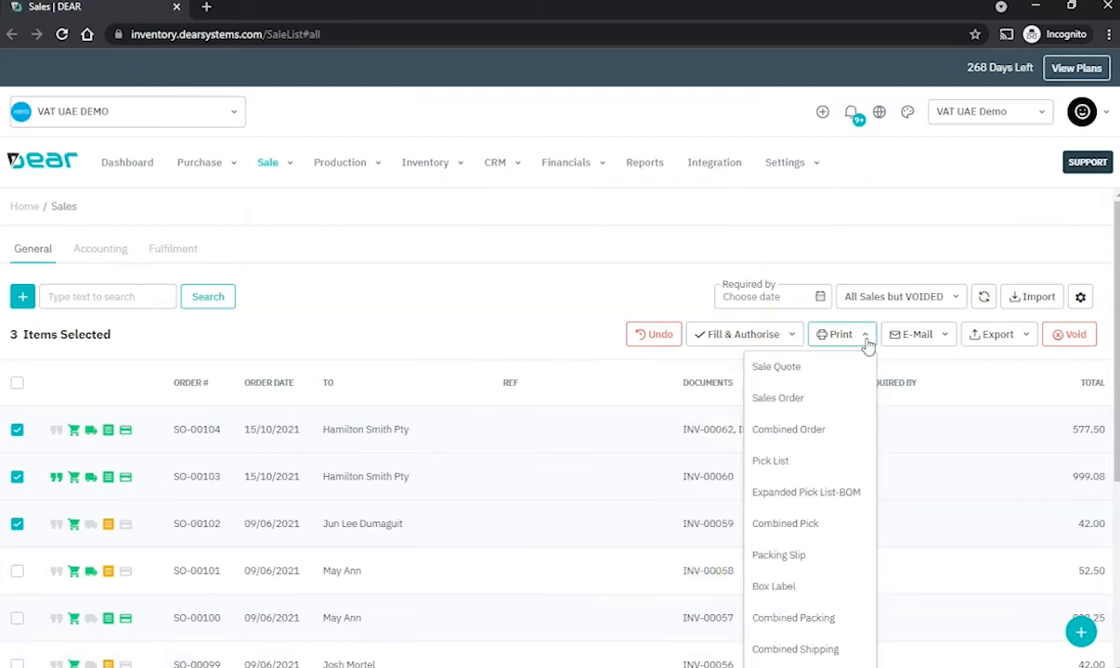
{"action": "left_click", "coordinate": [944, 334]}
{"action": "left_click", "coordinate": [959, 336]}
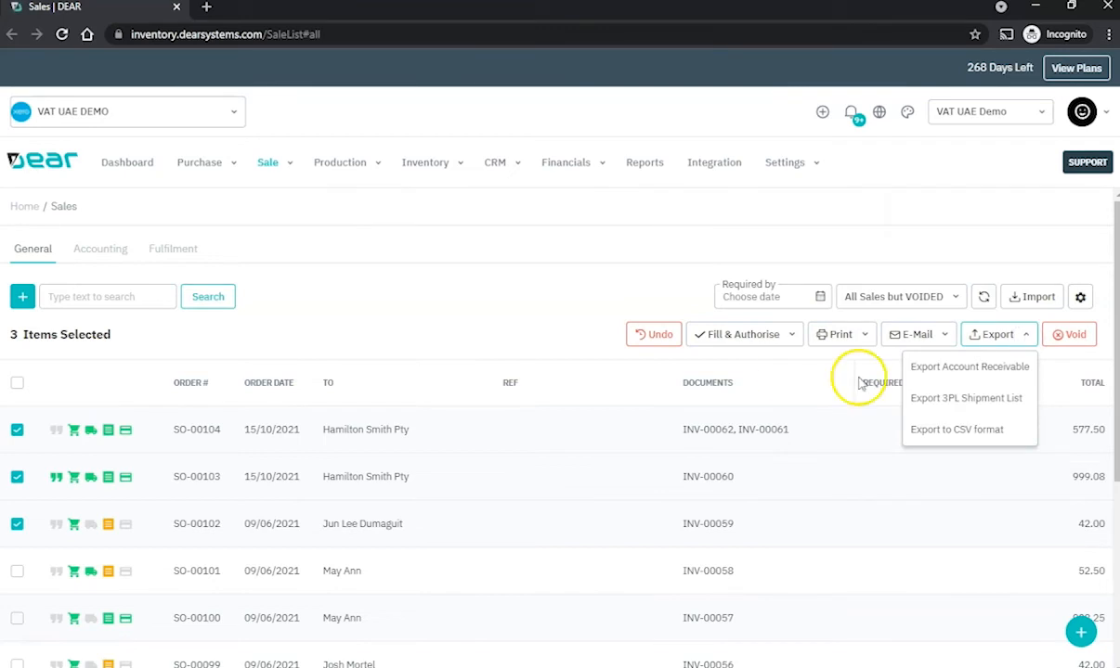
Step: Compare the sales list's General, Accounting and Fulfilment views and check the status filter options in the Accounting view
{"action": "left_click", "coordinate": [34, 260]}
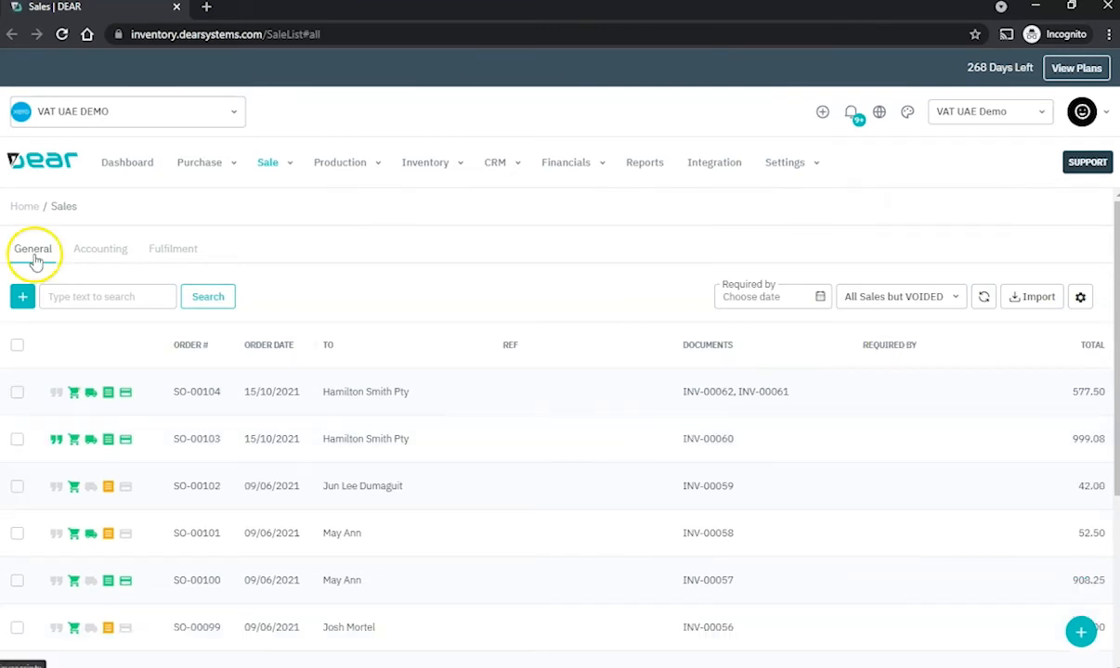
{"action": "left_click", "coordinate": [97, 249]}
{"action": "left_click", "coordinate": [161, 254]}
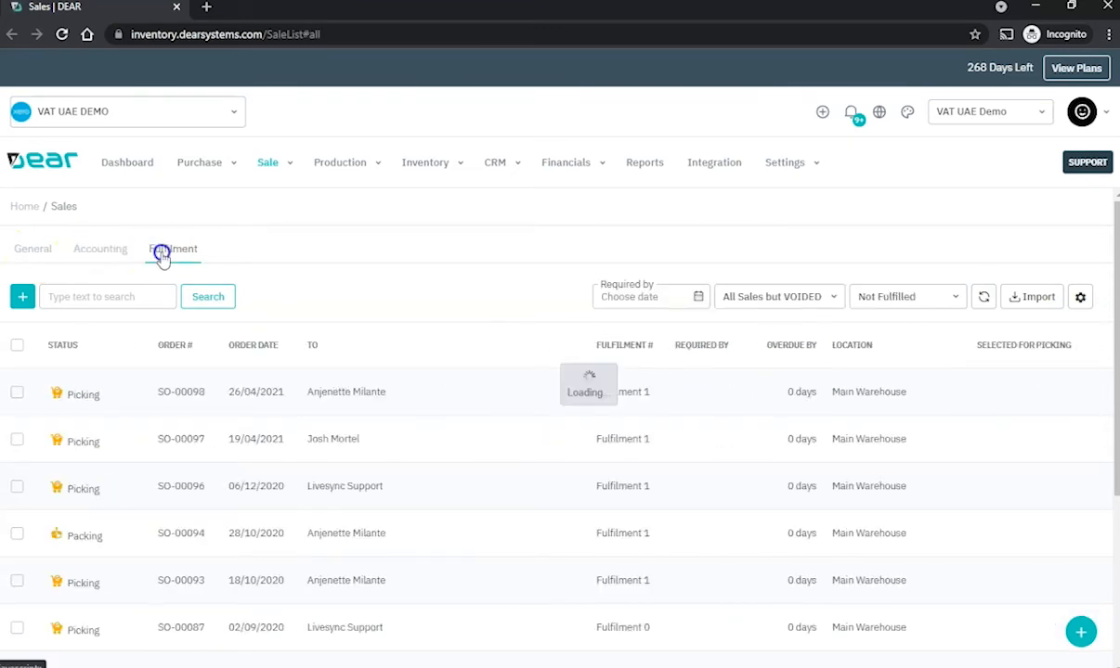
{"action": "left_click", "coordinate": [109, 249]}
{"action": "left_click", "coordinate": [949, 296]}
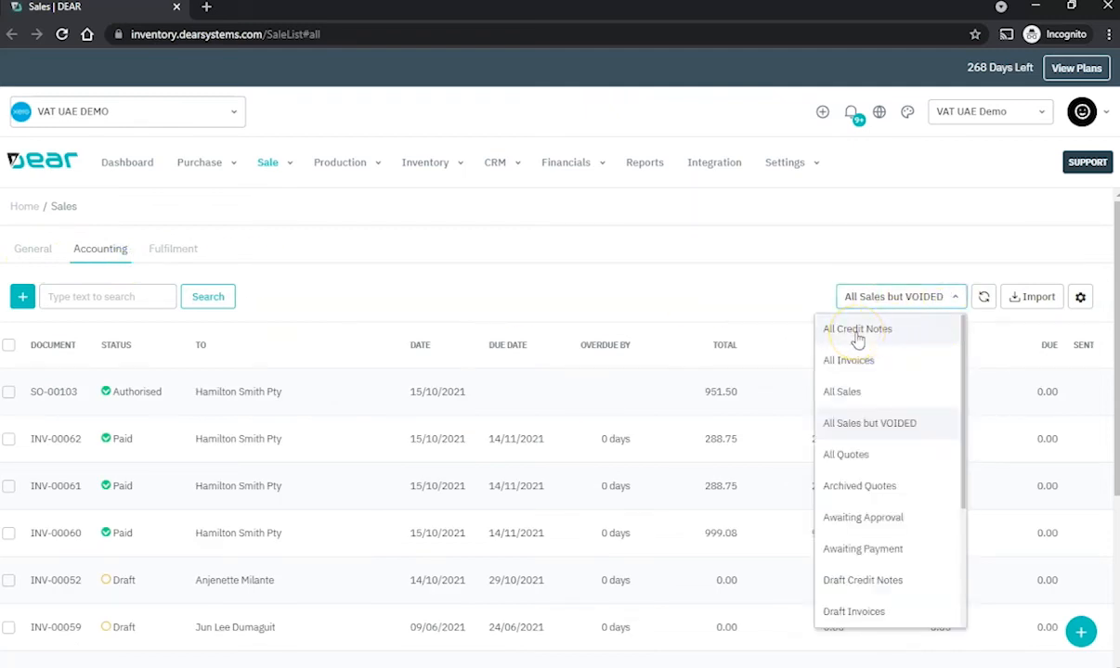
{"action": "left_click", "coordinate": [31, 249]}
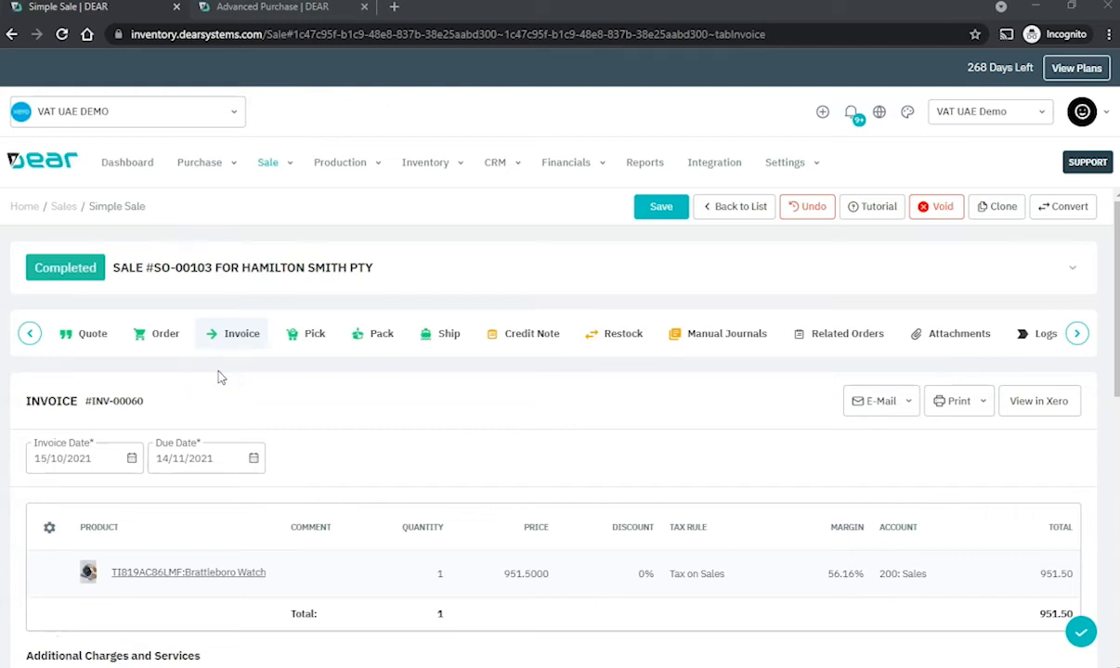
Step: View the completed simple sale's invoice in Xero and go back from there to the sale in DEAR
{"action": "left_click", "coordinate": [1039, 418]}
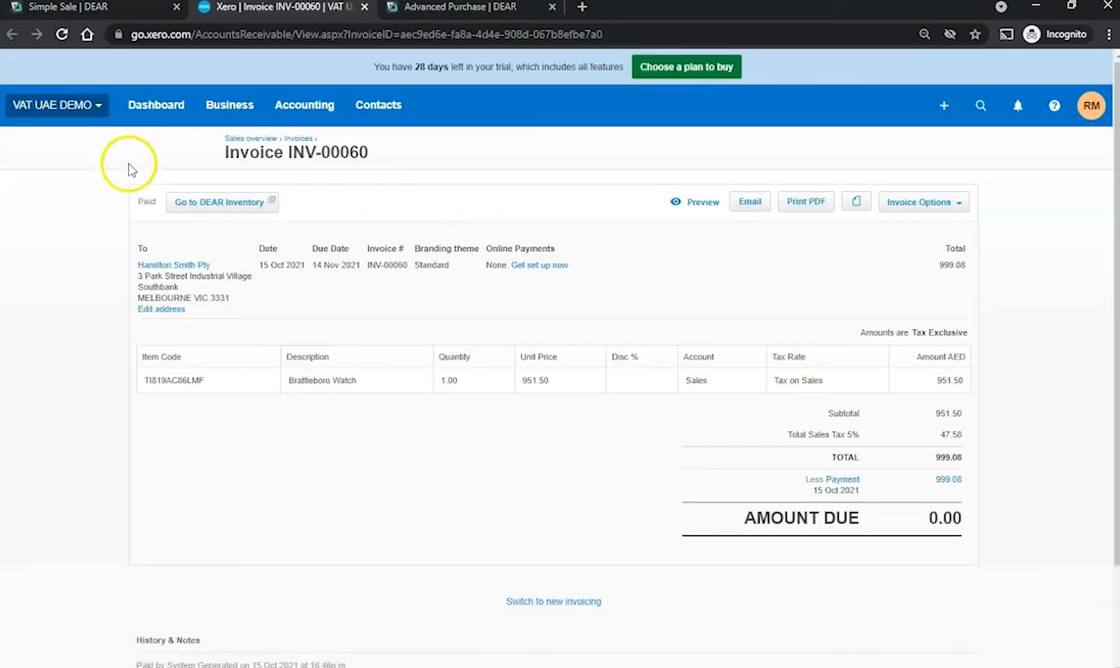
{"action": "left_click", "coordinate": [205, 215]}
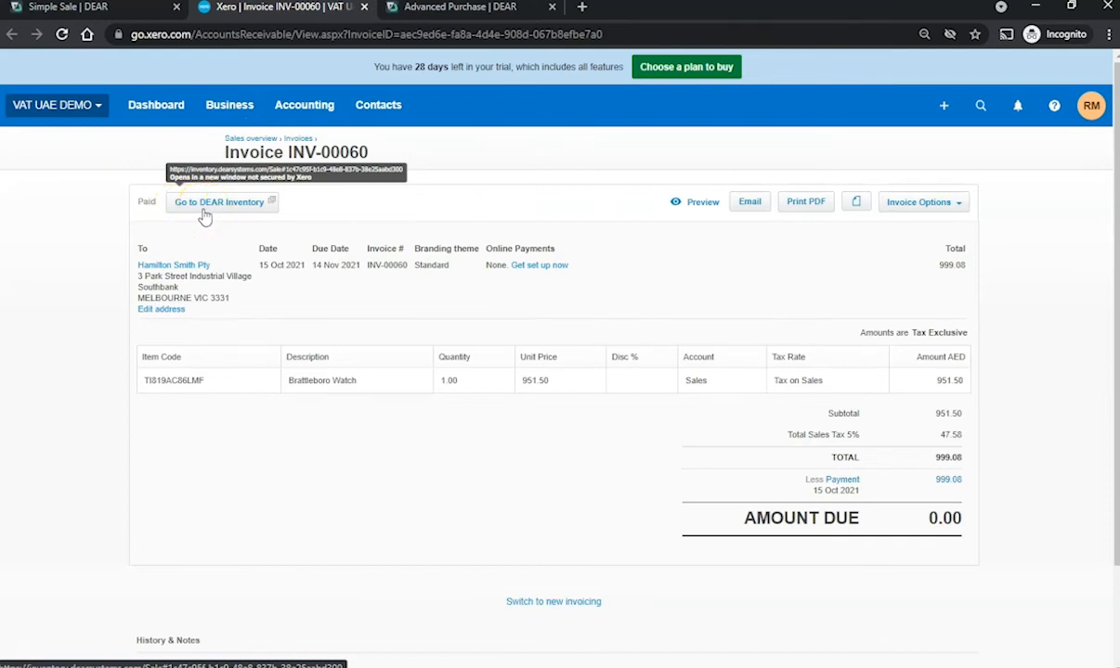
{"action": "left_click", "coordinate": [205, 215]}
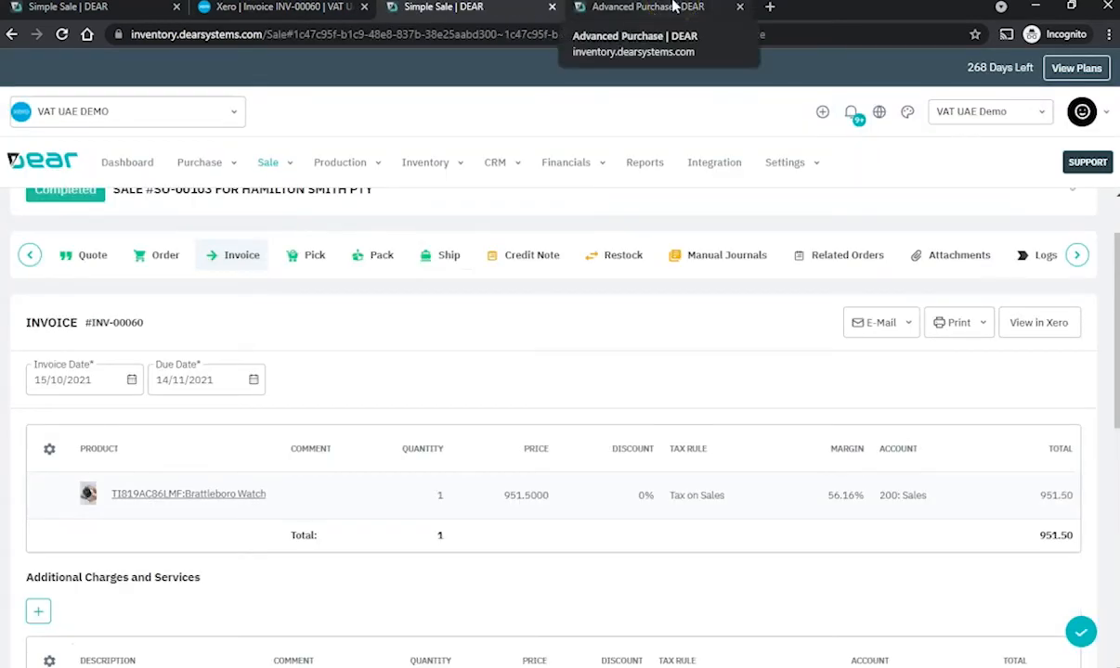
Step: View the Bayside Wholesale advanced purchase's first invoice in Xero and go back from the bill to DEAR
{"action": "left_click", "coordinate": [675, 8]}
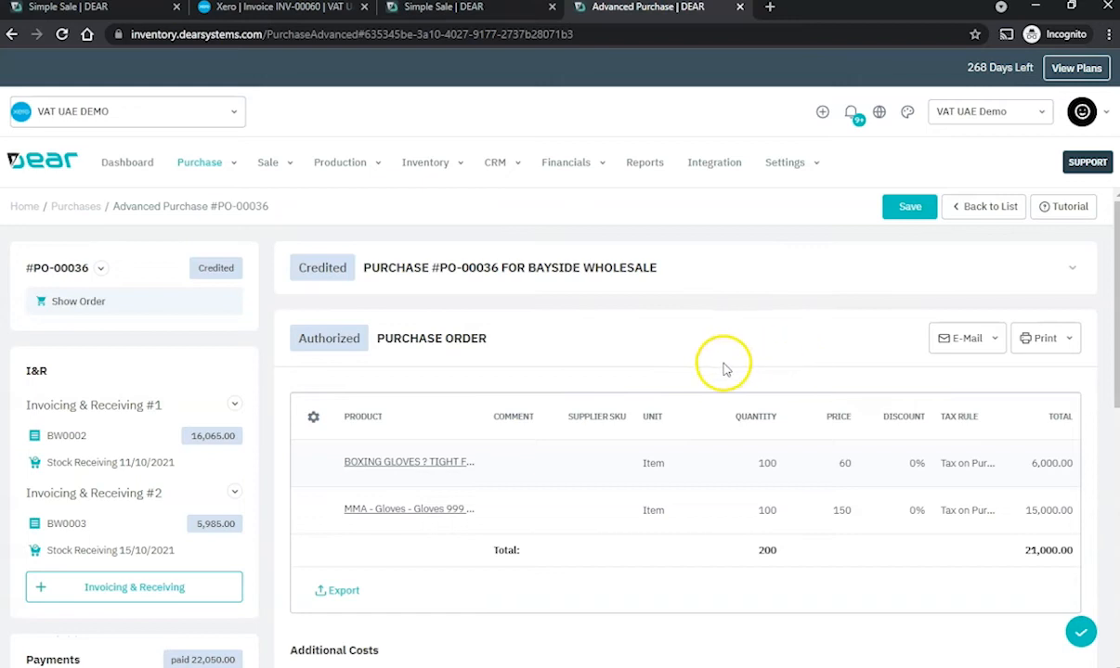
{"action": "left_click", "coordinate": [67, 434]}
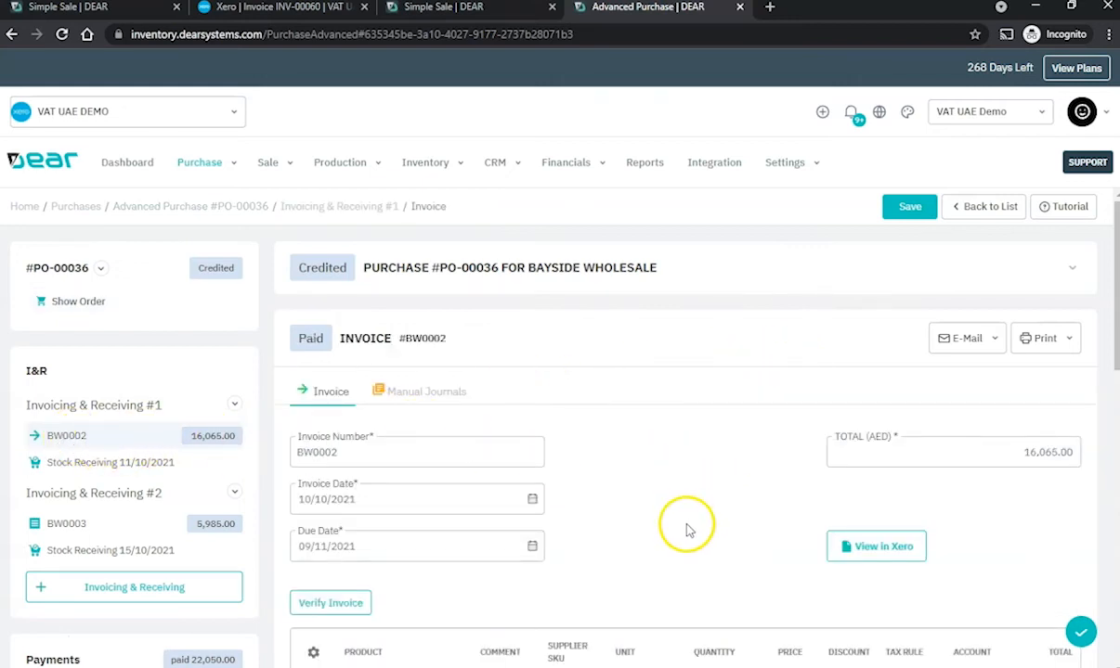
{"action": "left_click", "coordinate": [833, 547]}
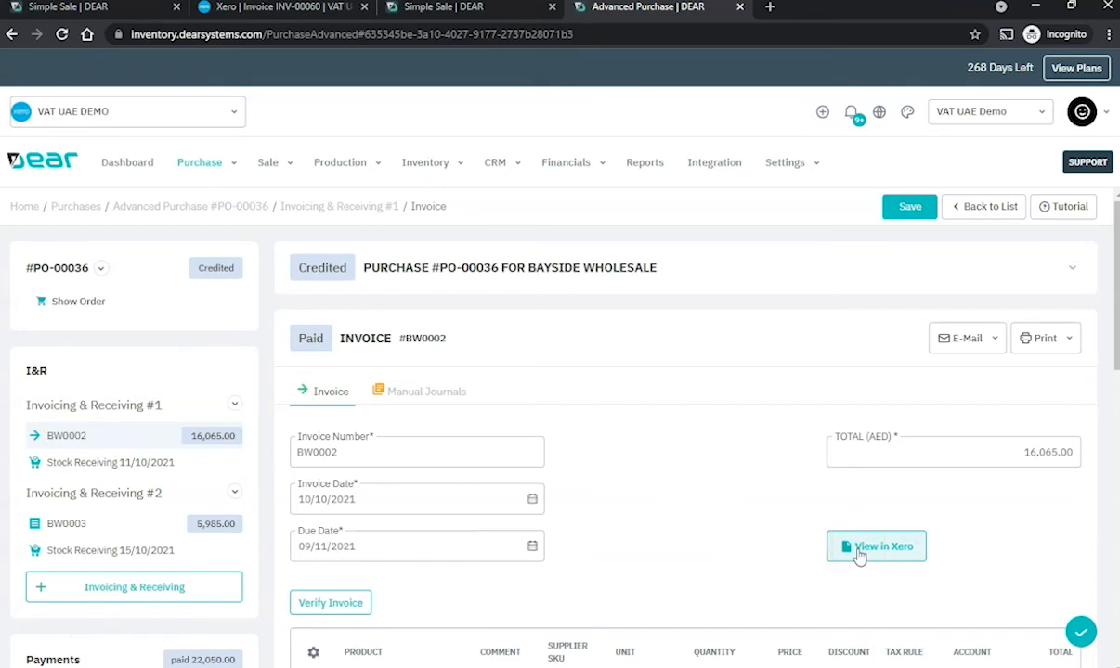
{"action": "left_click", "coordinate": [859, 554]}
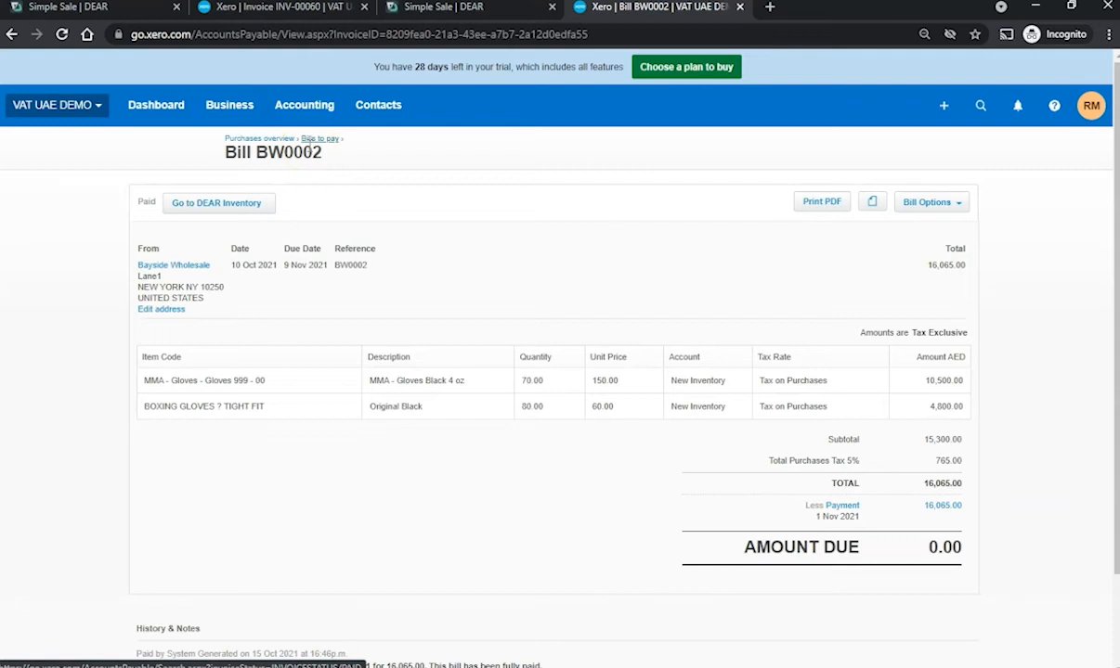
{"action": "left_click", "coordinate": [241, 206]}
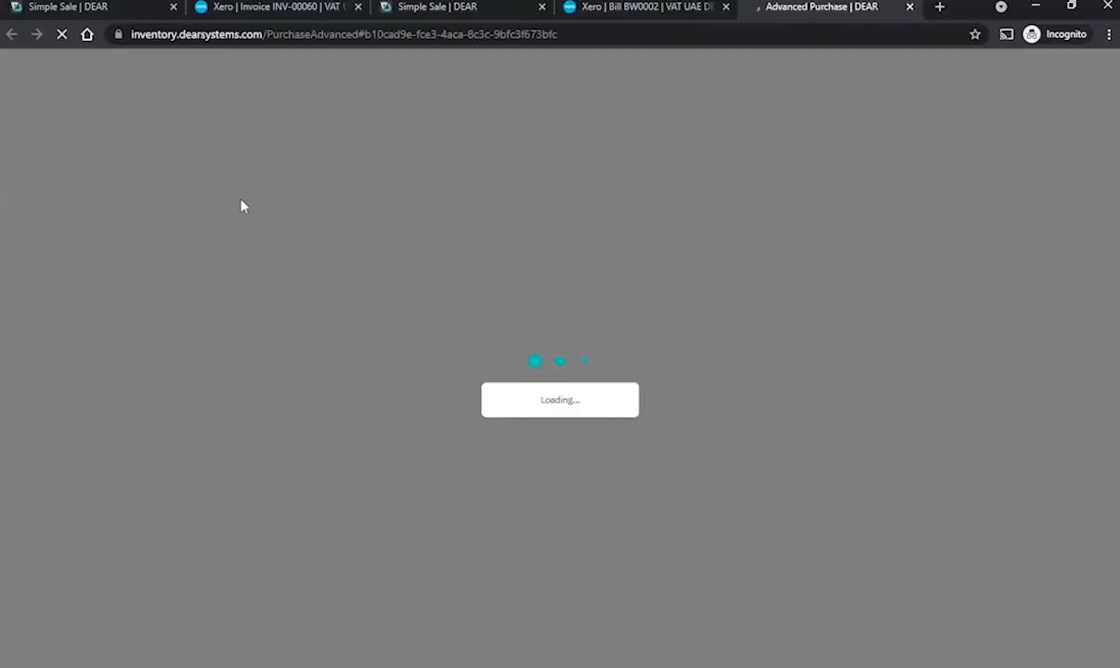
{"action": "left_click", "coordinate": [51, 645]}
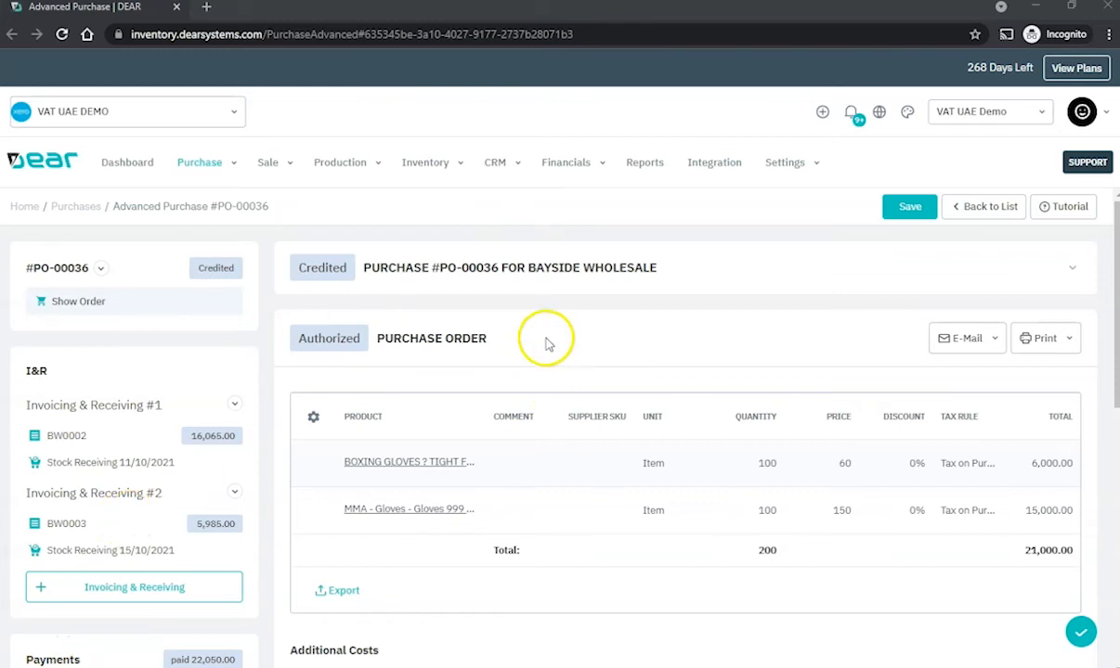
Step: Review the production functions for assemblies, disassemblies, jobs, inventory write-offs, production orders, capacity planning and scheduling
{"action": "left_click", "coordinate": [372, 159]}
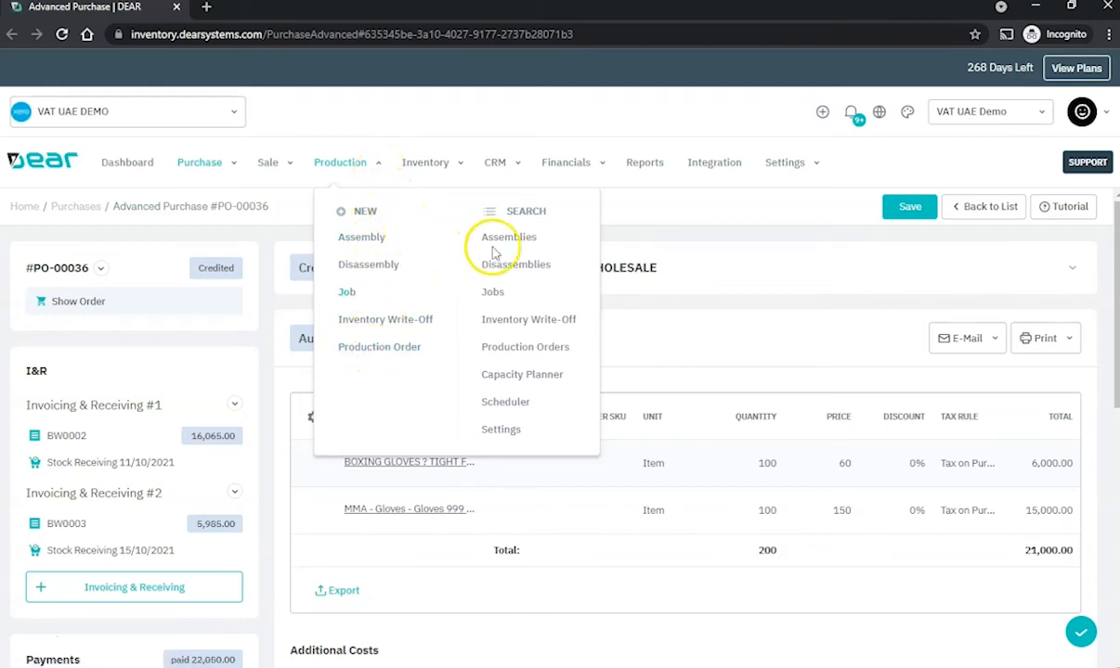
{"action": "left_click", "coordinate": [485, 274]}
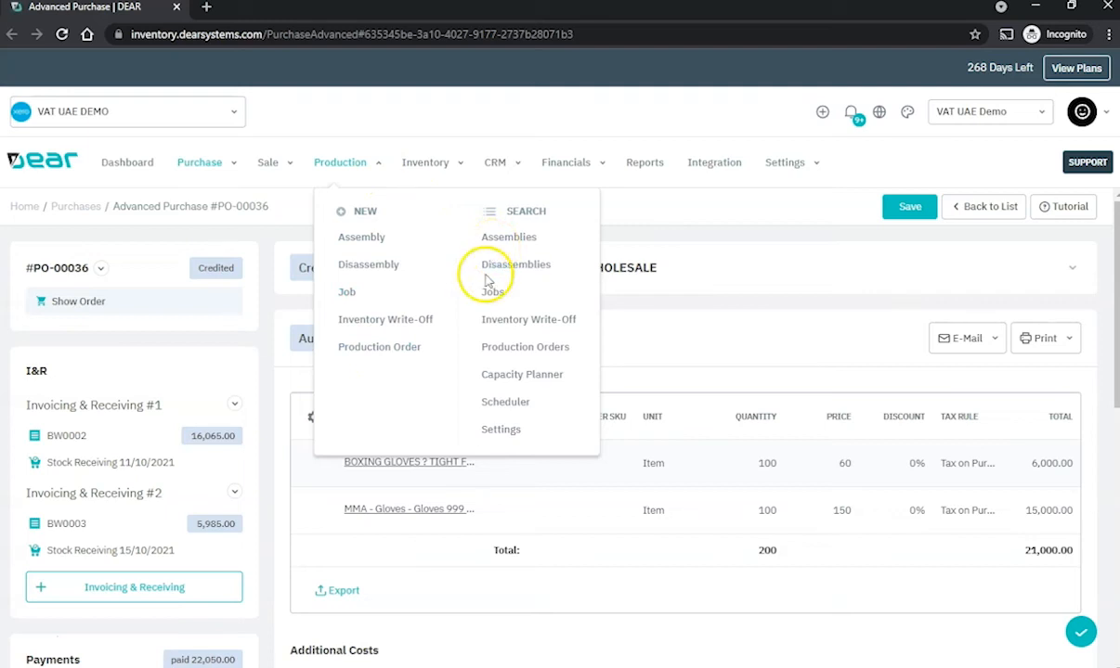
{"action": "left_click", "coordinate": [490, 291]}
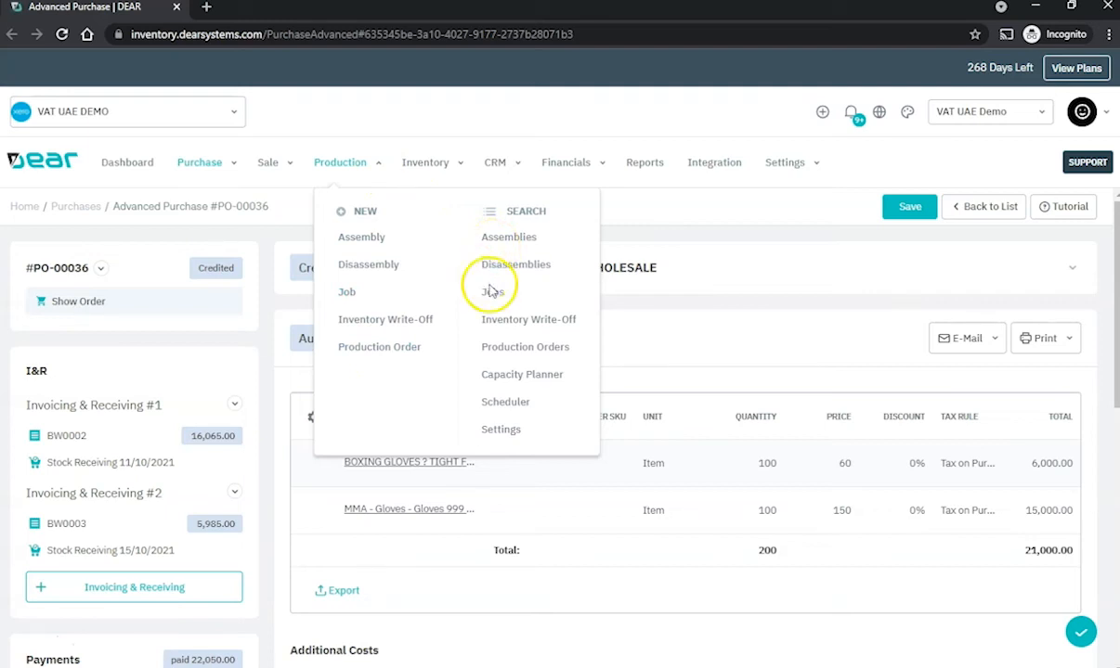
{"action": "left_click", "coordinate": [489, 292]}
{"action": "left_click", "coordinate": [496, 324]}
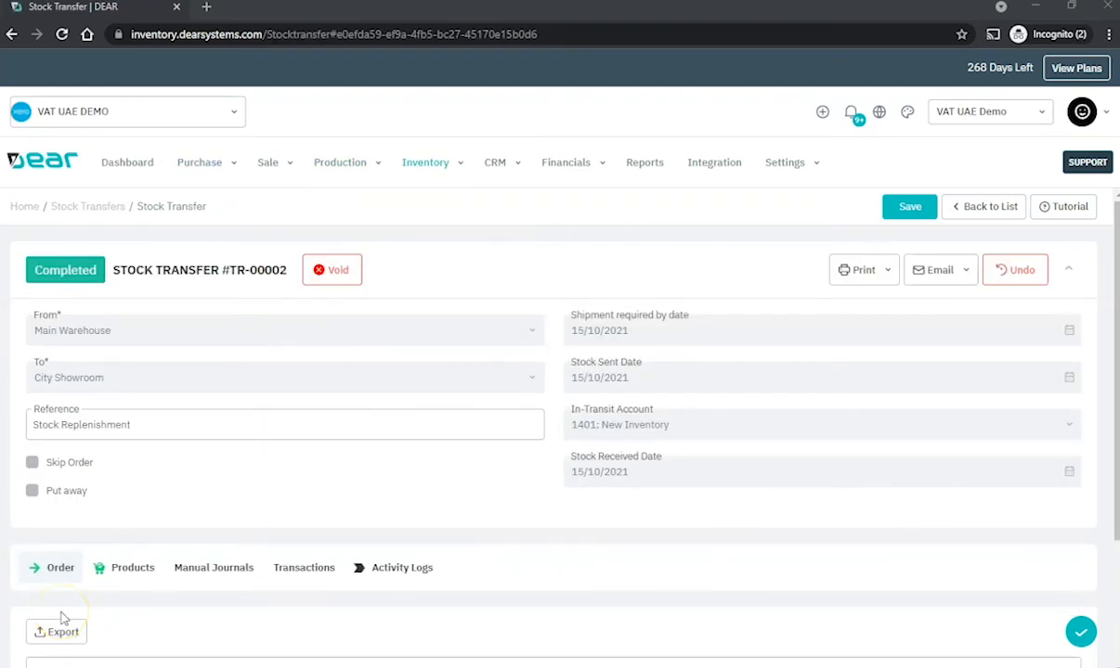
Step: Locate the function for new transfers and examine the Main Warehouse to City Showroom transfer's header, order and products
{"action": "left_click", "coordinate": [457, 163]}
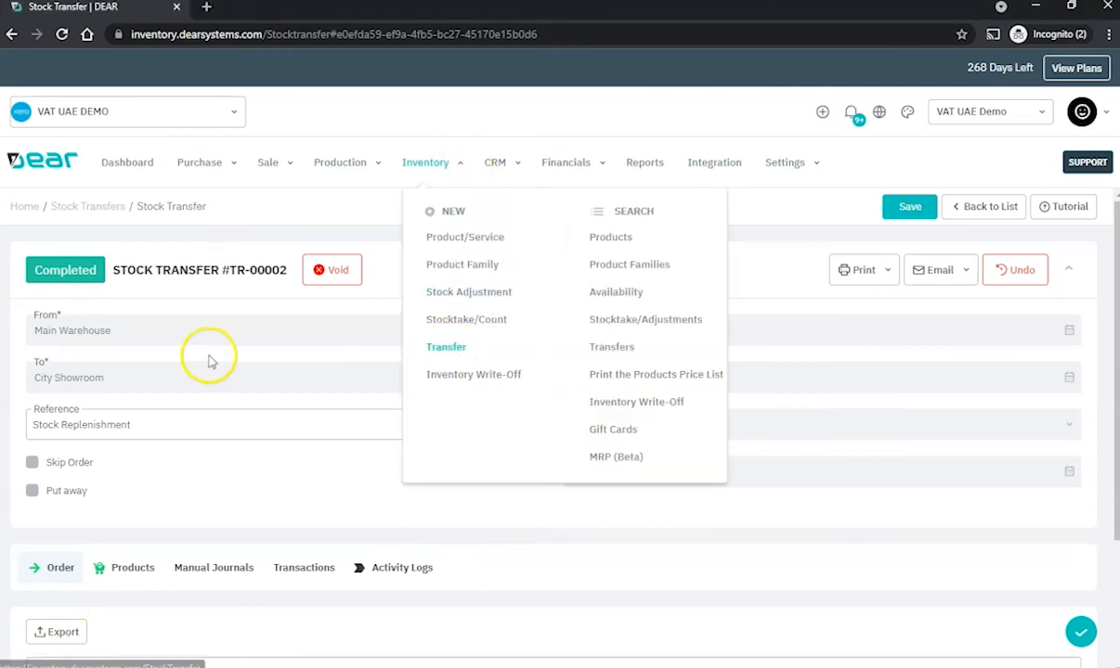
{"action": "left_click", "coordinate": [210, 361]}
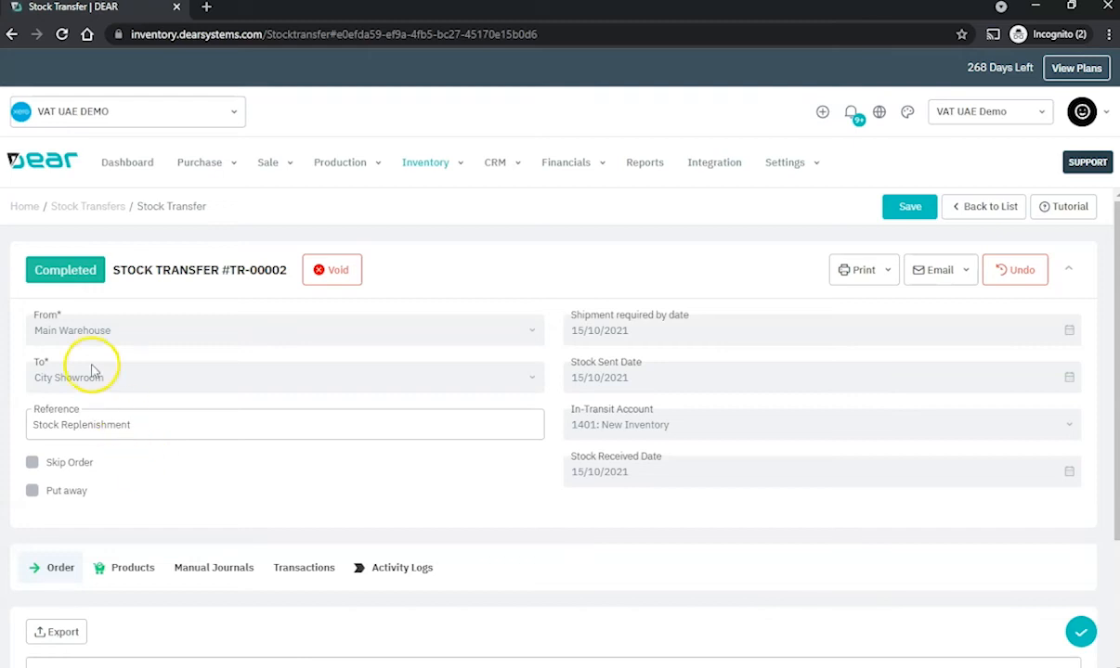
{"action": "scroll", "coordinate": [151, 471], "scroll_direction": "down", "scroll_amount": 2}
{"action": "mouse_move", "coordinate": [106, 556]}
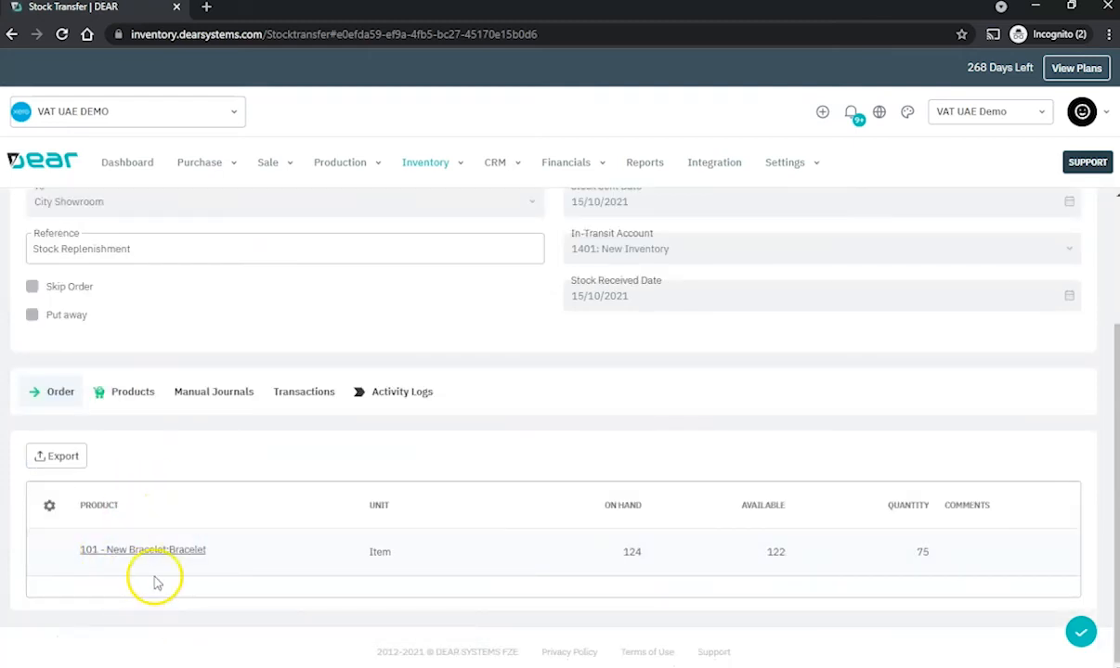
{"action": "left_click", "coordinate": [61, 394]}
{"action": "left_click", "coordinate": [134, 394]}
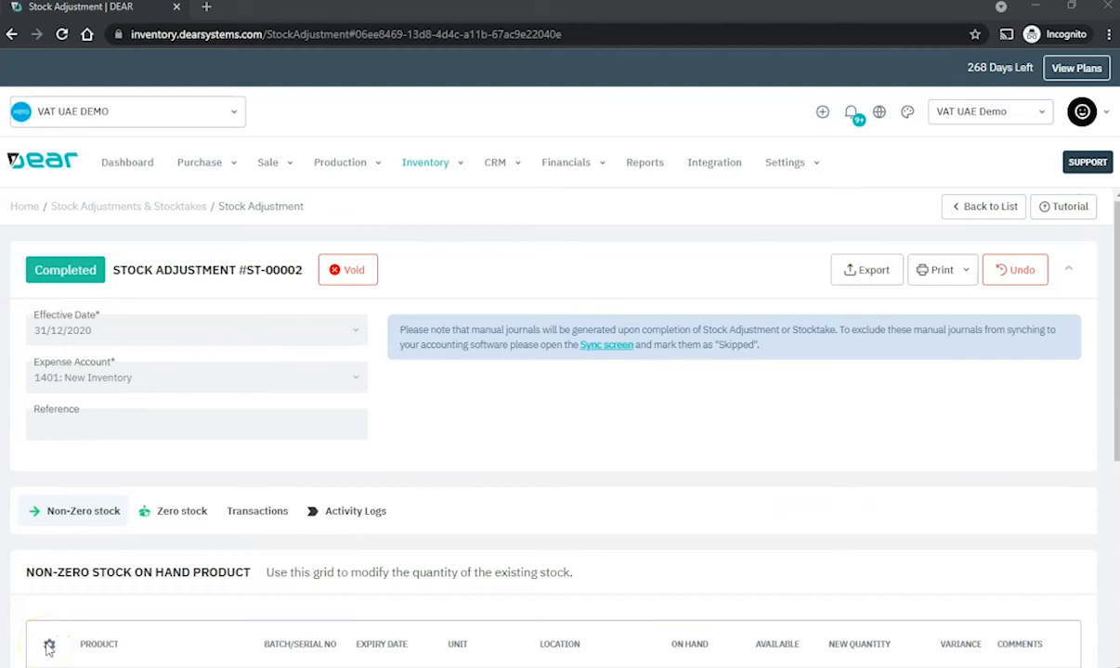
Step: Locate the function for new stock adjustments and examine the completed adjustment's date, expense account, reference, non-zero stock and zero stock
{"action": "left_click", "coordinate": [458, 165]}
{"action": "left_click", "coordinate": [457, 293]}
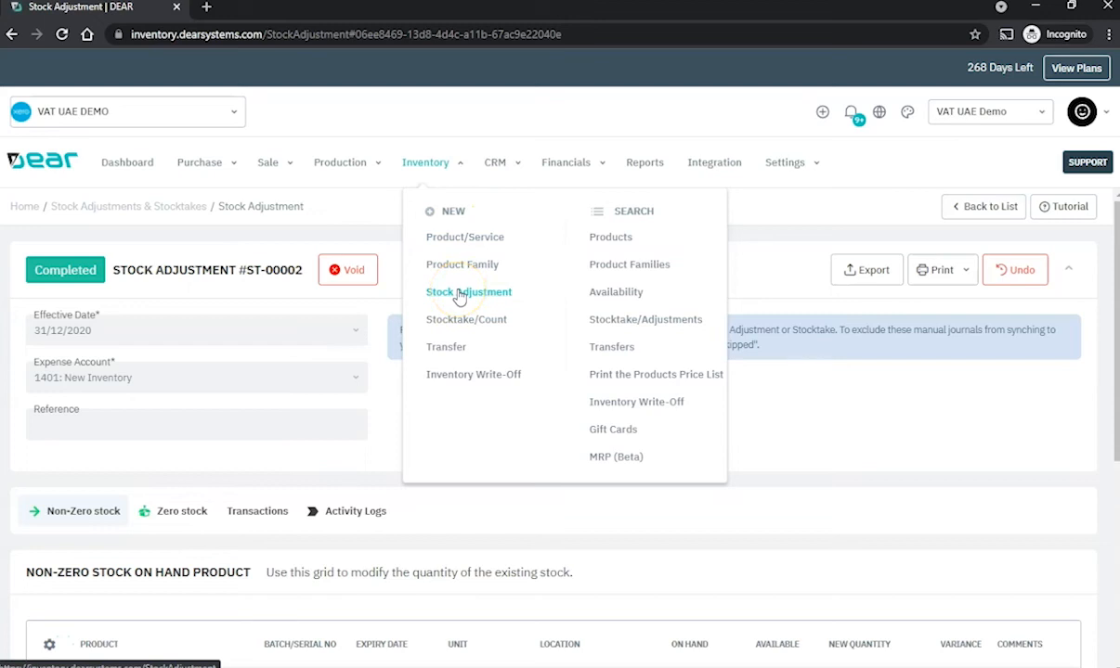
{"action": "left_click", "coordinate": [275, 357]}
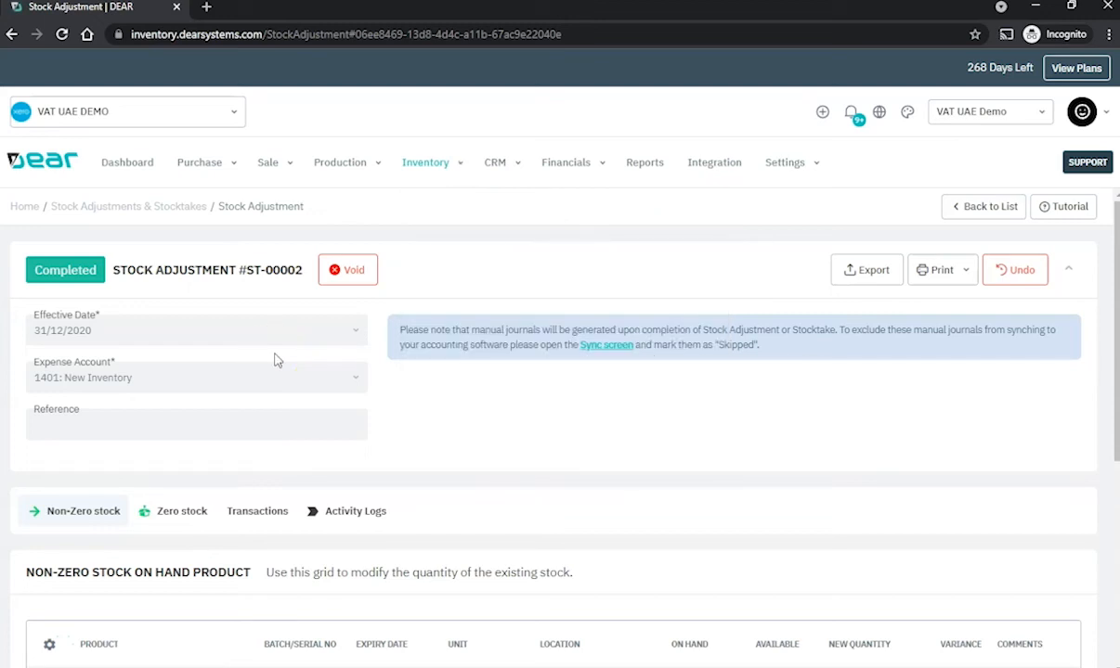
{"action": "left_click", "coordinate": [73, 330]}
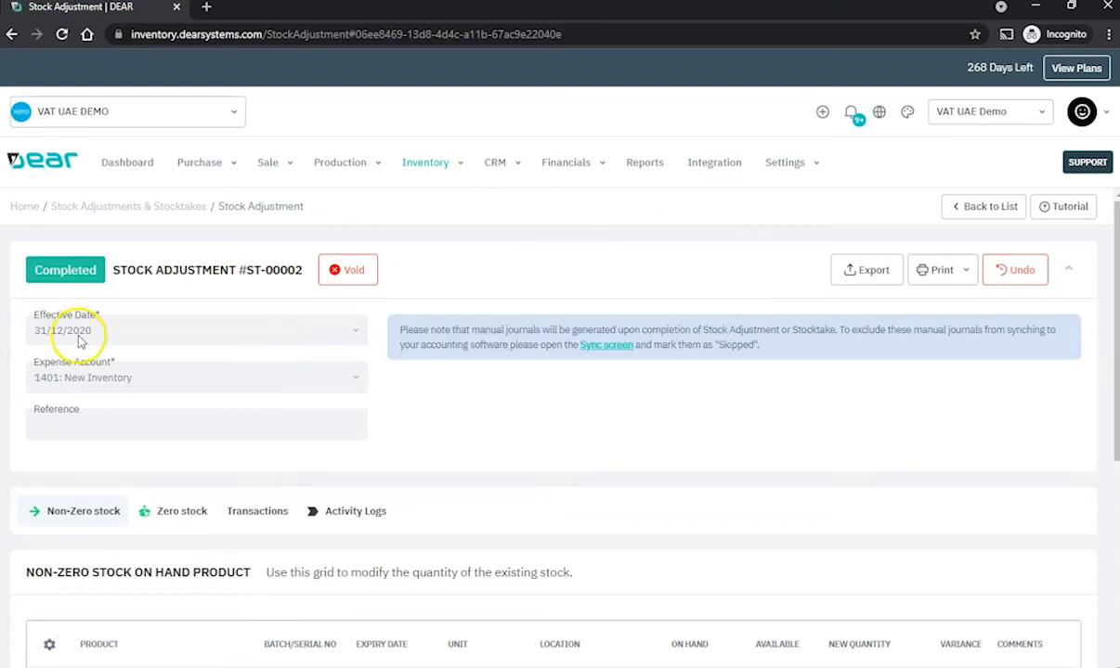
{"action": "left_click", "coordinate": [56, 383]}
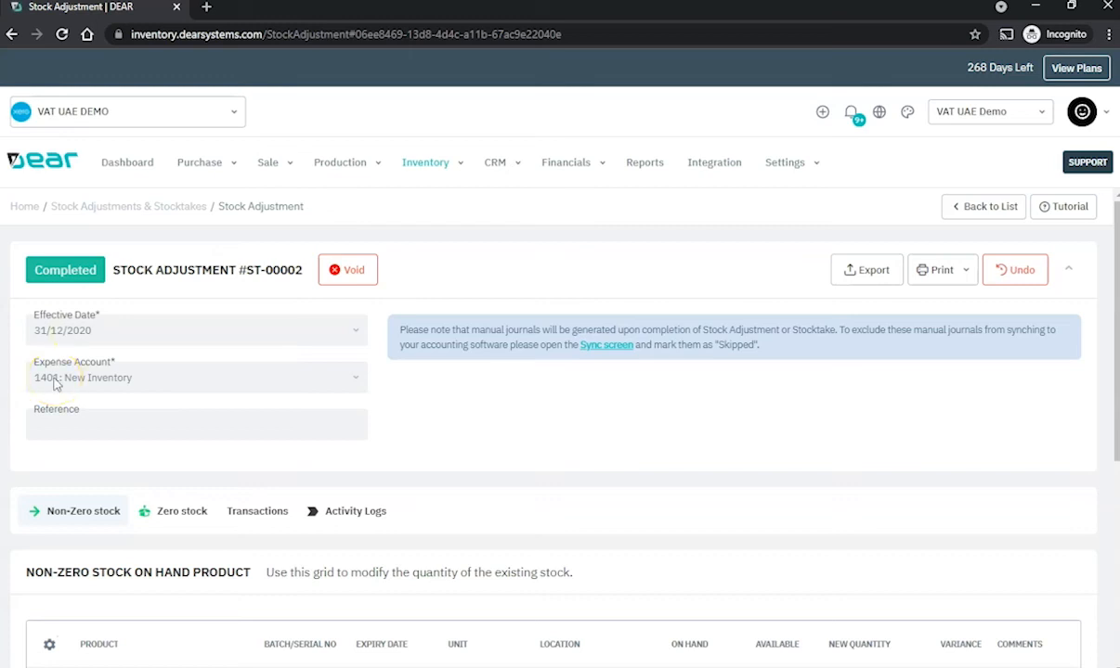
{"action": "left_click", "coordinate": [37, 422]}
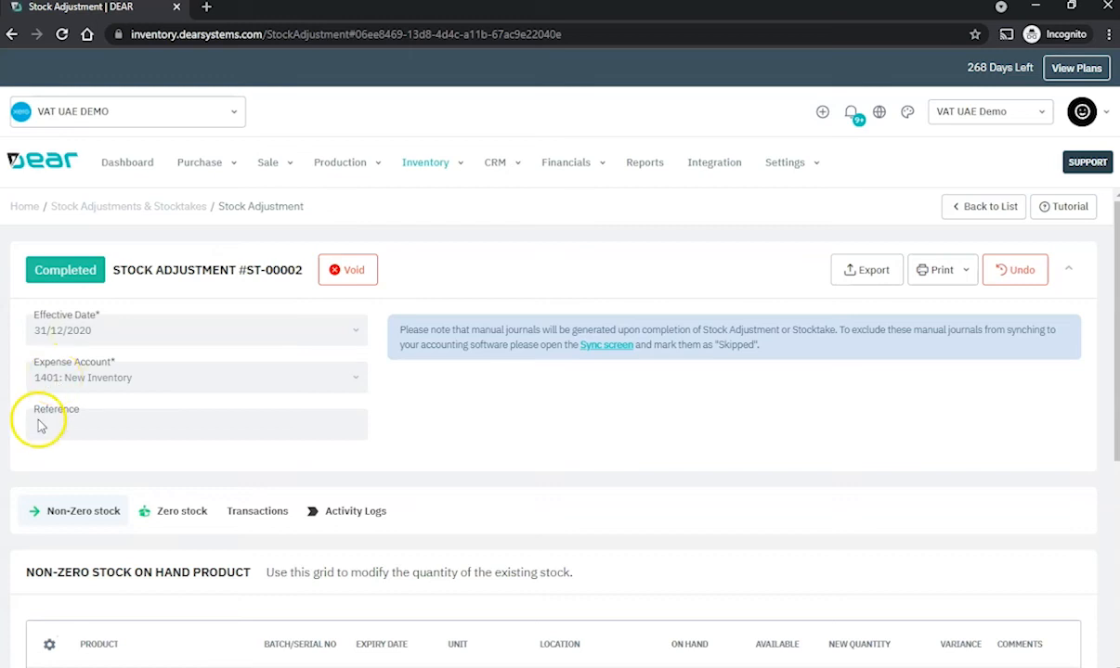
{"action": "scroll", "coordinate": [51, 431], "scroll_direction": "down", "scroll_amount": 2}
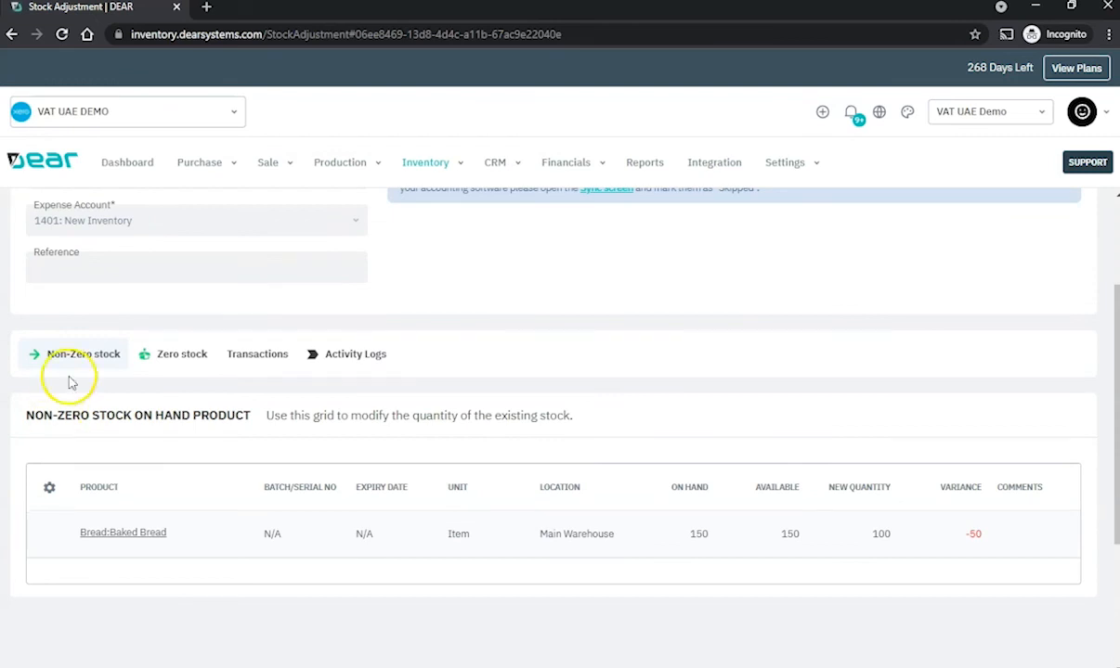
{"action": "left_click", "coordinate": [181, 364]}
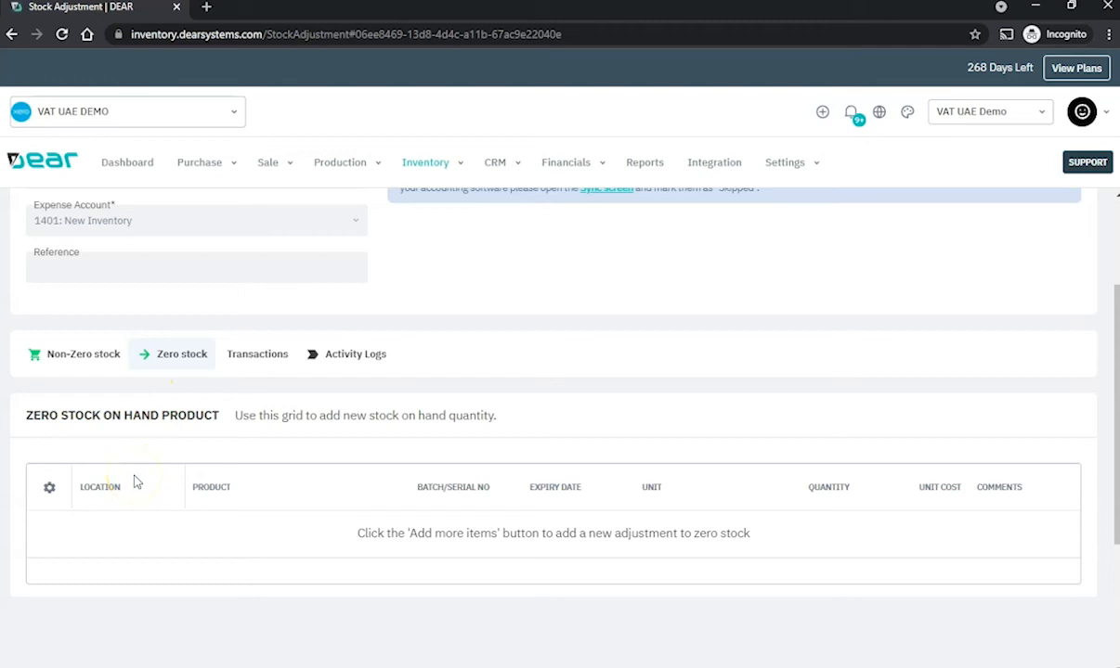
Step: Return to the stock adjustment's header and review the CRM and Financials functions
{"action": "scroll", "coordinate": [213, 436], "scroll_direction": "up", "scroll_amount": 2}
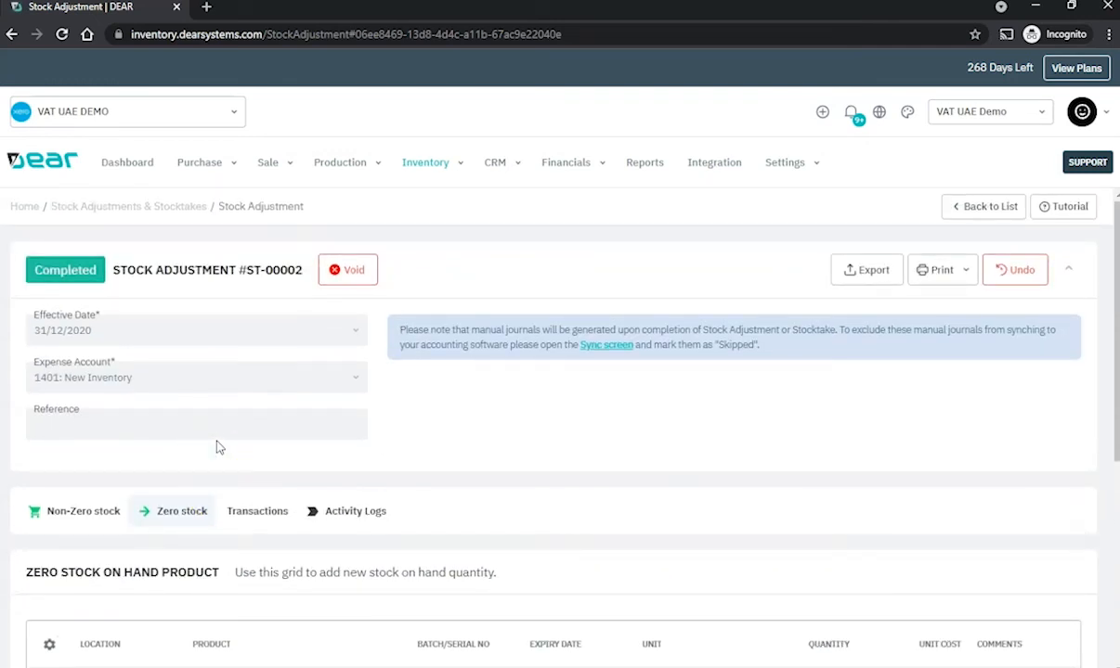
{"action": "left_click", "coordinate": [27, 642]}
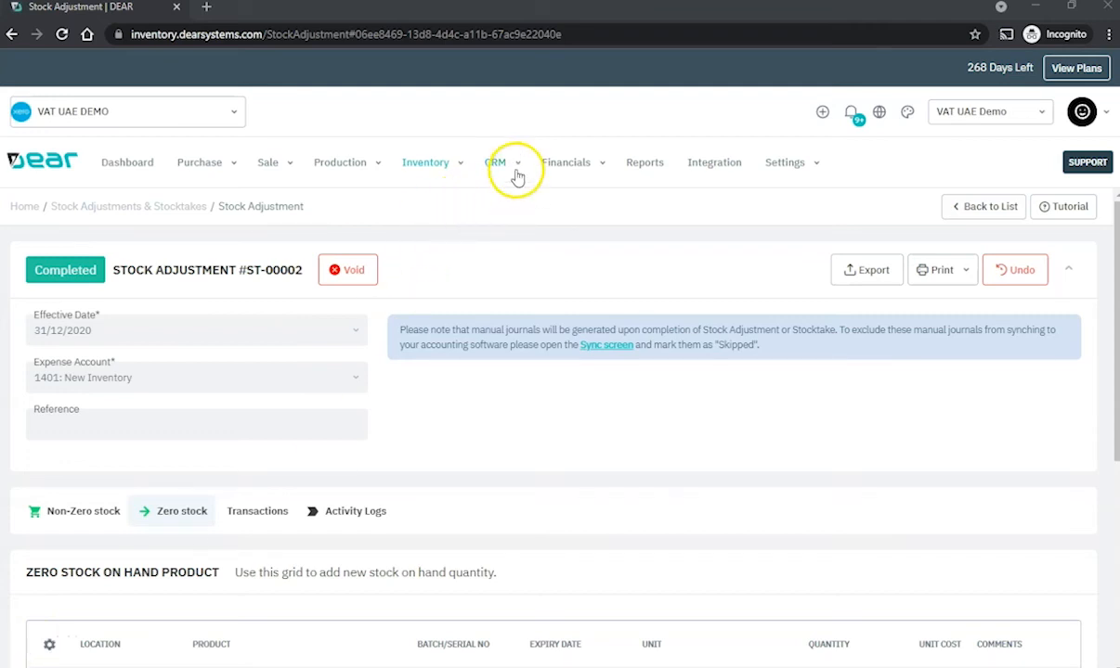
{"action": "left_click", "coordinate": [516, 167]}
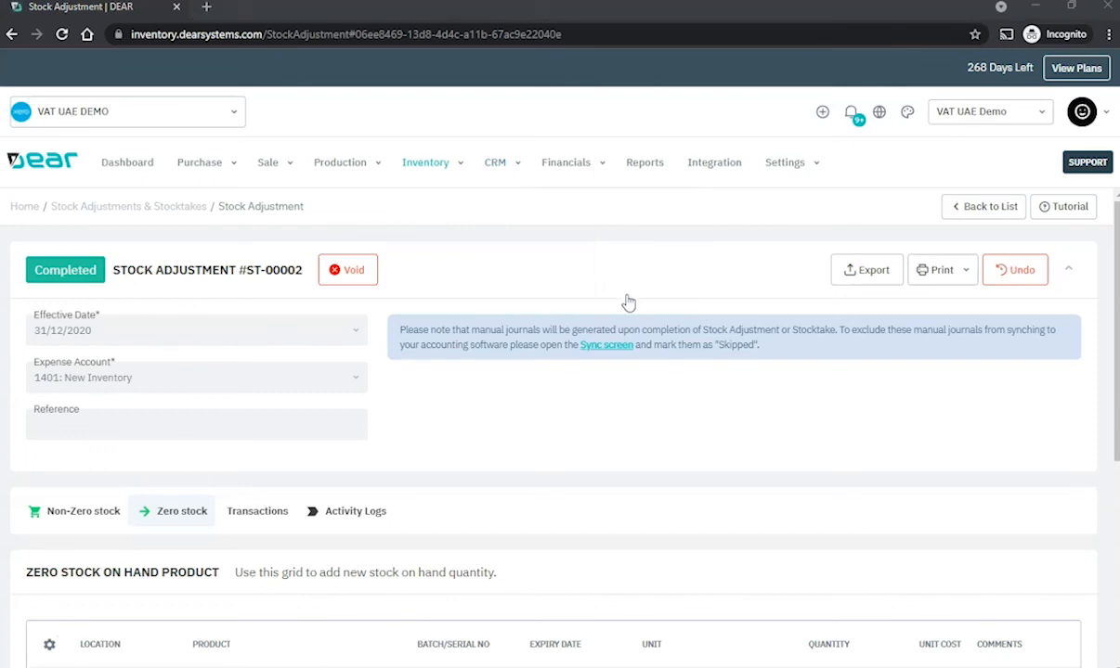
{"action": "left_click", "coordinate": [603, 174]}
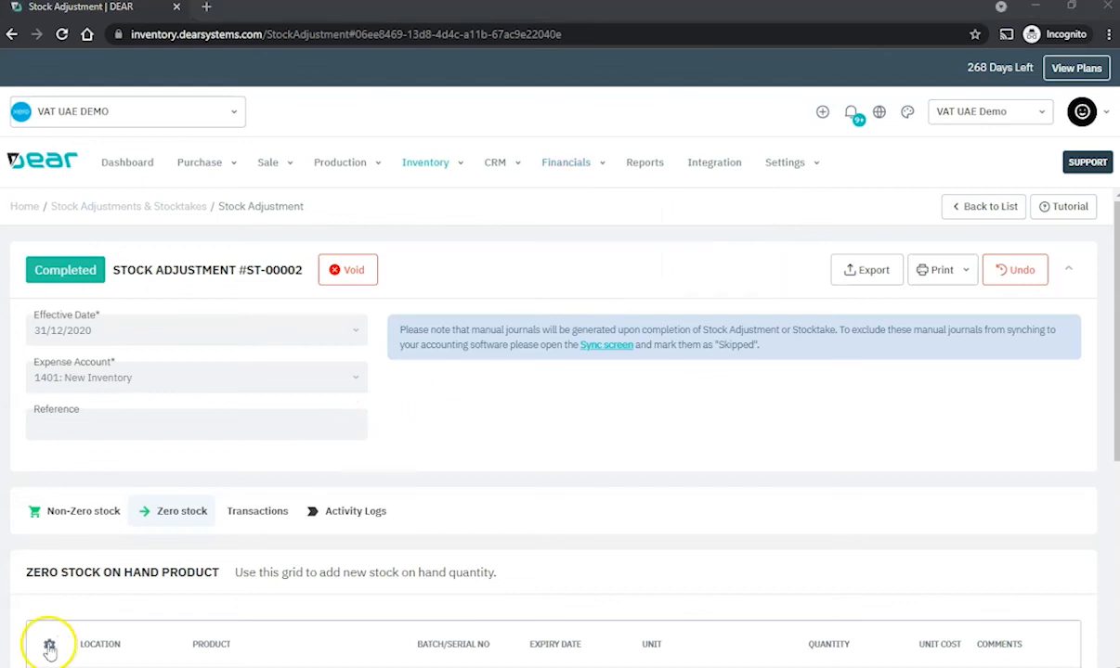
Step: Open the reports list and browse the sale, inventory, financial and audit report categories
{"action": "left_click", "coordinate": [640, 169]}
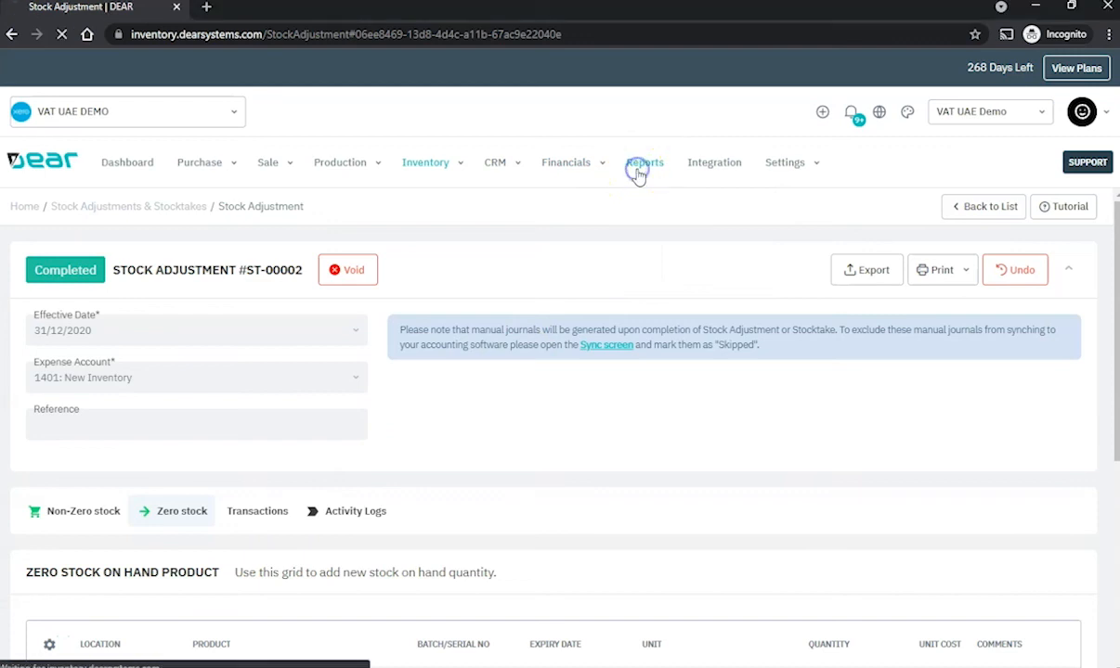
{"action": "left_click", "coordinate": [58, 390]}
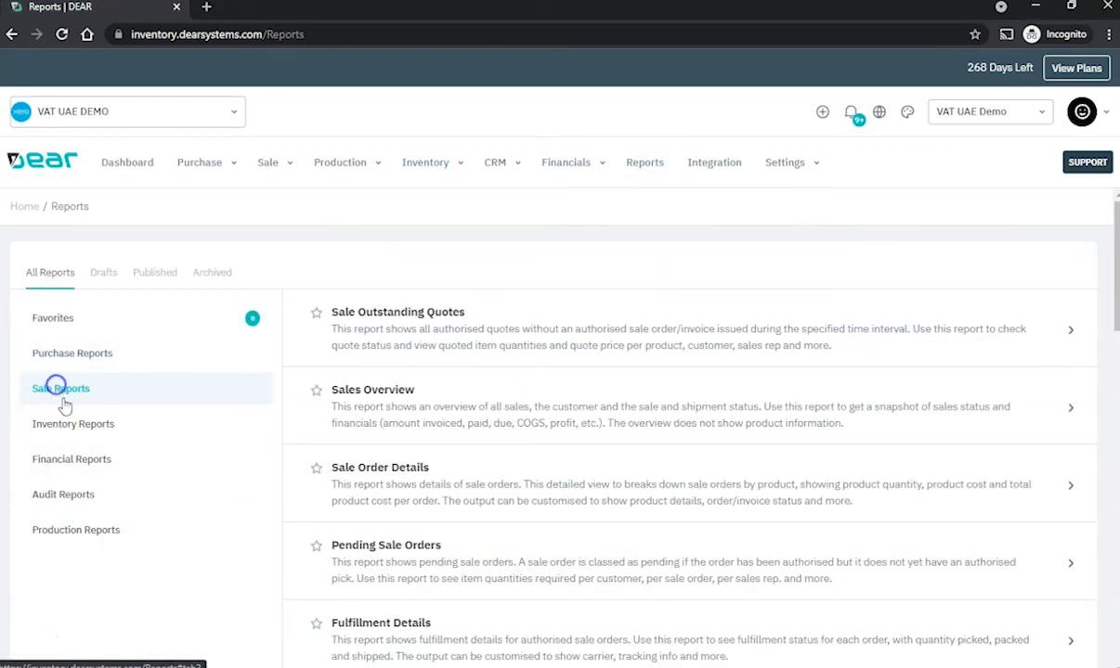
{"action": "left_click", "coordinate": [69, 422]}
{"action": "left_click", "coordinate": [77, 460]}
{"action": "left_click", "coordinate": [90, 429]}
{"action": "left_click", "coordinate": [75, 390]}
{"action": "left_click", "coordinate": [70, 425]}
{"action": "left_click", "coordinate": [79, 461]}
{"action": "left_click", "coordinate": [82, 493]}
{"action": "left_click", "coordinate": [76, 461]}
{"action": "left_click", "coordinate": [63, 389]}
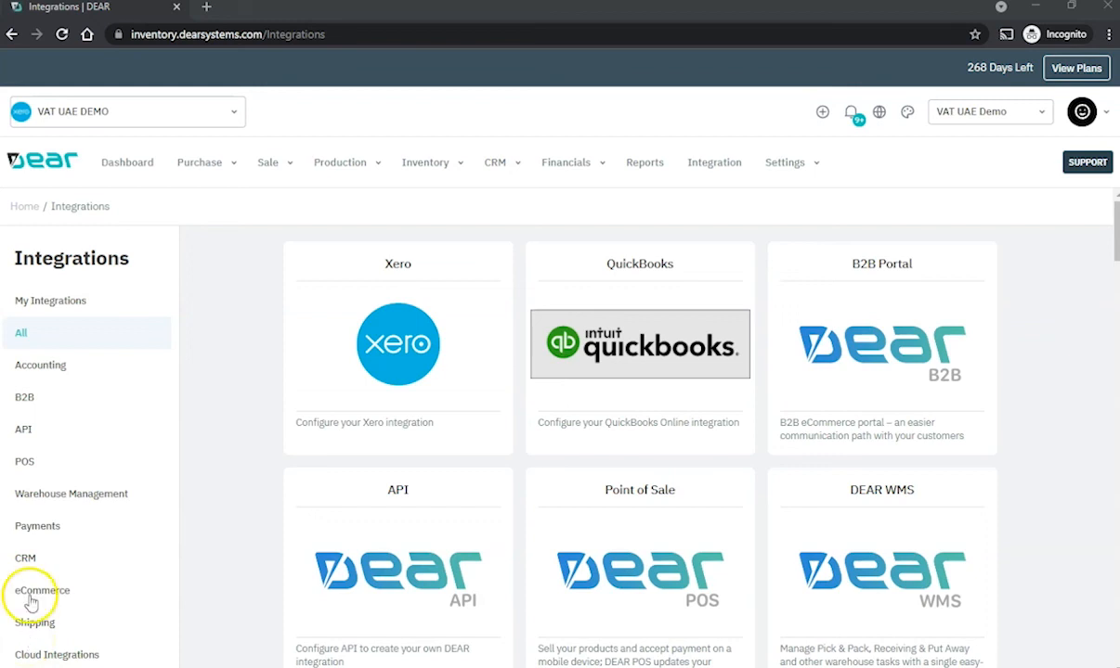
Step: Browse the available integrations for B2B, eCommerce, shipping, fulfilment services and warehouse management
{"action": "left_click", "coordinate": [25, 398]}
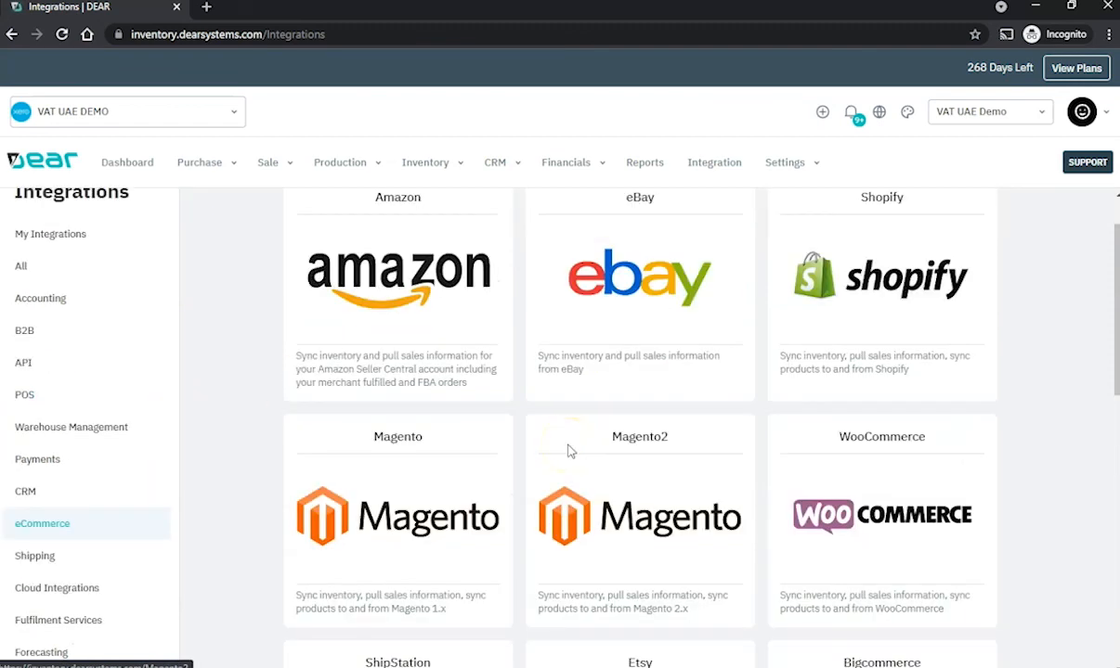
{"action": "scroll", "coordinate": [570, 451], "scroll_direction": "up", "scroll_amount": 1}
{"action": "left_click", "coordinate": [28, 465]}
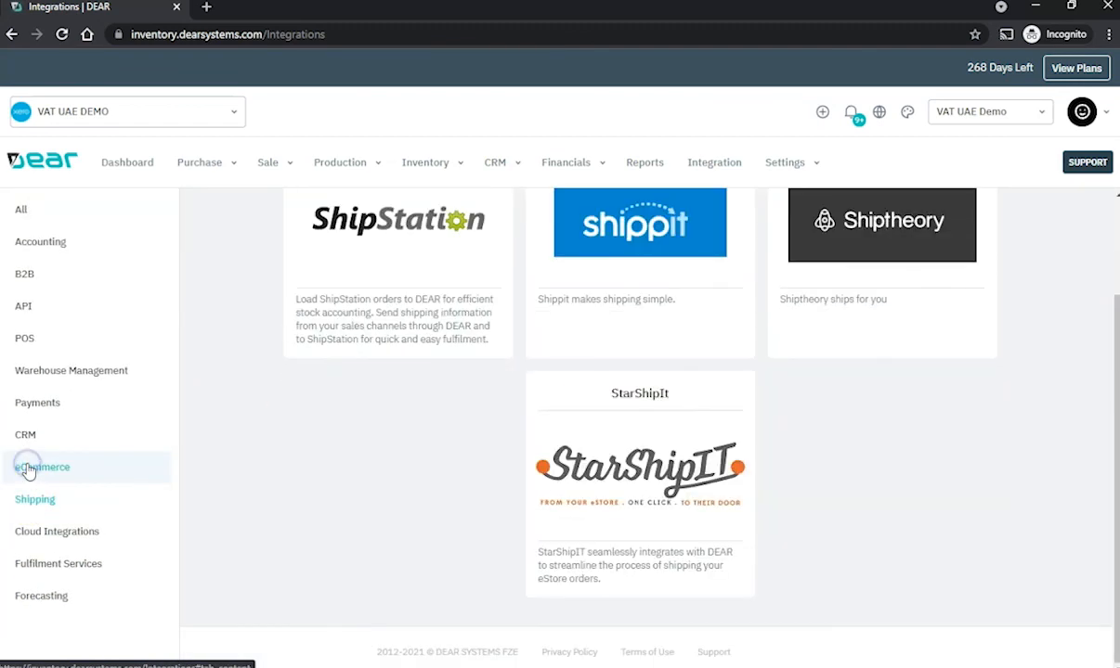
{"action": "left_click", "coordinate": [57, 561]}
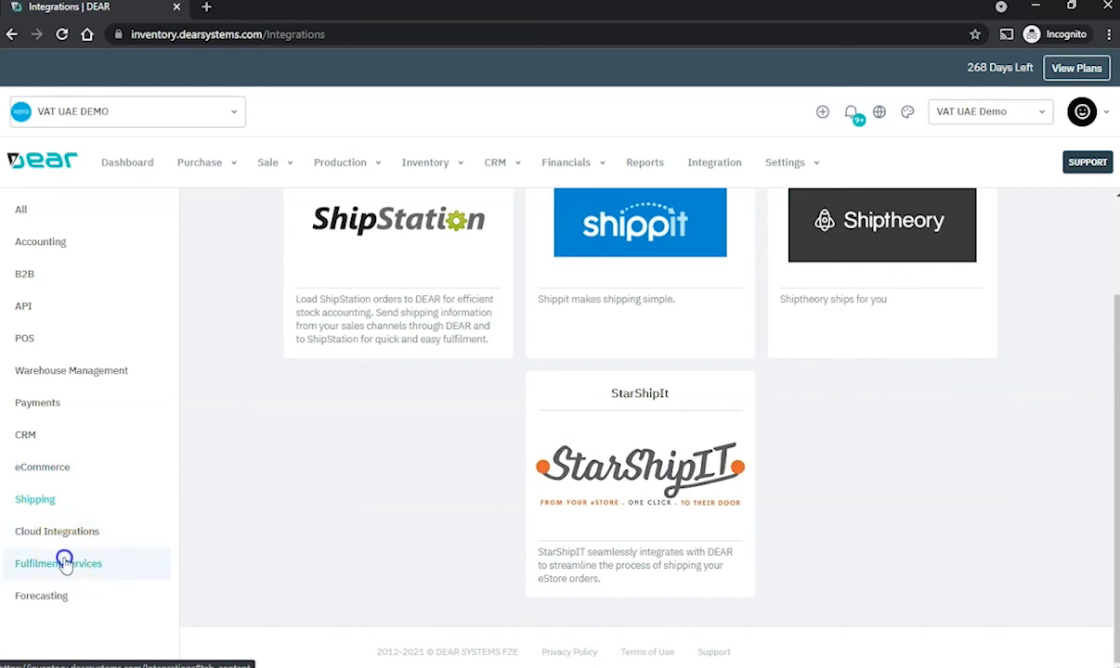
{"action": "scroll", "coordinate": [203, 482], "scroll_direction": "up", "scroll_amount": 1}
{"action": "left_click", "coordinate": [27, 464]}
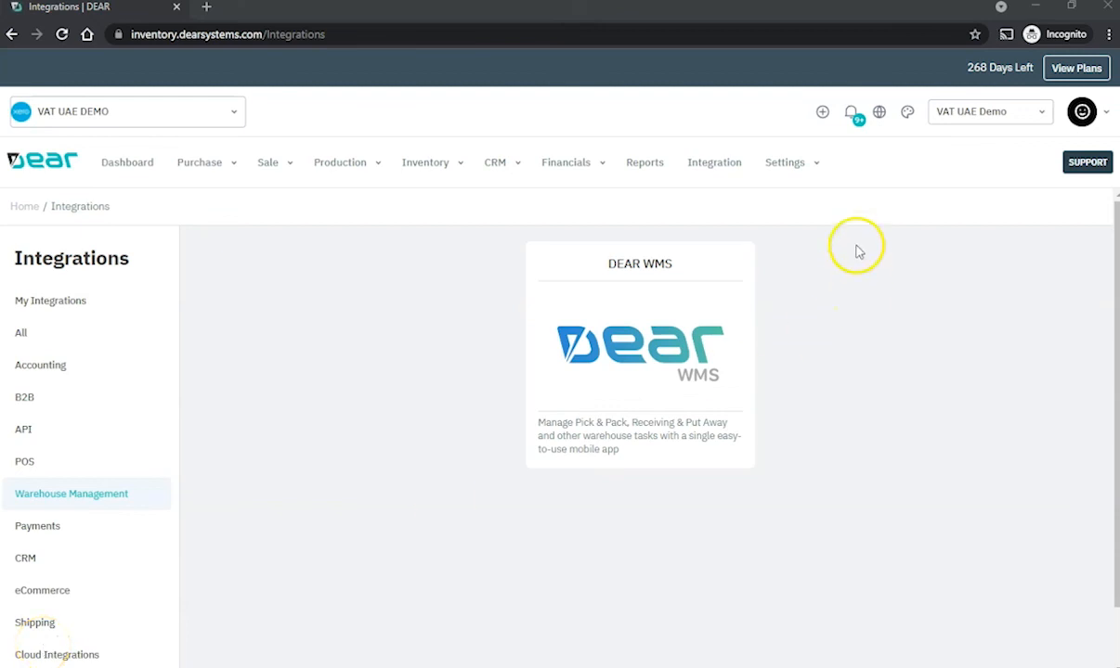
Step: Open the general settings and examine the organisation, security, financial and sale price tier name settings
{"action": "left_click", "coordinate": [814, 167]}
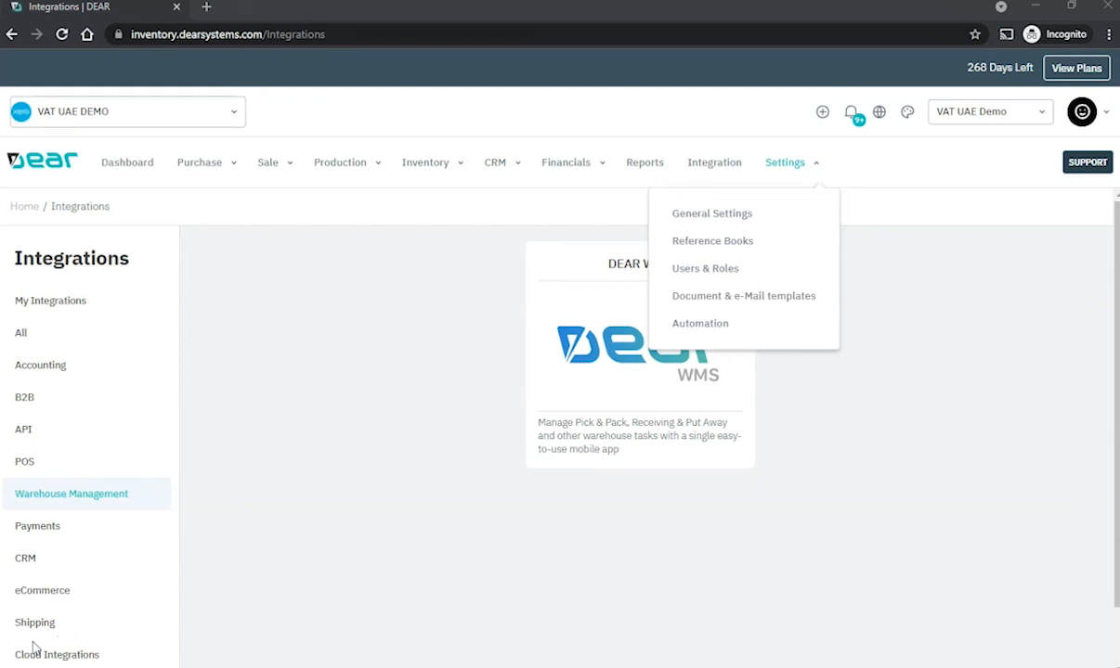
{"action": "left_click", "coordinate": [33, 643]}
{"action": "left_click", "coordinate": [694, 216]}
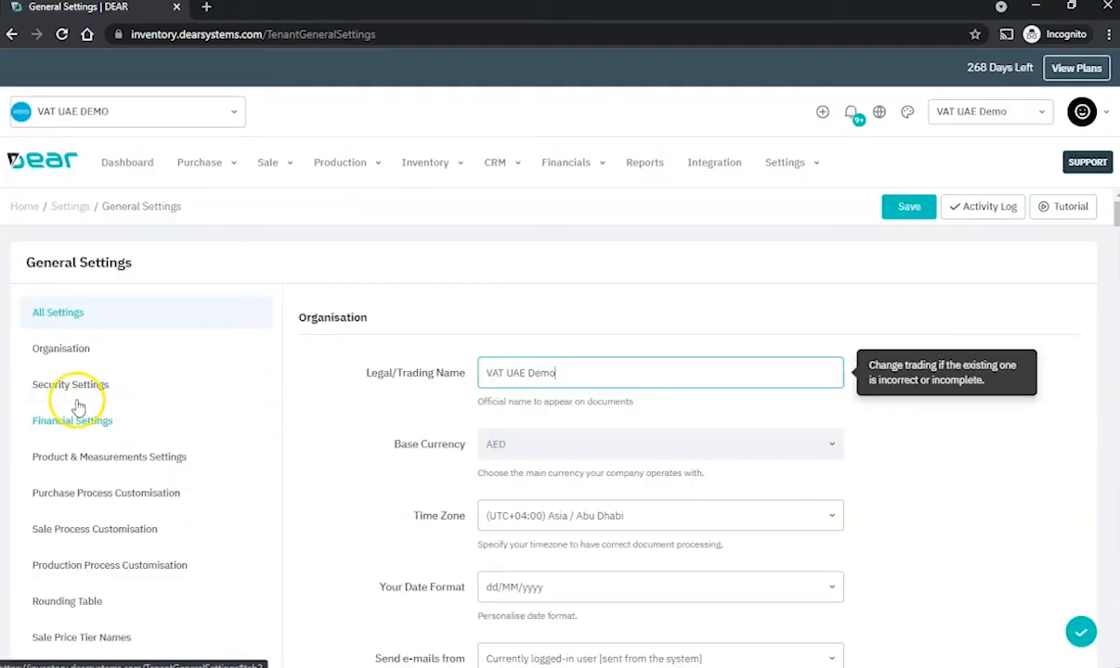
{"action": "left_click", "coordinate": [77, 398]}
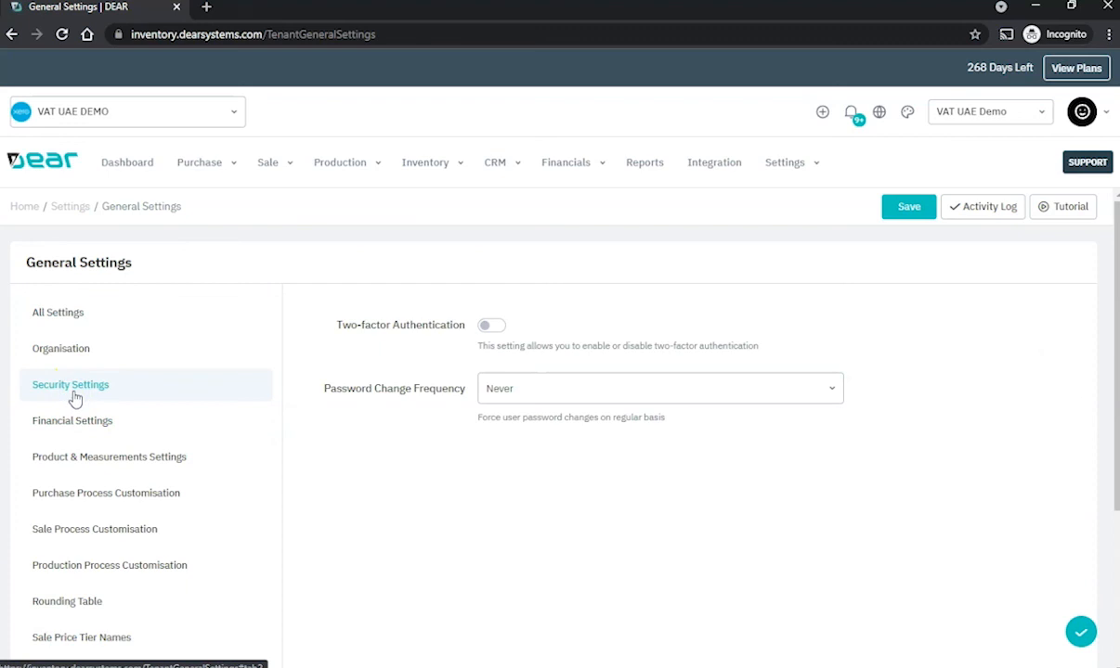
{"action": "left_click", "coordinate": [81, 420]}
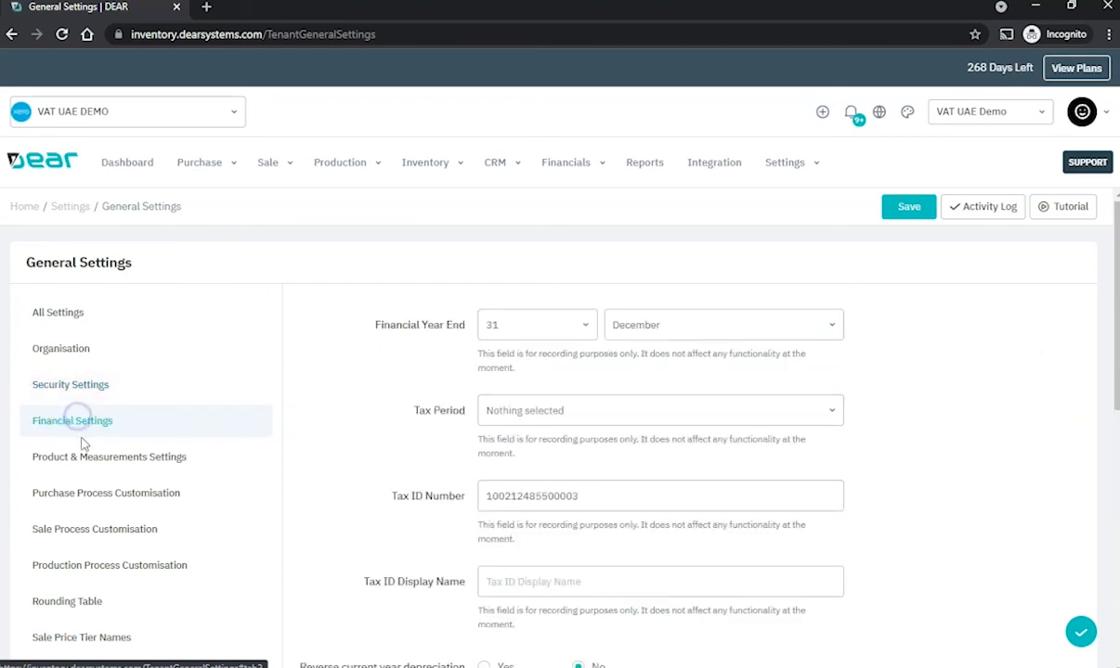
{"action": "scroll", "coordinate": [86, 448], "scroll_direction": "down", "scroll_amount": 2}
{"action": "left_click", "coordinate": [67, 478]}
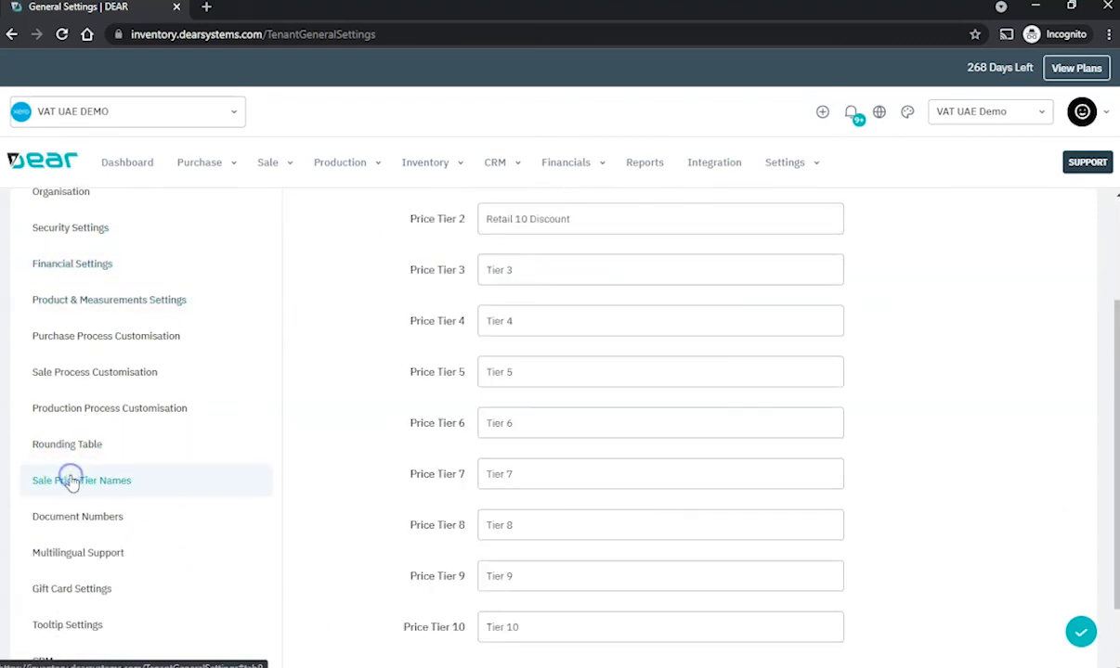
{"action": "scroll", "coordinate": [467, 383], "scroll_direction": "down", "scroll_amount": 1}
{"action": "scroll", "coordinate": [467, 383], "scroll_direction": "up", "scroll_amount": 1}
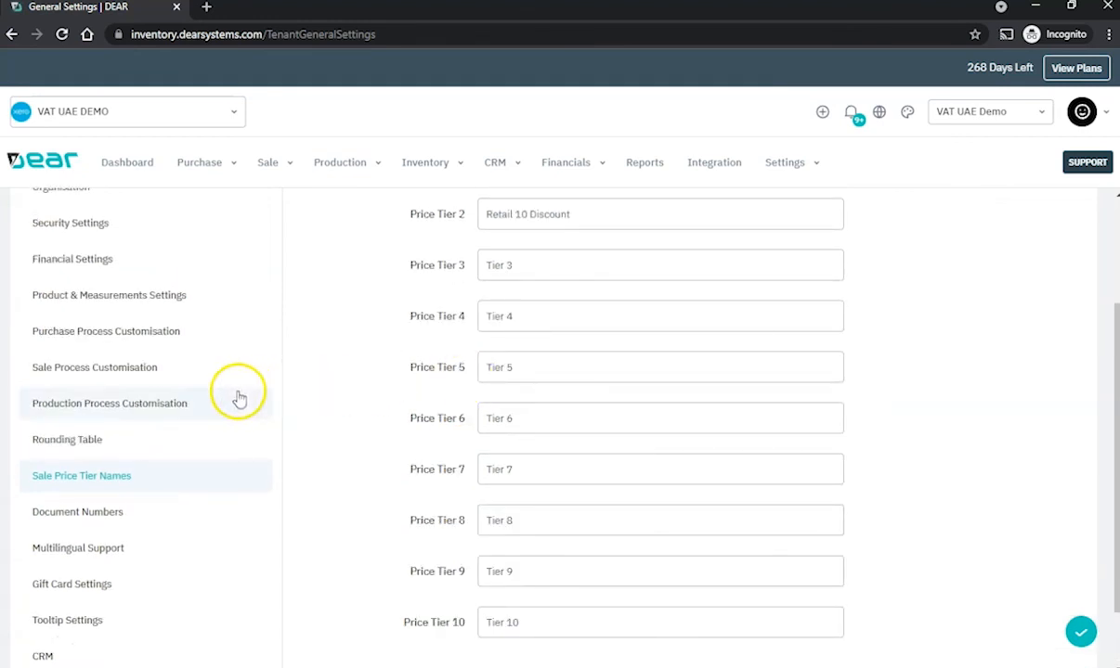
Step: Examine the prefixes, next numbers and suffixes in the document number settings
{"action": "left_click", "coordinate": [77, 509]}
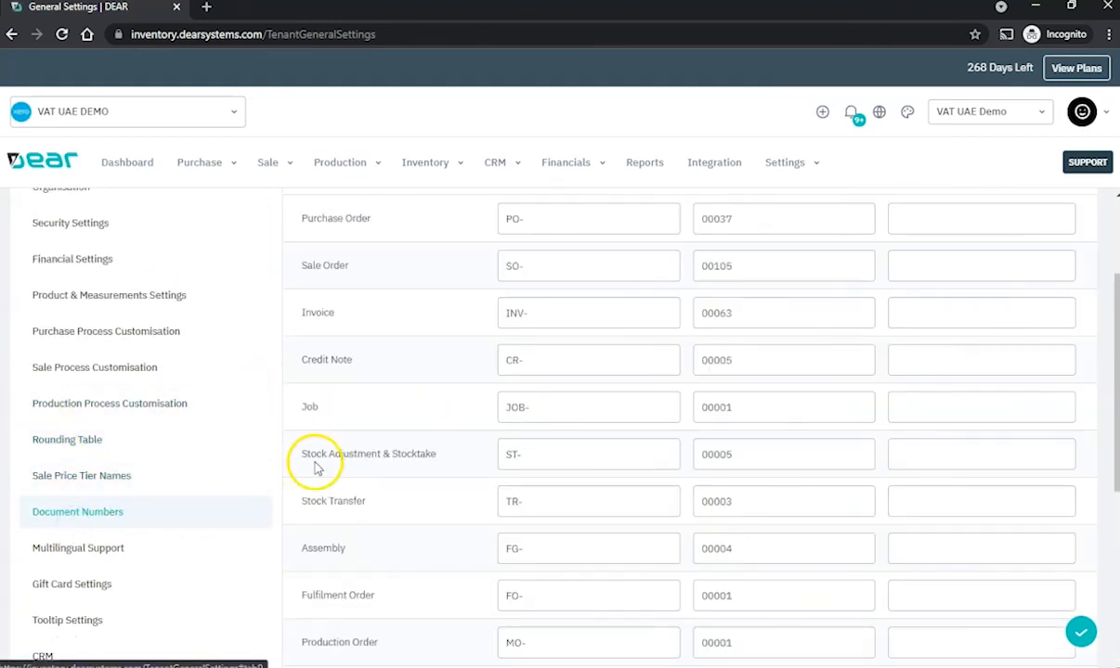
{"action": "scroll", "coordinate": [311, 461], "scroll_direction": "up", "scroll_amount": 1}
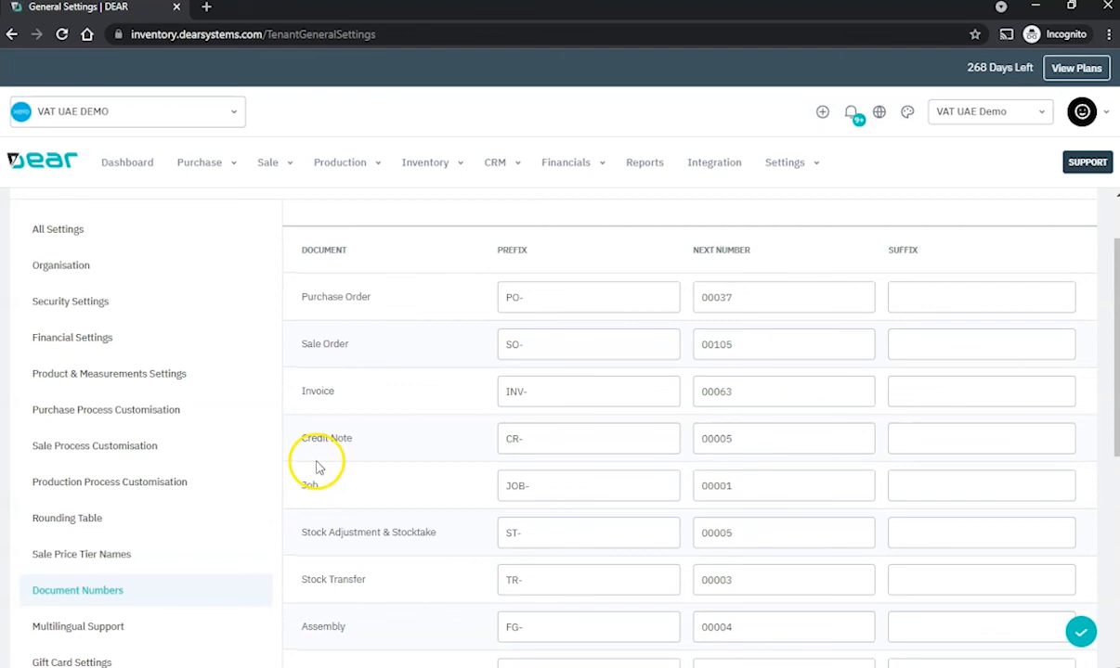
{"action": "scroll", "coordinate": [187, 579], "scroll_direction": "down", "scroll_amount": 2}
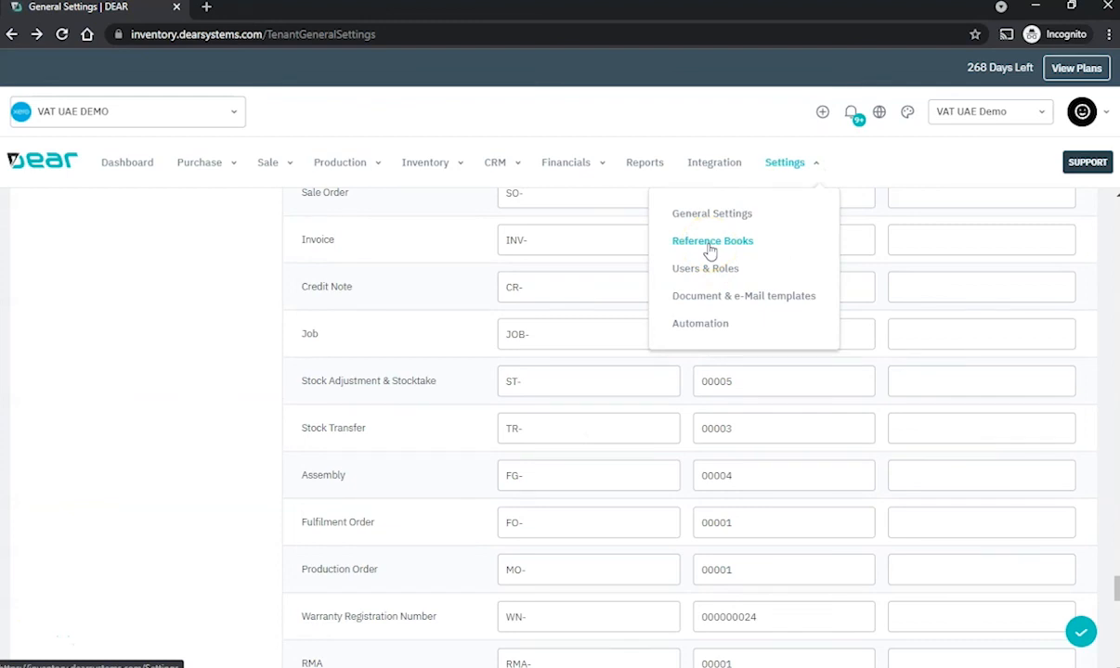
Step: Open the reference books and review the financial ones, including chart of accounts, account mapping, opening balances, taxation rules and payment terms
{"action": "left_click", "coordinate": [710, 244]}
{"action": "left_click", "coordinate": [630, 120]}
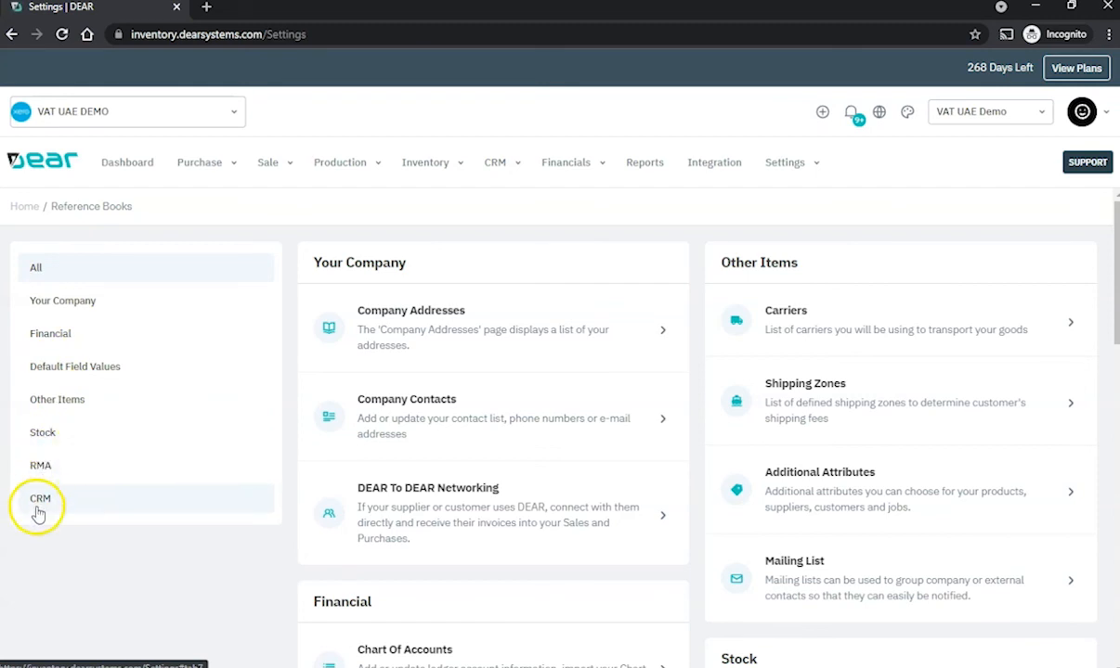
{"action": "left_click", "coordinate": [55, 332]}
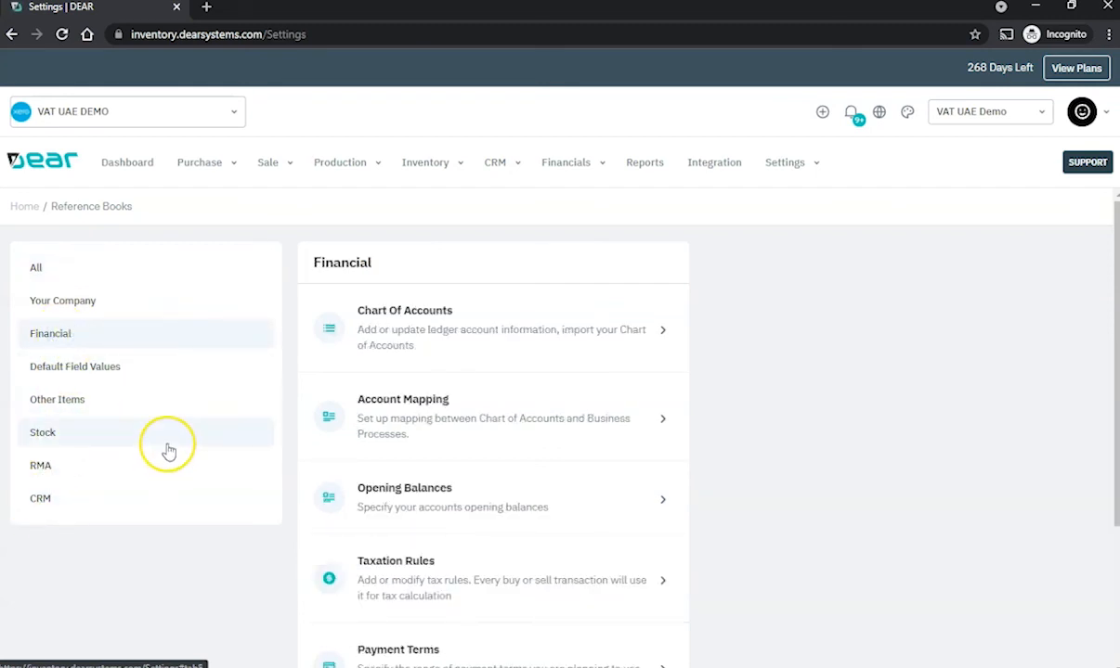
{"action": "left_click", "coordinate": [388, 322]}
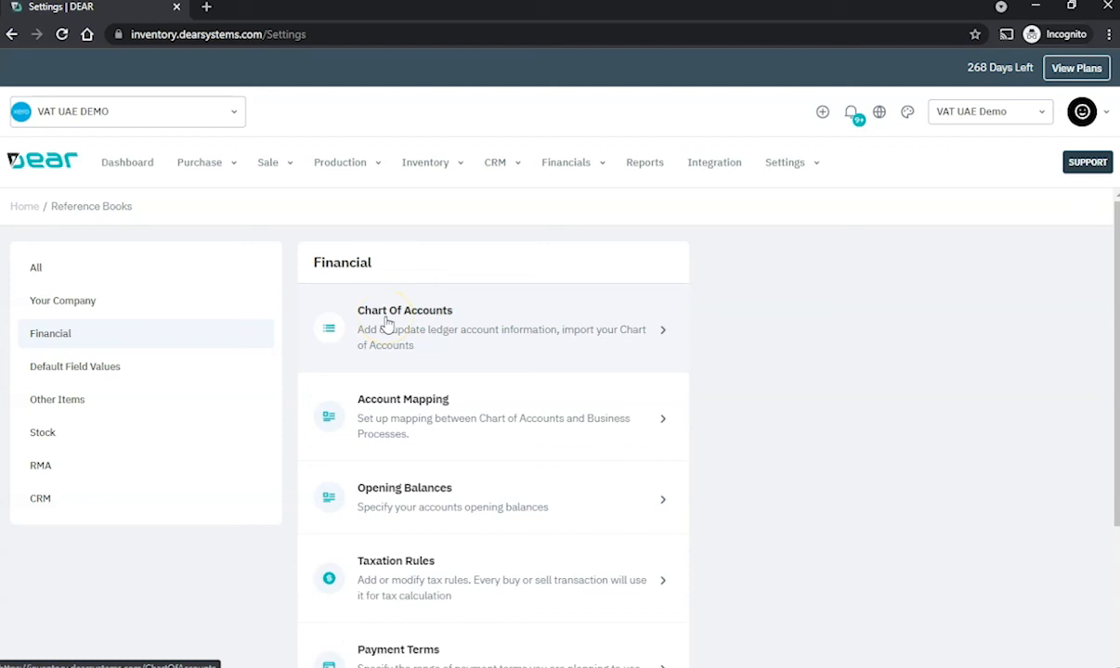
{"action": "left_click", "coordinate": [400, 407]}
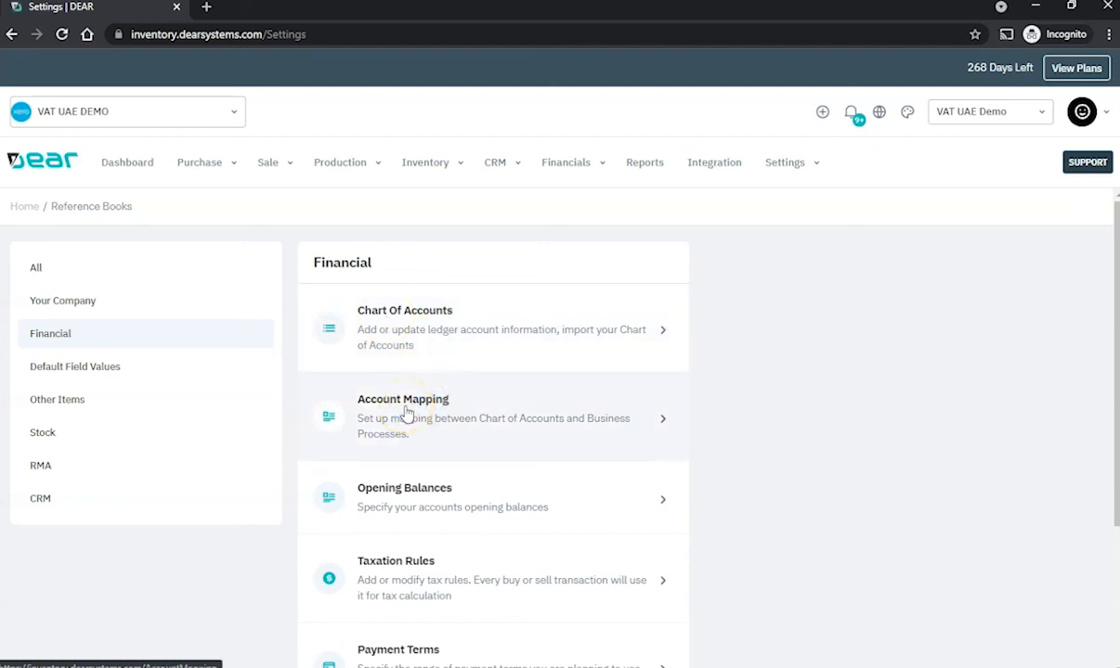
{"action": "scroll", "coordinate": [406, 413], "scroll_direction": "down", "scroll_amount": 1}
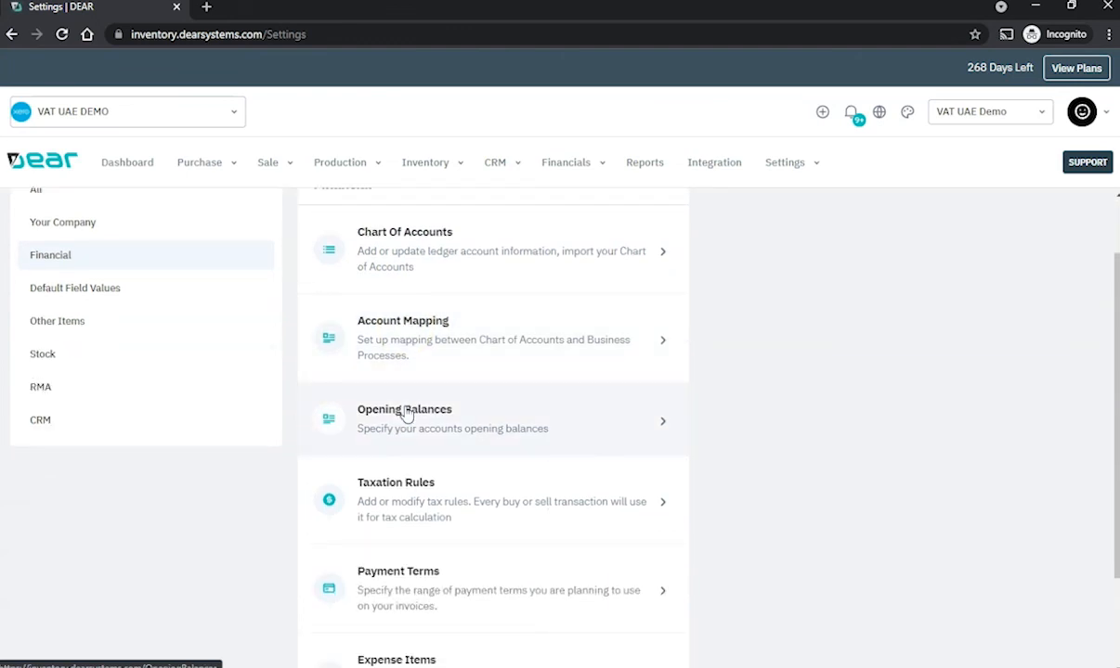
{"action": "left_click", "coordinate": [406, 413]}
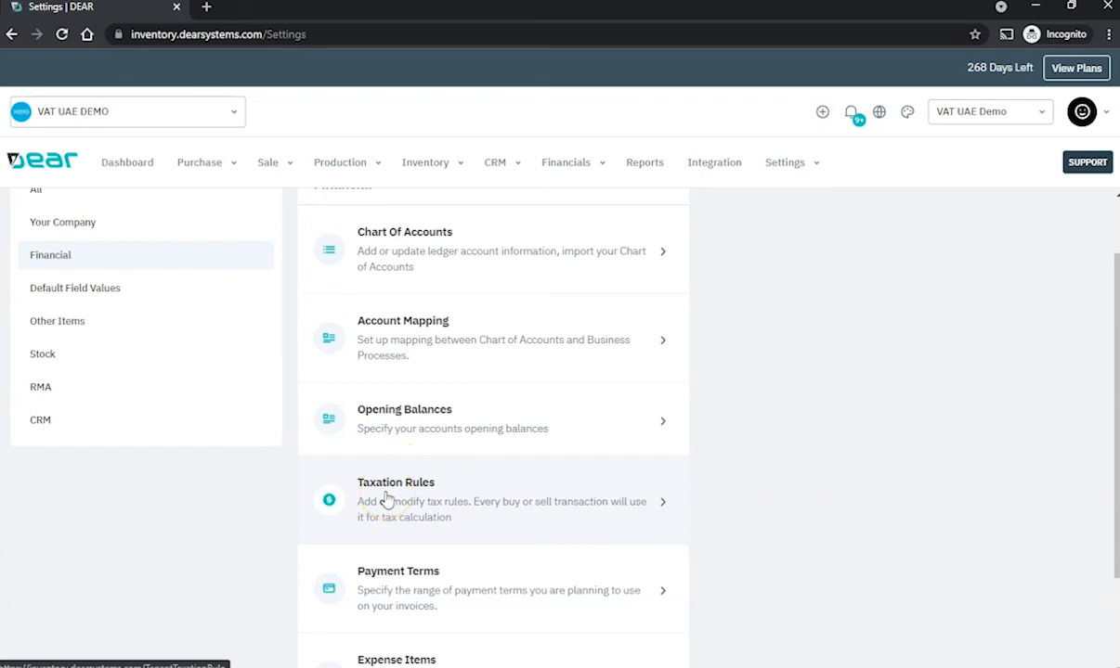
{"action": "scroll", "coordinate": [388, 501], "scroll_direction": "down", "scroll_amount": 1}
{"action": "scroll", "coordinate": [394, 520], "scroll_direction": "down", "scroll_amount": 1}
Step: Review the reference books for default field values, other items and stock
{"action": "left_click", "coordinate": [399, 550]}
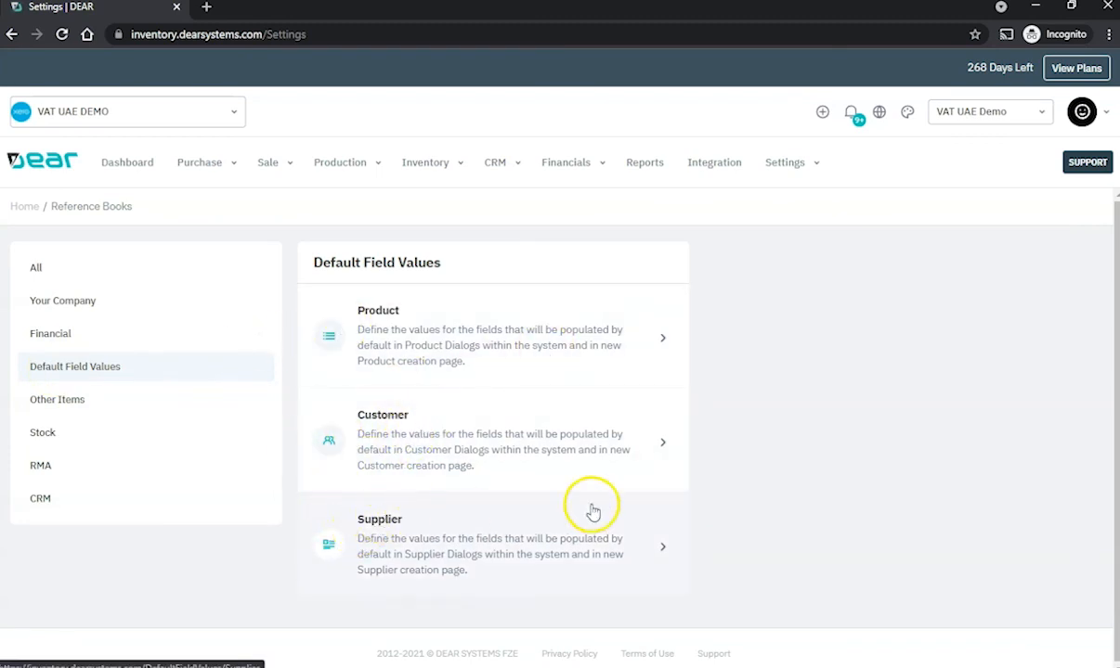
{"action": "left_click", "coordinate": [74, 404]}
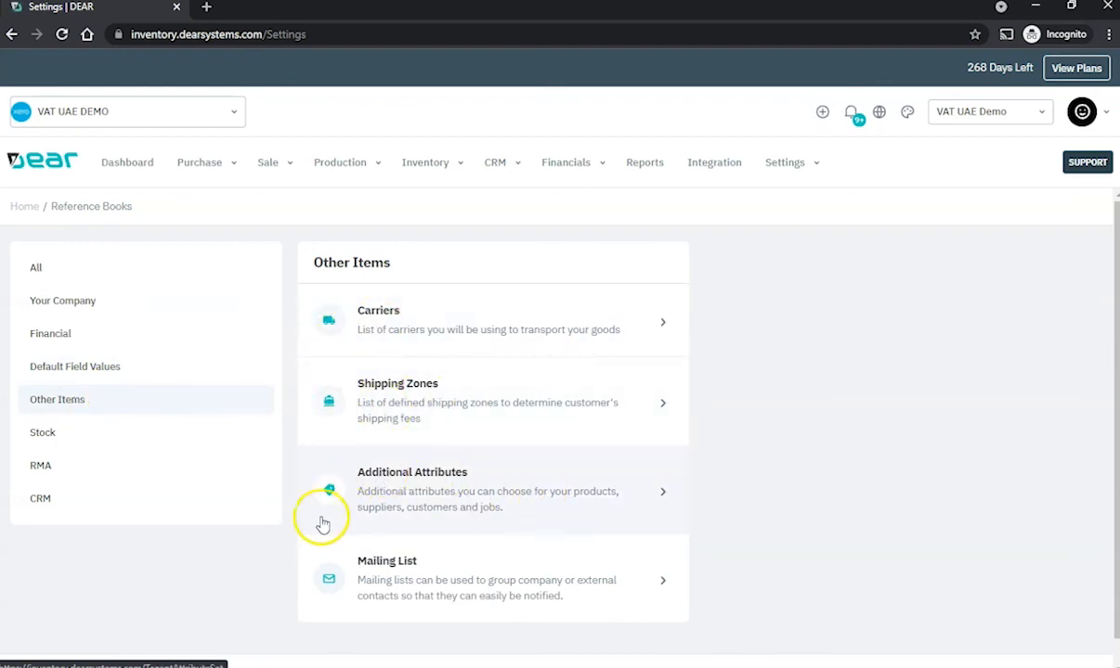
{"action": "left_click", "coordinate": [43, 434]}
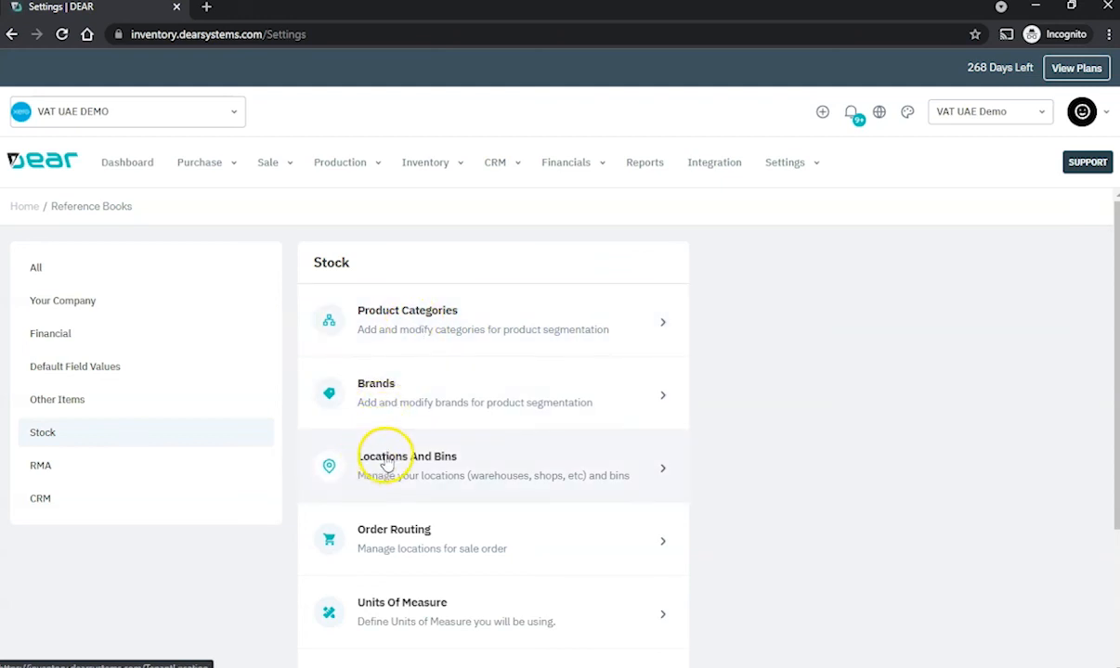
{"action": "scroll", "coordinate": [142, 594], "scroll_direction": "down", "scroll_amount": 1}
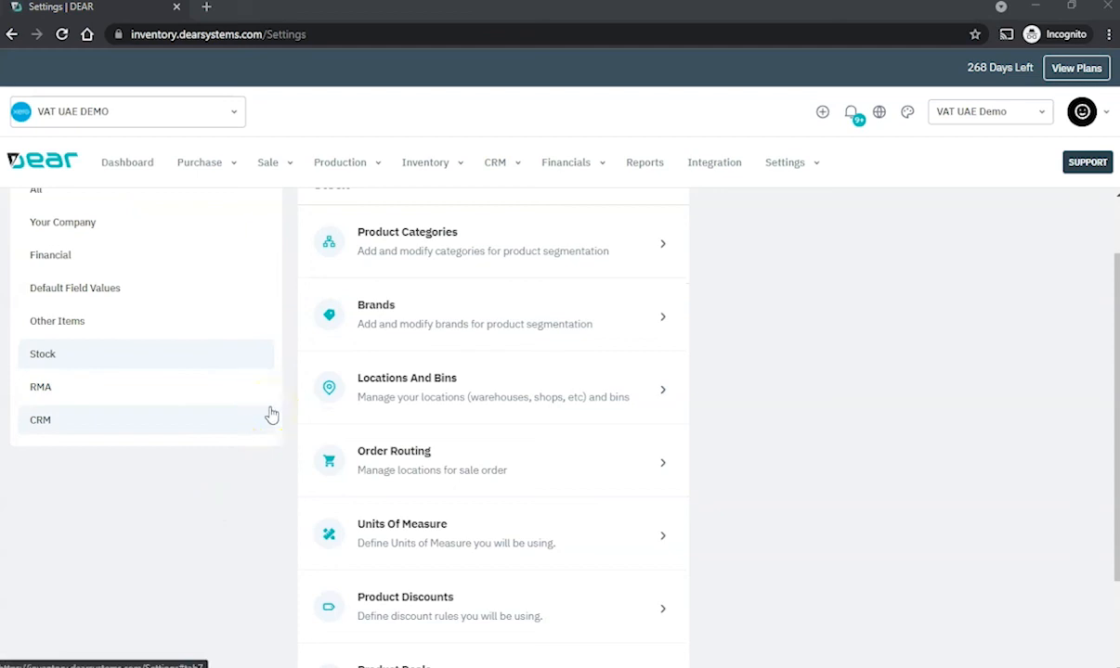
{"action": "scroll", "coordinate": [271, 415], "scroll_direction": "down", "scroll_amount": 2}
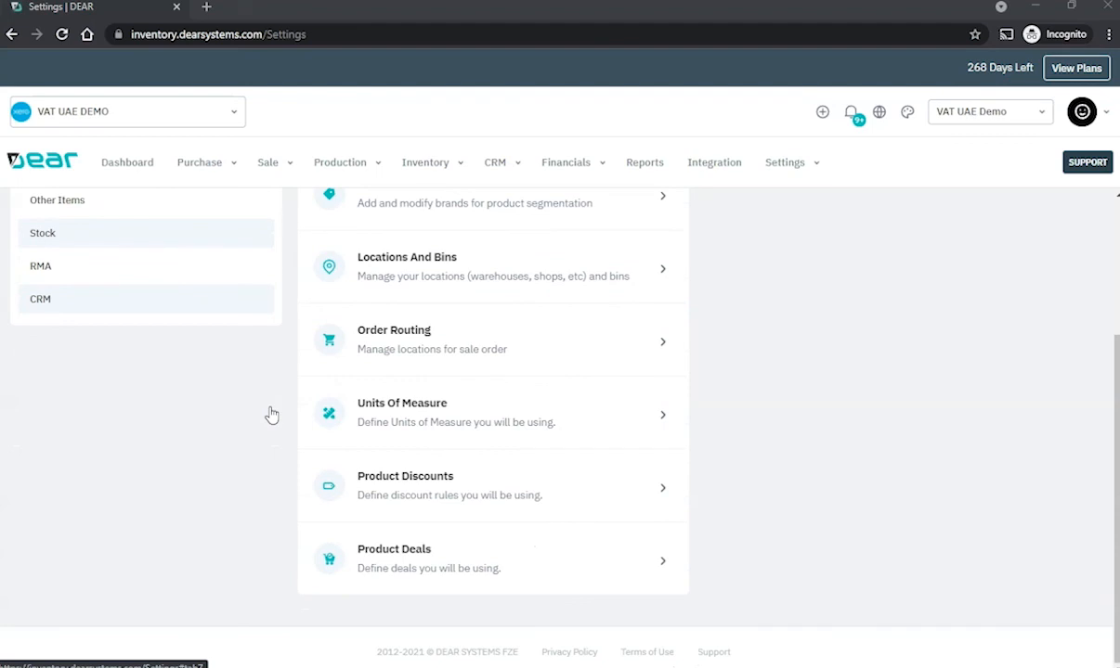
{"action": "scroll", "coordinate": [271, 415], "scroll_direction": "up", "scroll_amount": 3}
Step: Locate the Users & Roles function, then open the document and e-mail templates and browse the sale, inventory and purchase templates
{"action": "mouse_move", "coordinate": [785, 162]}
{"action": "left_click", "coordinate": [704, 269]}
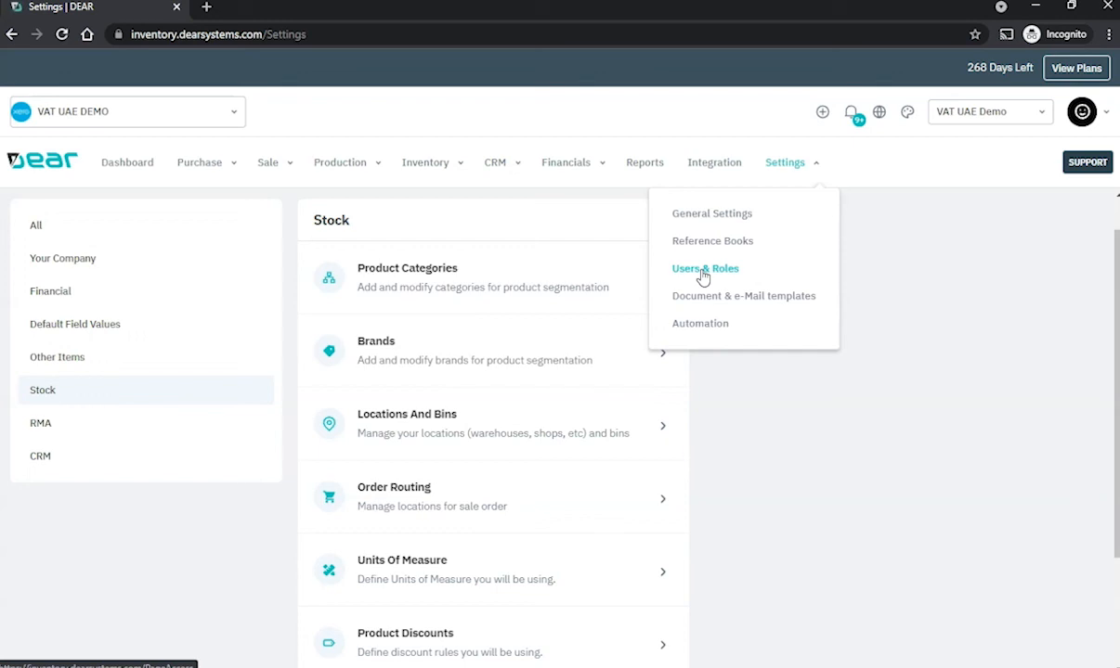
{"action": "left_click", "coordinate": [707, 308]}
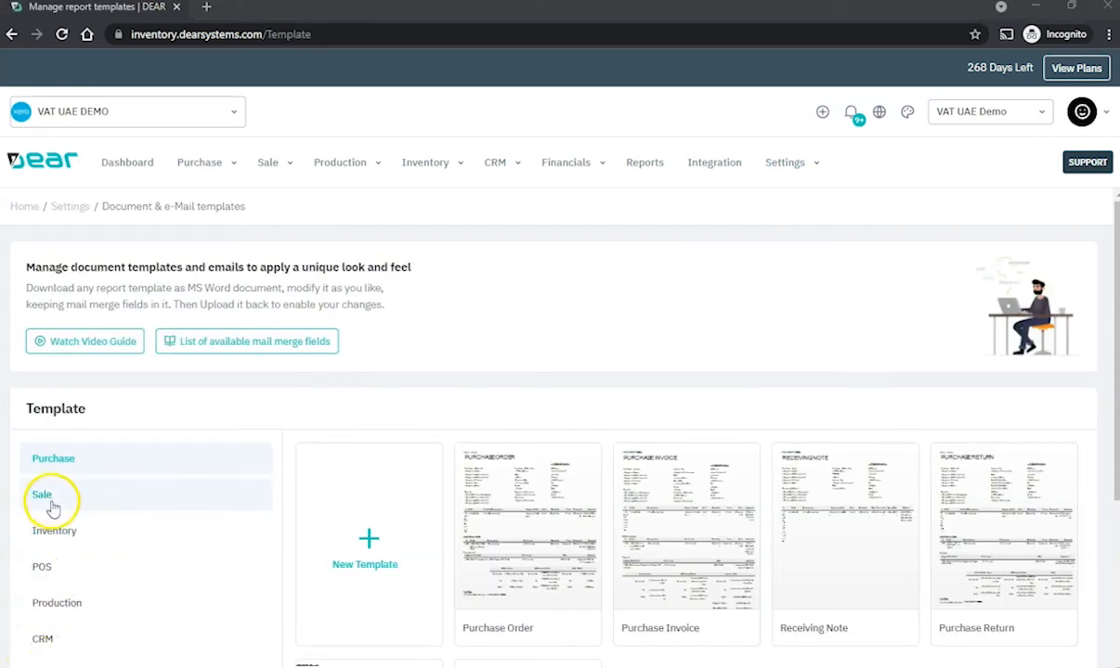
{"action": "left_click", "coordinate": [52, 506]}
{"action": "left_click", "coordinate": [46, 520]}
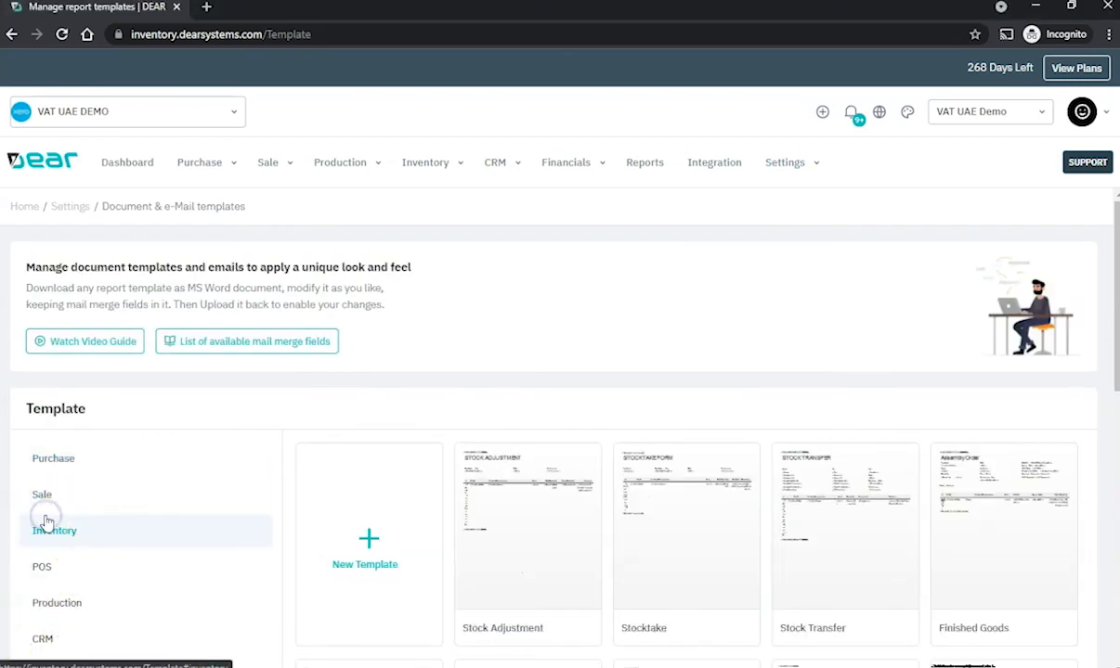
{"action": "scroll", "coordinate": [47, 521], "scroll_direction": "down", "scroll_amount": 2}
{"action": "left_click", "coordinate": [42, 332]}
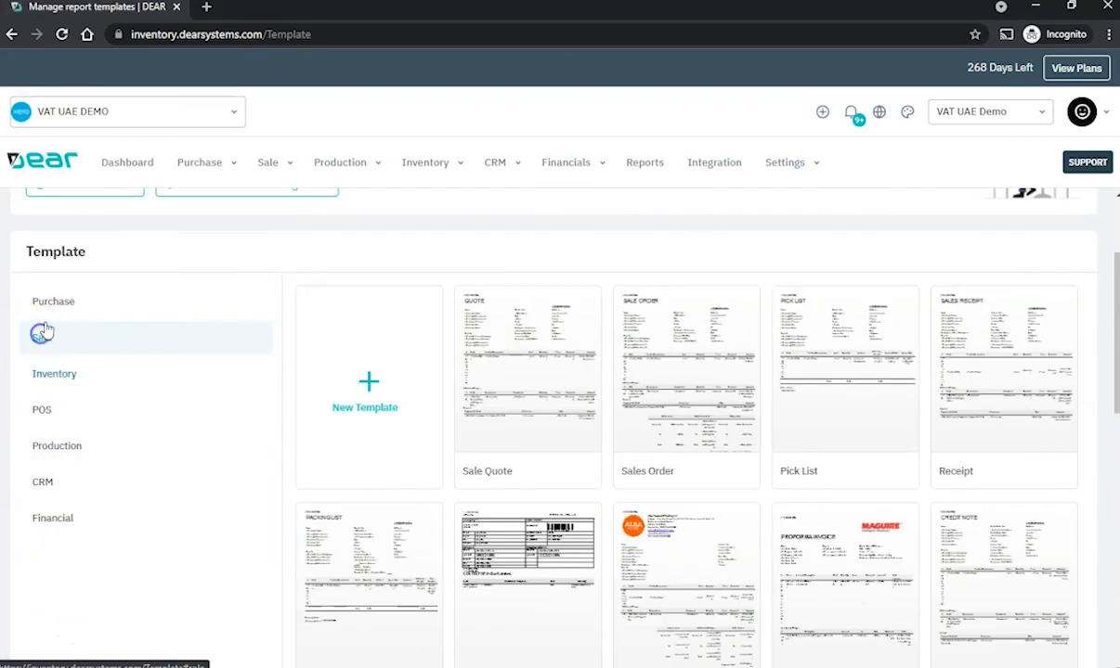
{"action": "left_click", "coordinate": [53, 301]}
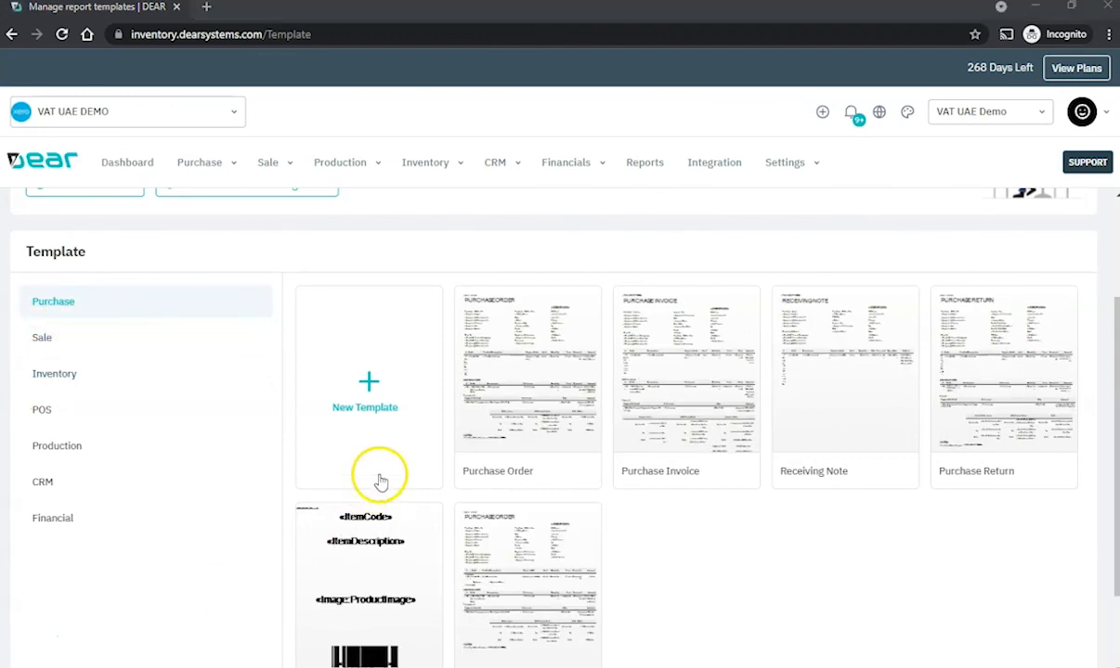
Step: Point out the Purchase Order template and open the list of available mail merge fields
{"action": "left_click", "coordinate": [512, 386]}
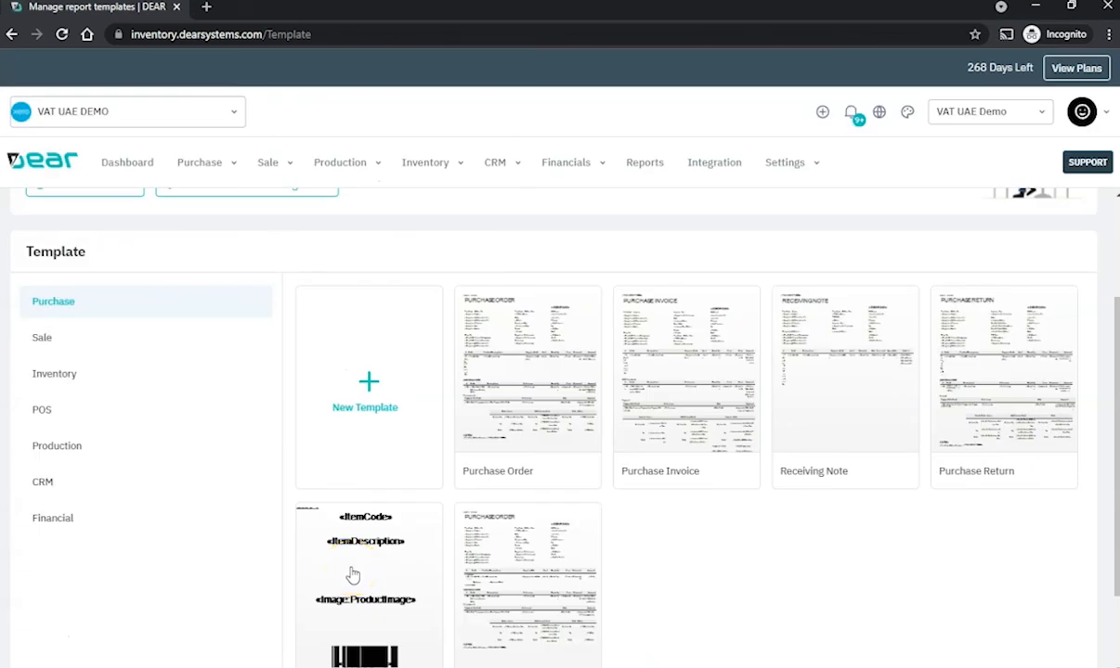
{"action": "scroll", "coordinate": [353, 575], "scroll_direction": "up", "scroll_amount": 2}
{"action": "left_click", "coordinate": [245, 345]}
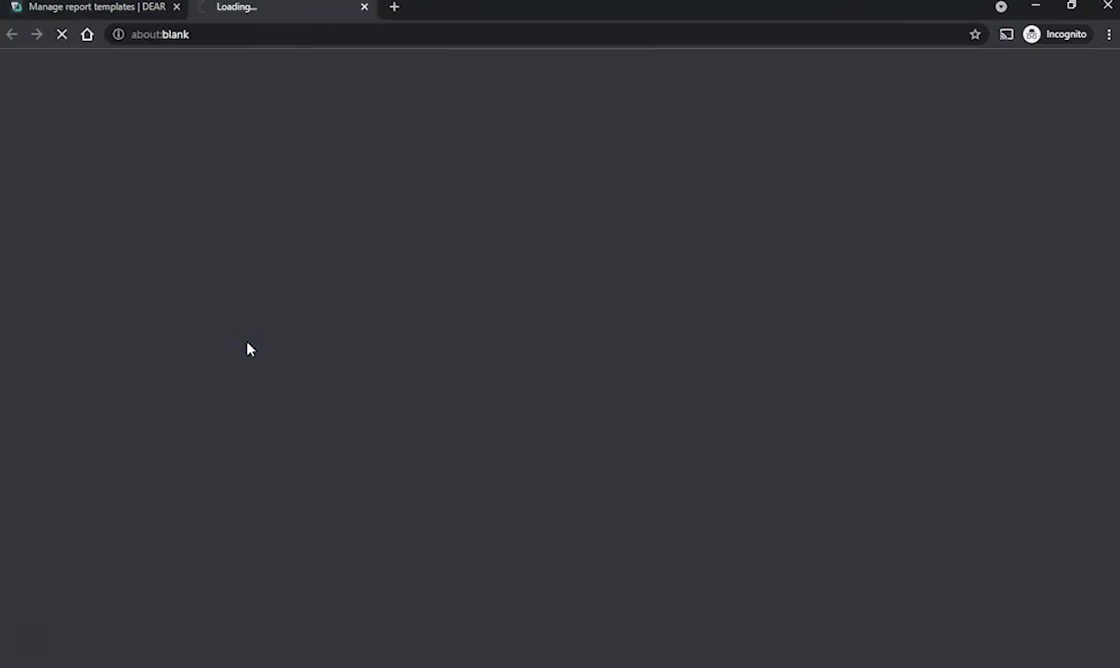